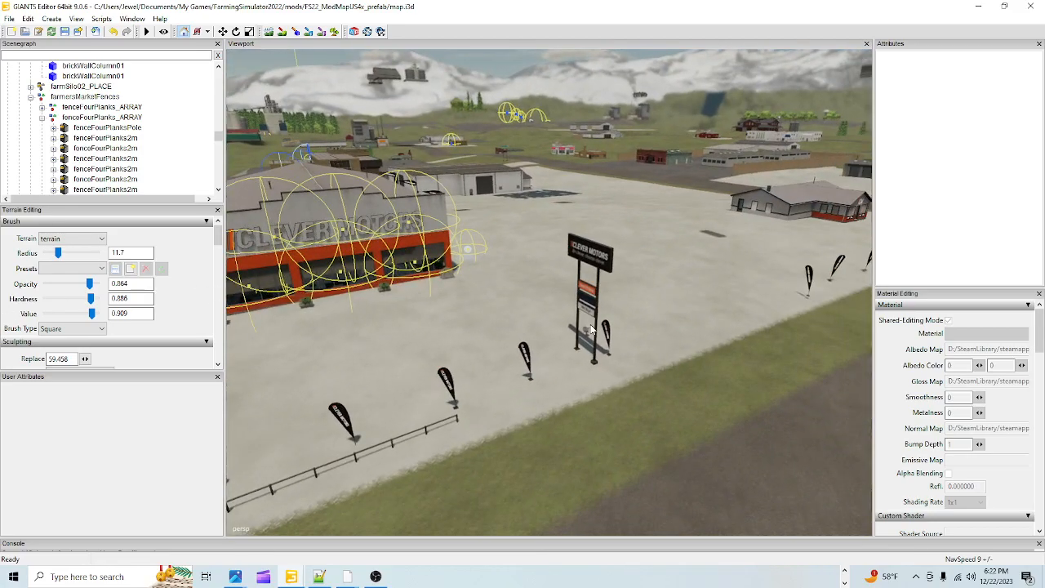
# Duplicate the carDealerShowroom_PLACE group containing the Clever Motors showroom building
pyautogui.keyDown('alt'); pyautogui.moveTo(514, 333); pyautogui.dragTo(462, 336); pyautogui.keyUp('alt')
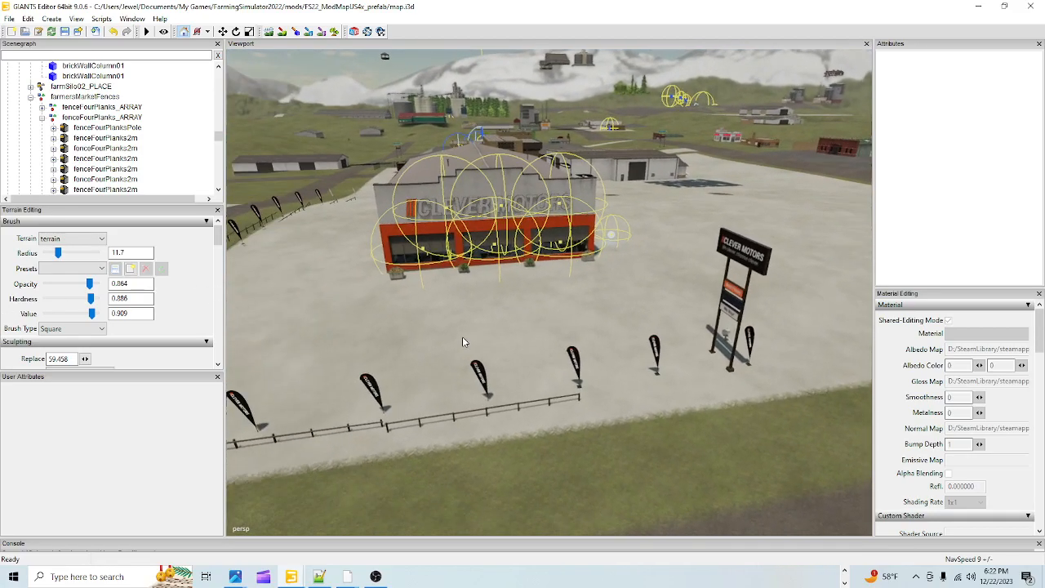
pyautogui.click(496, 183)
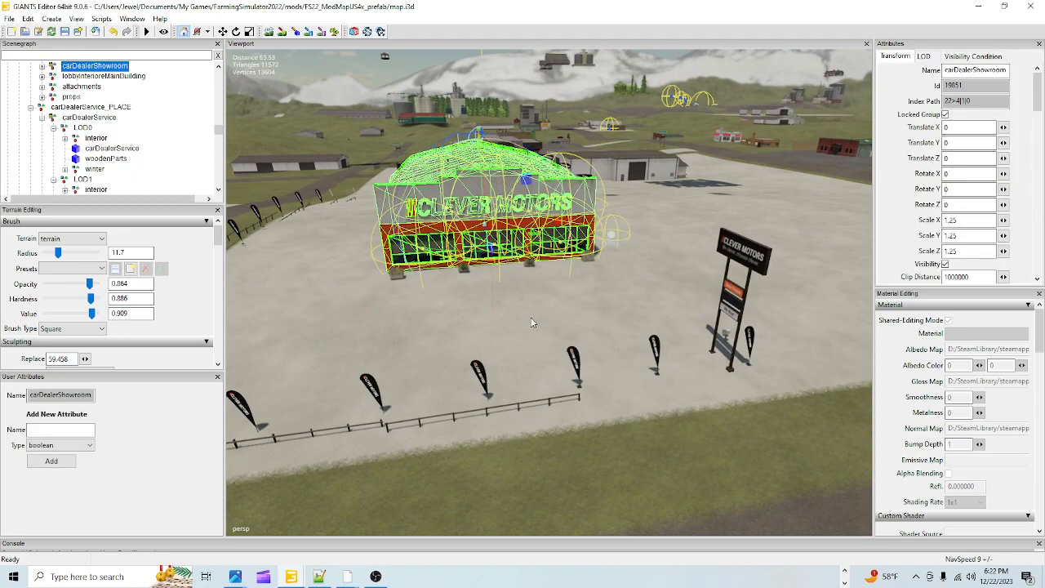
pyautogui.moveTo(566, 373)
pyautogui.keyDown('alt'); pyautogui.mouseDown()
pyautogui.moveTo(546, 372)
pyautogui.moveTo(573, 375)
pyautogui.mouseUp(); pyautogui.keyUp('alt')
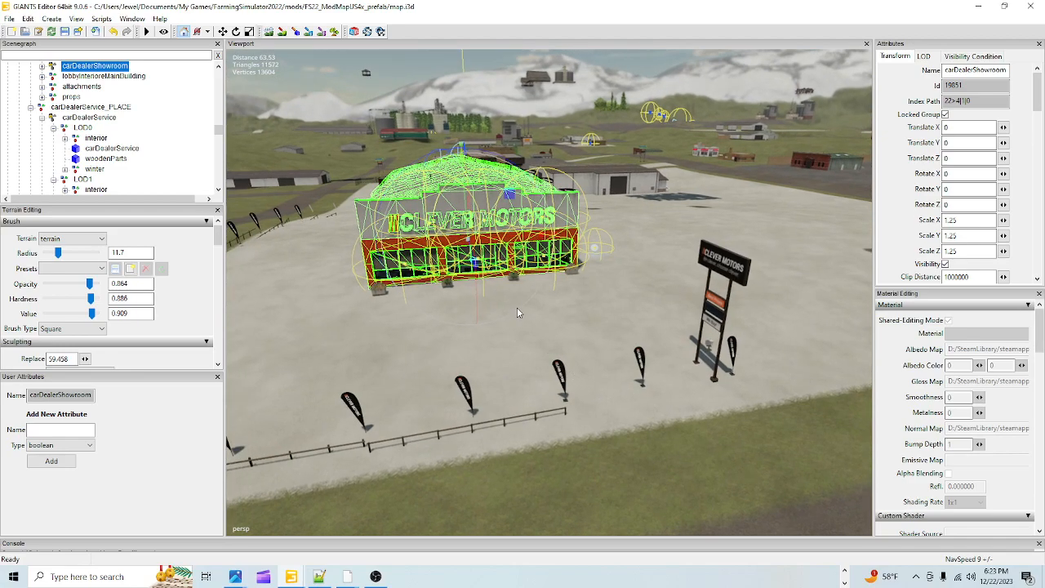
pyautogui.scroll(2, 84, 133)
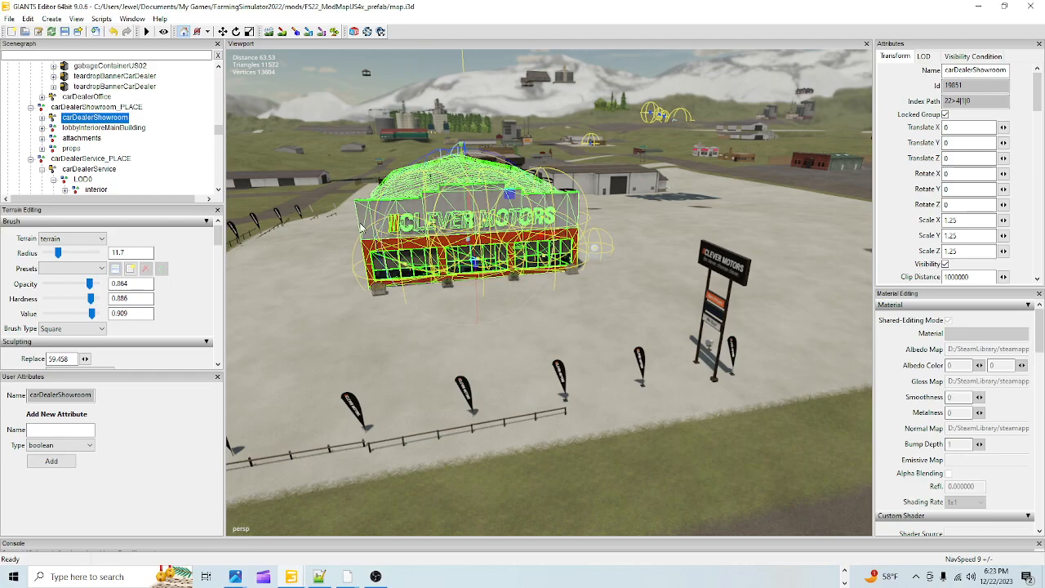
pyautogui.click(95, 107)
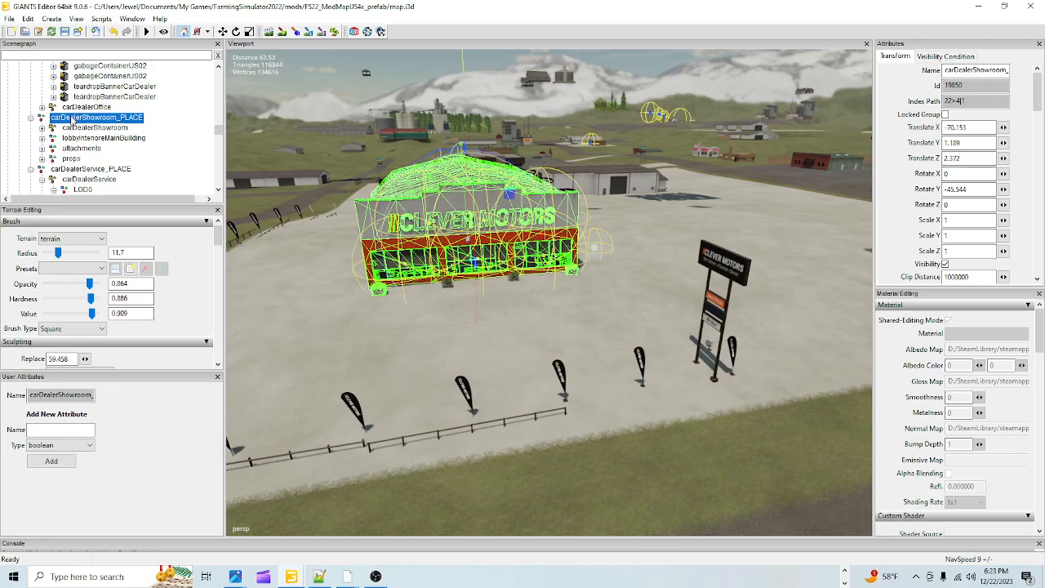
pyautogui.scroll(2, 71, 121)
pyautogui.click(70, 128)
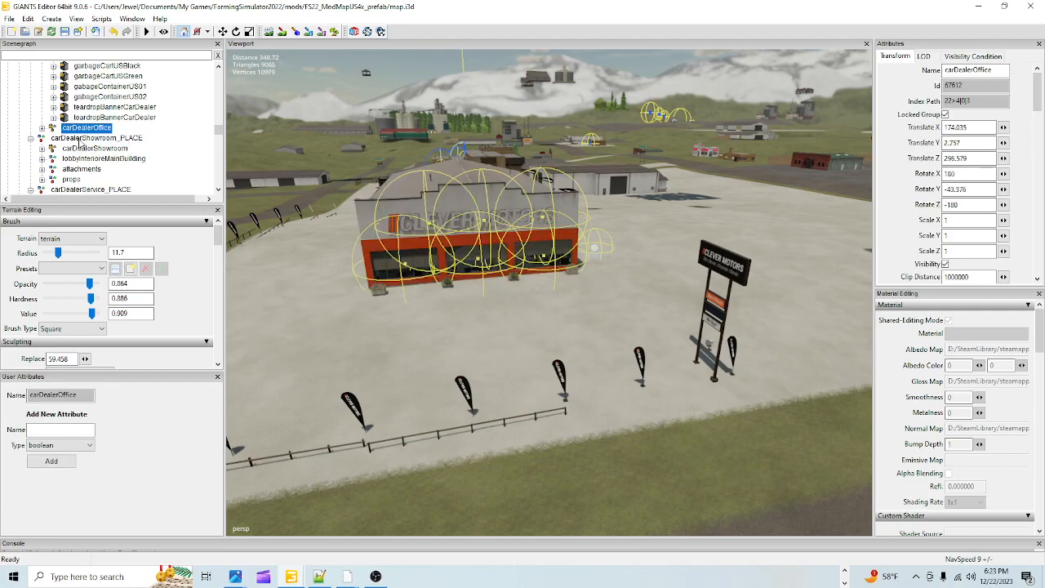
pyautogui.click(80, 138)
pyautogui.scroll(2, 120, 153)
pyautogui.scroll(-3, 121, 152)
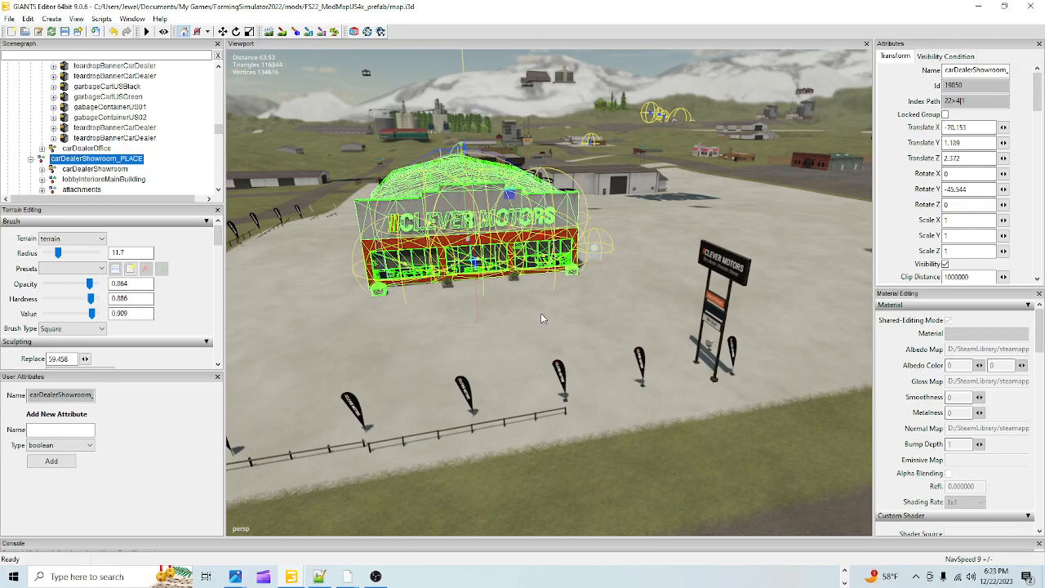
pyautogui.keyDown('alt'); pyautogui.moveTo(531, 237); pyautogui.dragTo(634, 174); pyautogui.keyUp('alt')
pyautogui.scroll(3, 634, 174)
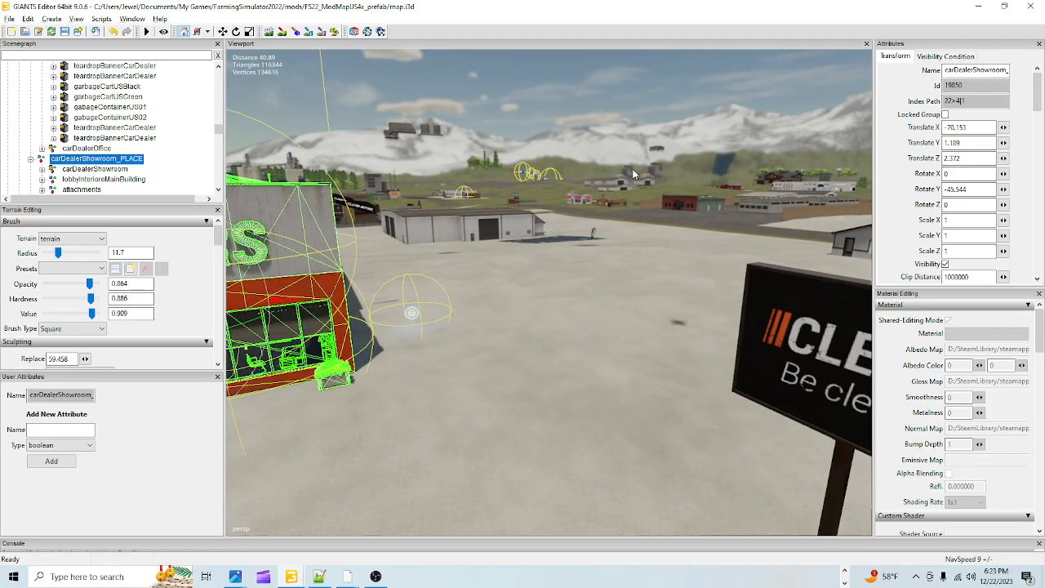
pyautogui.scroll(1, 634, 174)
pyautogui.keyDown('alt'); pyautogui.moveTo(528, 308); pyautogui.dragTo(476, 431); pyautogui.keyUp('alt')
pyautogui.scroll(-4, 477, 431)
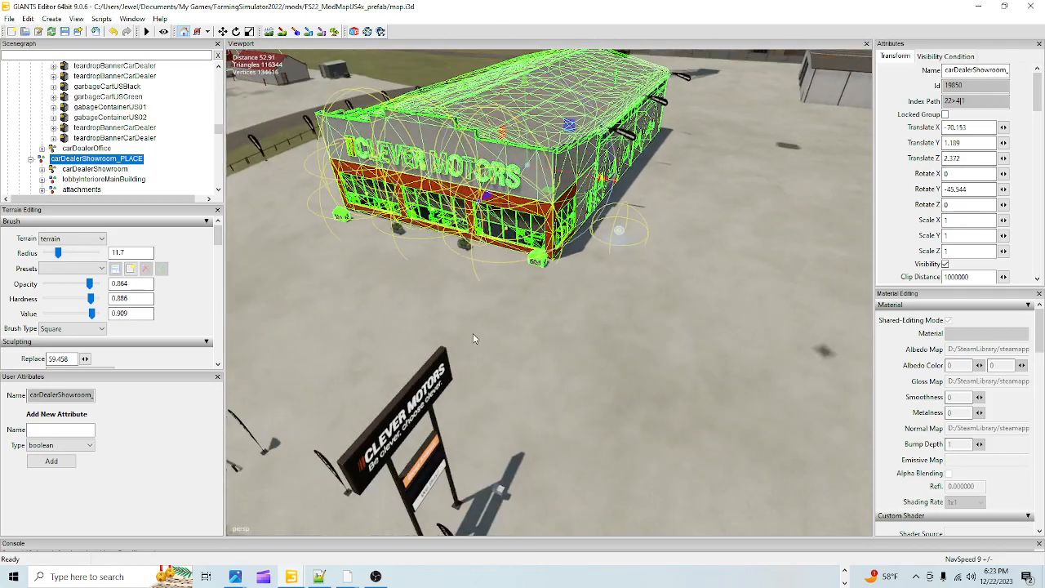
pyautogui.keyDown('alt'); pyautogui.moveTo(477, 329); pyautogui.dragTo(530, 317); pyautogui.keyUp('alt')
pyautogui.keyDown('alt'); pyautogui.moveTo(530, 316); pyautogui.dragTo(459, 422, button='right'); pyautogui.keyUp('alt')
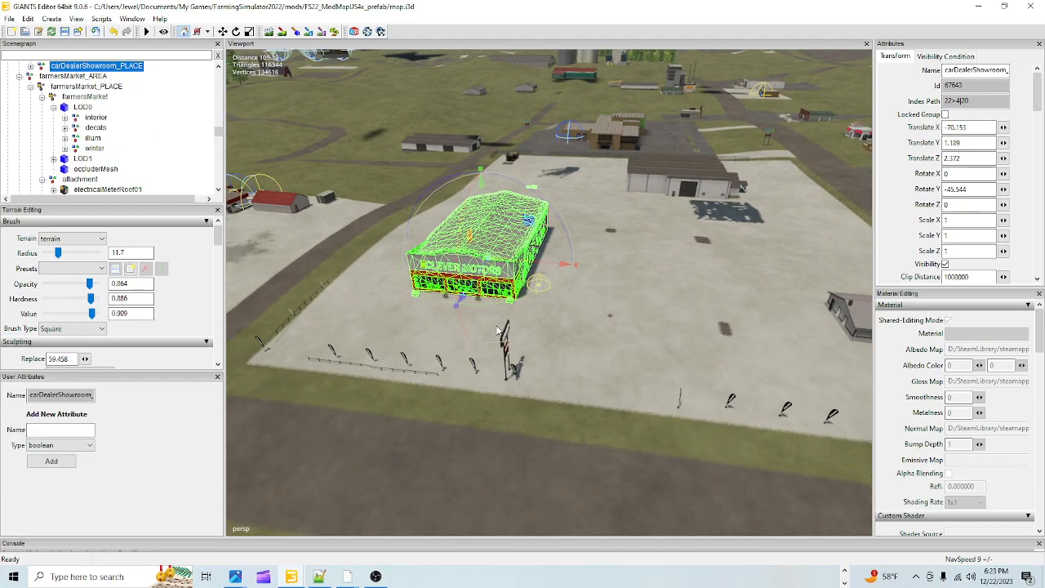
# Survey the roads, lots and buildings beyond the car dealership across the map
pyautogui.keyDown('alt'); pyautogui.moveTo(475, 342); pyautogui.dragTo(494, 366); pyautogui.keyUp('alt')
pyautogui.keyDown('alt'); pyautogui.moveTo(387, 437); pyautogui.dragTo(596, 154, button='right'); pyautogui.keyUp('alt')
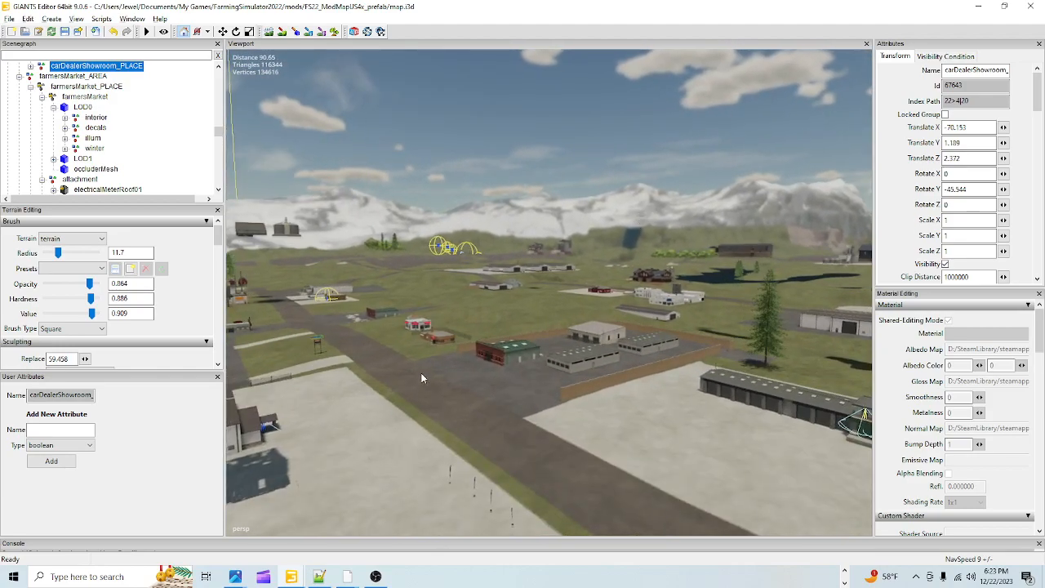
pyautogui.keyDown('alt'); pyautogui.moveTo(420, 382); pyautogui.dragTo(559, 204, button='right'); pyautogui.keyUp('alt')
pyautogui.keyDown('alt'); pyautogui.moveTo(446, 360); pyautogui.dragTo(606, 89, button='right'); pyautogui.keyUp('alt')
pyautogui.keyDown('alt'); pyautogui.moveTo(606, 223); pyautogui.dragTo(510, 201); pyautogui.keyUp('alt')
pyautogui.keyDown('alt'); pyautogui.moveTo(486, 339); pyautogui.dragTo(801, 56, button='right'); pyautogui.keyUp('alt')
pyautogui.keyDown('alt'); pyautogui.moveTo(722, 214); pyautogui.dragTo(687, 246); pyautogui.keyUp('alt')
pyautogui.moveTo(561, 335)
pyautogui.keyDown('alt'); pyautogui.mouseDown(button='right')
pyautogui.moveTo(838, 4)
pyautogui.moveTo(818, 40)
pyautogui.mouseUp(button='right'); pyautogui.keyUp('alt')
pyautogui.keyDown('alt'); pyautogui.moveTo(573, 370); pyautogui.dragTo(790, 92, button='right'); pyautogui.keyUp('alt')
pyautogui.keyDown('alt'); pyautogui.moveTo(570, 315); pyautogui.dragTo(539, 324); pyautogui.keyUp('alt')
pyautogui.keyDown('alt'); pyautogui.moveTo(539, 324); pyautogui.dragTo(702, 123, button='right'); pyautogui.keyUp('alt')
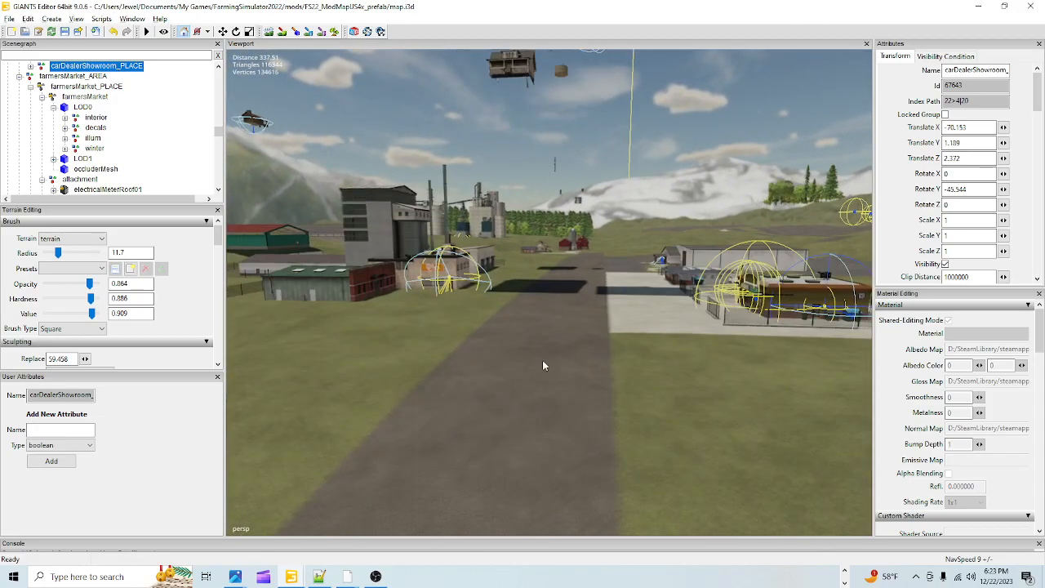
pyautogui.keyDown('alt'); pyautogui.moveTo(562, 348); pyautogui.dragTo(672, 96, button='right'); pyautogui.keyUp('alt')
pyautogui.keyDown('alt'); pyautogui.moveTo(672, 95); pyautogui.dragTo(903, 174); pyautogui.keyUp('alt')
pyautogui.keyDown('alt'); pyautogui.moveTo(811, 152); pyautogui.dragTo(781, 131); pyautogui.keyUp('alt')
pyautogui.keyDown('alt'); pyautogui.moveTo(752, 225); pyautogui.dragTo(507, 202); pyautogui.keyUp('alt')
pyautogui.keyDown('alt'); pyautogui.moveTo(431, 222); pyautogui.dragTo(480, 337); pyautogui.keyUp('alt')
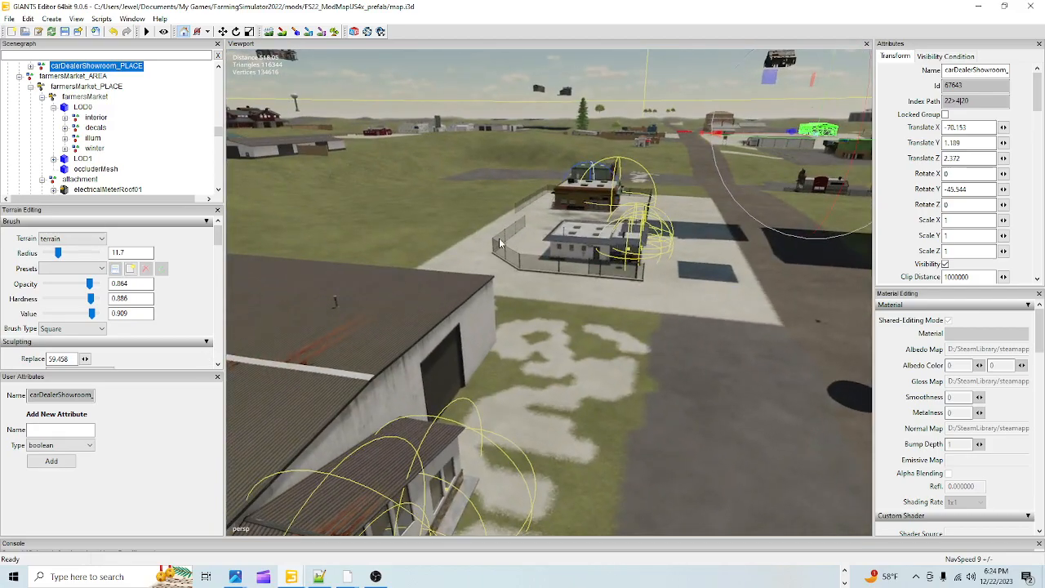
# Examine the grassland and roadside lots from the large warehouse to the red building behind the brick walls
pyautogui.keyDown('alt'); pyautogui.moveTo(532, 254); pyautogui.dragTo(670, 178); pyautogui.keyUp('alt')
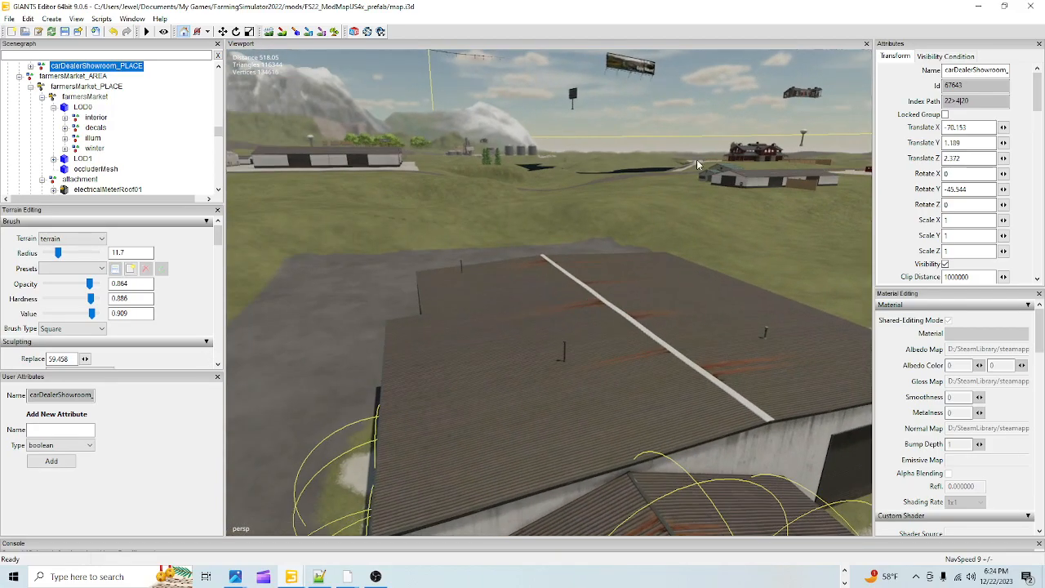
pyautogui.keyDown('alt'); pyautogui.moveTo(638, 129); pyautogui.dragTo(1007, 291); pyautogui.keyUp('alt')
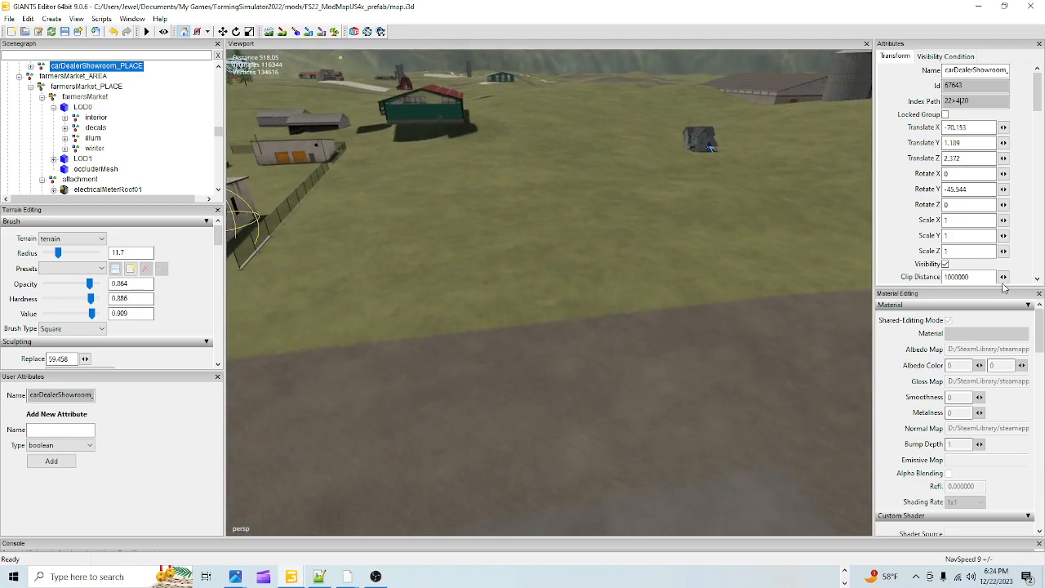
pyautogui.keyDown('alt'); pyautogui.moveTo(410, 247); pyautogui.dragTo(375, 236); pyautogui.keyUp('alt')
pyautogui.keyDown('alt'); pyautogui.moveTo(375, 236); pyautogui.dragTo(808, 4, button='right'); pyautogui.keyUp('alt')
pyautogui.keyDown('alt'); pyautogui.moveTo(427, 400); pyautogui.dragTo(570, 211, button='right'); pyautogui.keyUp('alt')
pyautogui.keyDown('alt'); pyautogui.moveTo(570, 210); pyautogui.dragTo(350, 361); pyautogui.keyUp('alt')
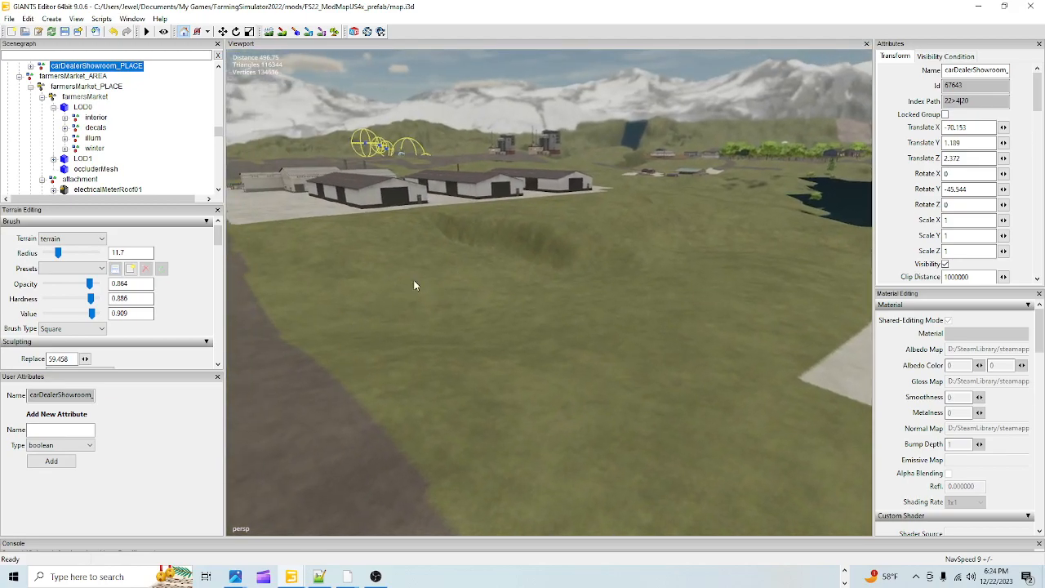
pyautogui.keyDown('alt'); pyautogui.moveTo(463, 331); pyautogui.dragTo(843, 395); pyautogui.keyUp('alt')
pyautogui.keyDown('alt'); pyautogui.moveTo(553, 300); pyautogui.dragTo(421, 292); pyautogui.keyUp('alt')
pyautogui.keyDown('alt'); pyautogui.moveTo(308, 272); pyautogui.dragTo(535, 332); pyautogui.keyUp('alt')
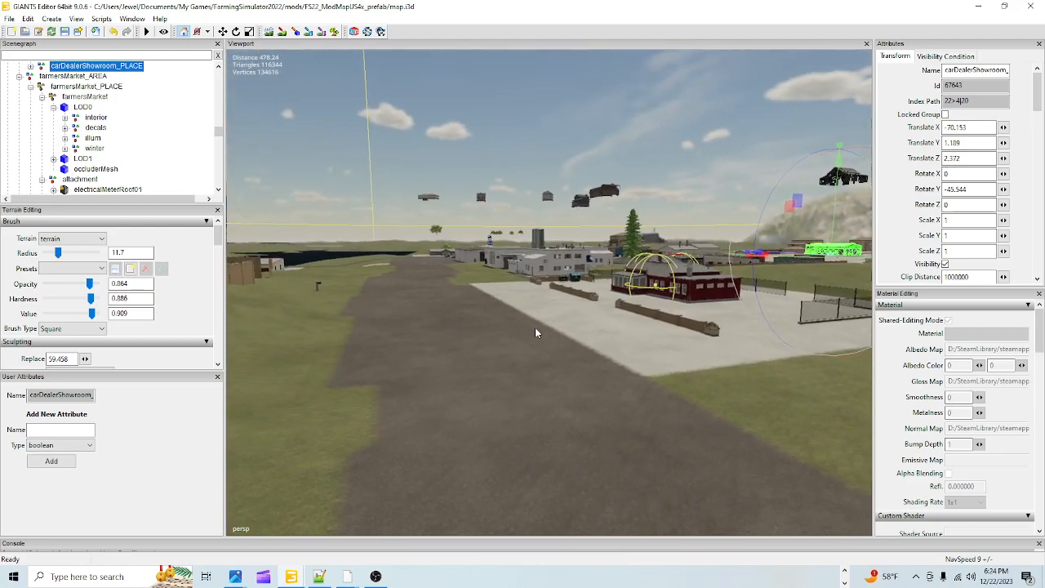
pyautogui.scroll(5, 536, 333)
pyautogui.keyDown('alt'); pyautogui.moveTo(539, 281); pyautogui.dragTo(692, 217); pyautogui.keyUp('alt')
pyautogui.scroll(-5, 691, 217)
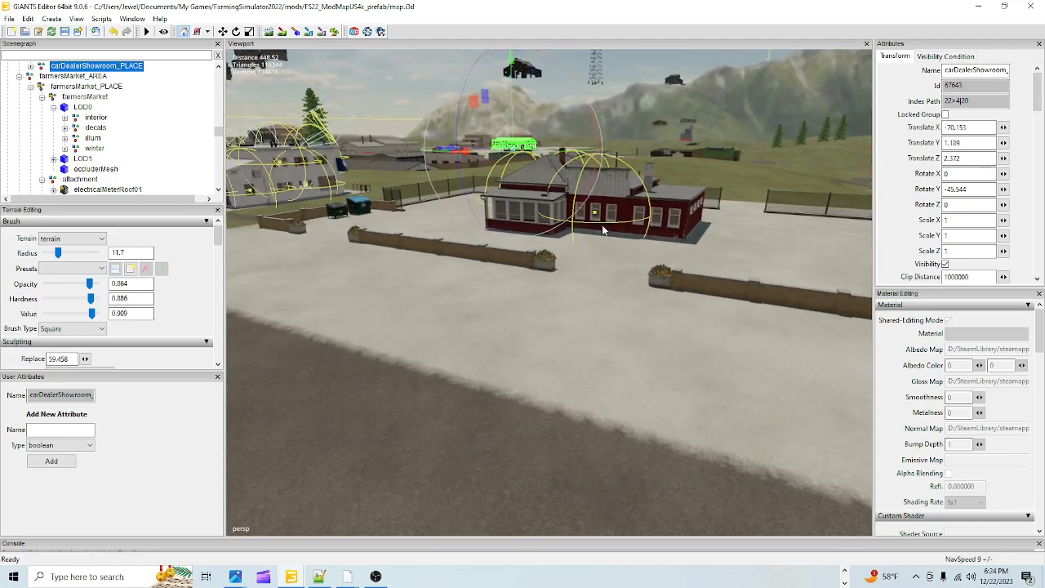
pyautogui.scroll(-3, 464, 302)
pyautogui.keyDown('alt'); pyautogui.moveTo(464, 302); pyautogui.dragTo(355, 282); pyautogui.keyUp('alt')
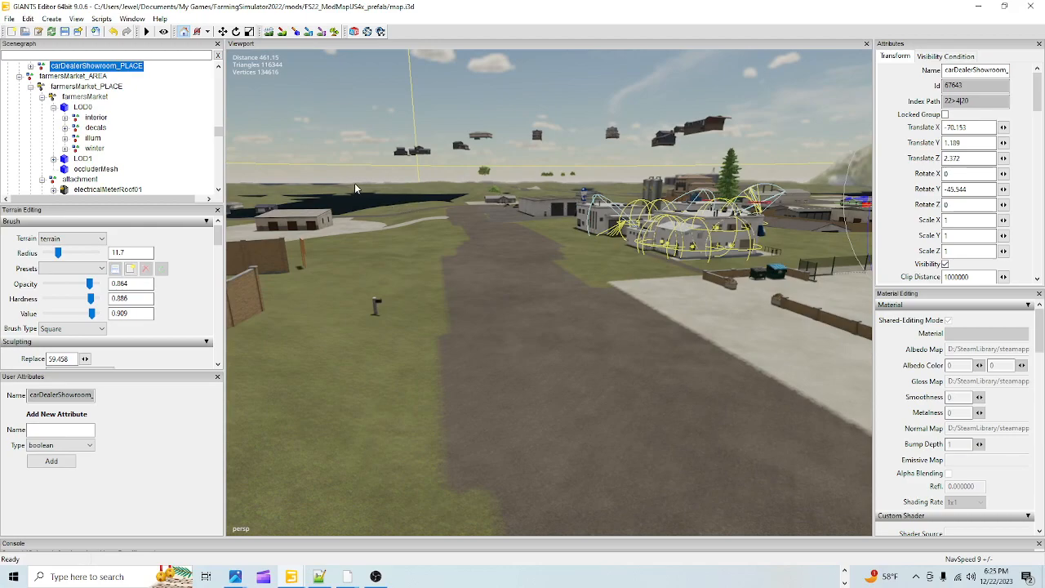
# Inspect the open grass area along the road between the concrete lot and the green-roofed building
pyautogui.keyDown('alt'); pyautogui.moveTo(340, 229); pyautogui.dragTo(288, 214); pyautogui.keyUp('alt')
pyautogui.keyDown('alt'); pyautogui.moveTo(463, 258); pyautogui.dragTo(766, 297); pyautogui.keyUp('alt')
pyautogui.keyDown('alt'); pyautogui.moveTo(587, 328); pyautogui.dragTo(541, 362); pyautogui.keyUp('alt')
pyautogui.keyDown('alt'); pyautogui.moveTo(478, 343); pyautogui.dragTo(729, 216); pyautogui.keyUp('alt')
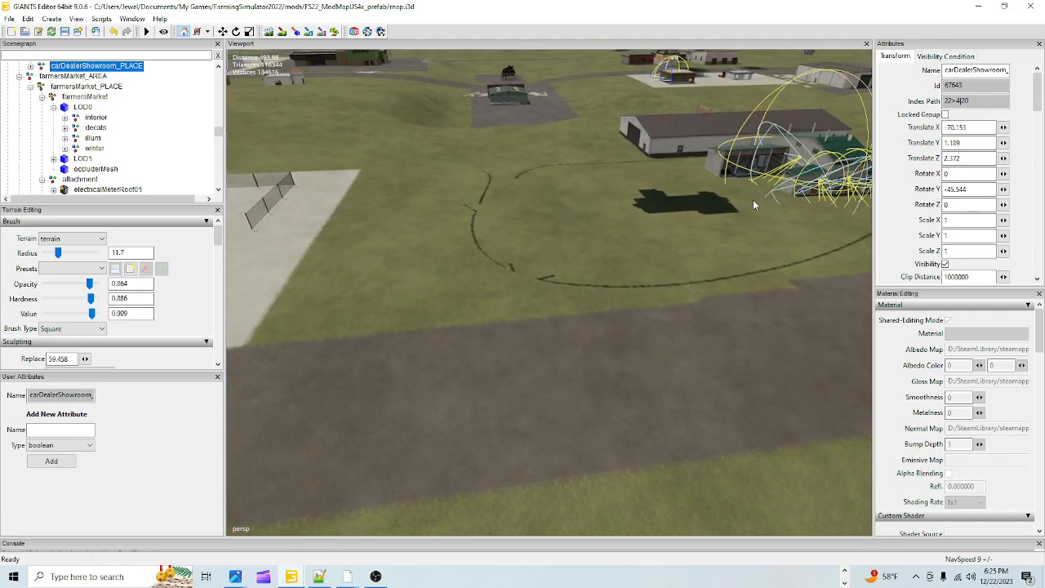
pyautogui.keyDown('alt'); pyautogui.moveTo(576, 343); pyautogui.dragTo(611, 307); pyautogui.keyUp('alt')
pyautogui.keyDown('alt'); pyautogui.moveTo(612, 307); pyautogui.dragTo(924, 5, button='right'); pyautogui.keyUp('alt')
pyautogui.keyDown('alt'); pyautogui.moveTo(539, 285); pyautogui.dragTo(607, 223, button='right'); pyautogui.keyUp('alt')
pyautogui.keyDown('alt'); pyautogui.moveTo(607, 223); pyautogui.dragTo(489, 267); pyautogui.keyUp('alt')
pyautogui.keyDown('alt'); pyautogui.moveTo(515, 344); pyautogui.dragTo(677, 338); pyautogui.keyUp('alt')
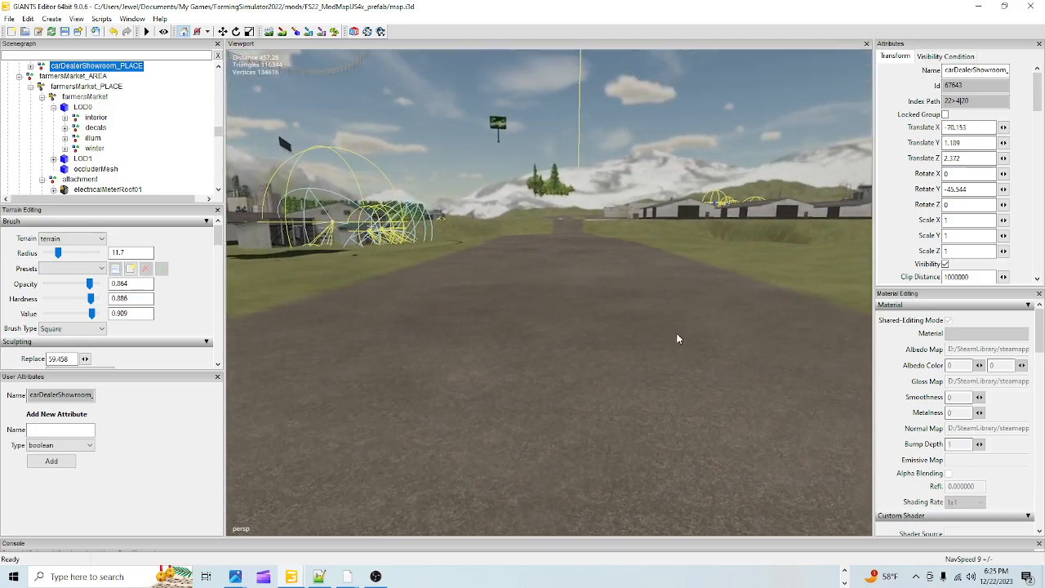
pyautogui.keyDown('alt'); pyautogui.moveTo(525, 411); pyautogui.dragTo(622, 345); pyautogui.keyUp('alt')
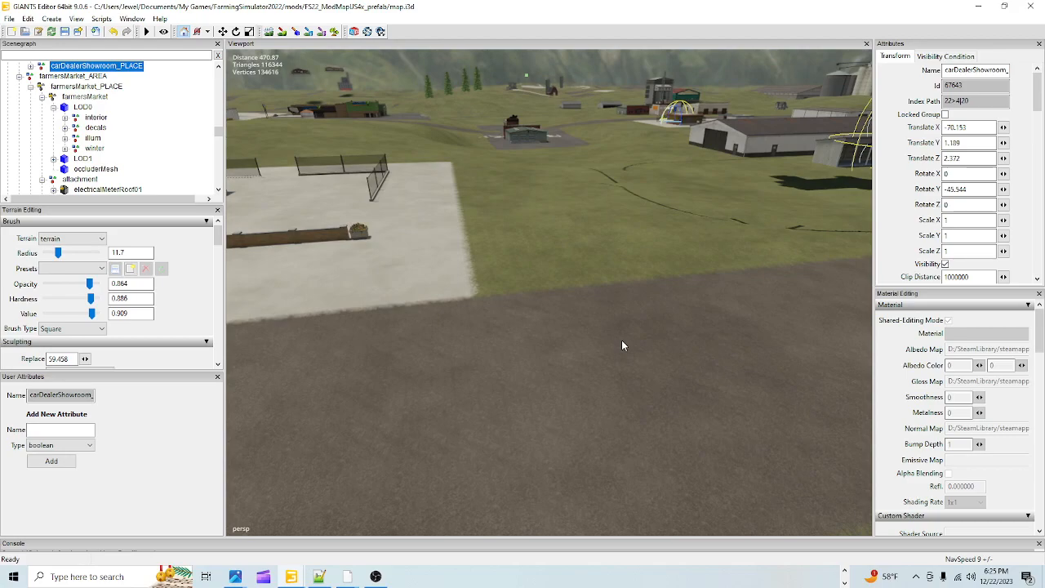
pyautogui.keyDown('alt'); pyautogui.moveTo(536, 398); pyautogui.dragTo(597, 378); pyautogui.keyUp('alt')
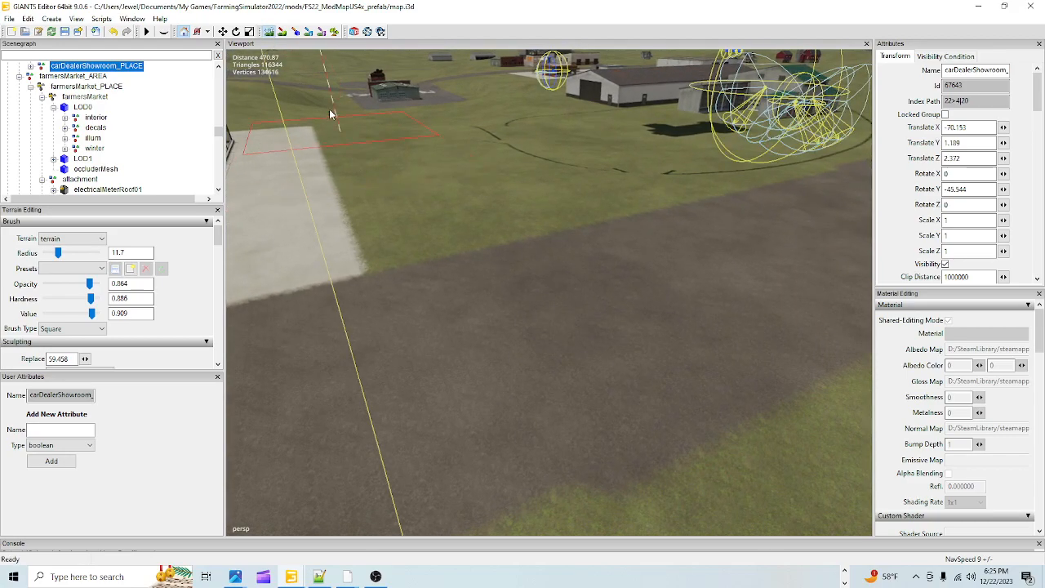
# Set the terrain sculpting brush radius to 5.45 and the replace height to 62.815 for the grass beside the concrete lot
pyautogui.click(270, 34)
pyautogui.scroll(-5, 608, 335)
pyautogui.scroll(-1, 591, 303)
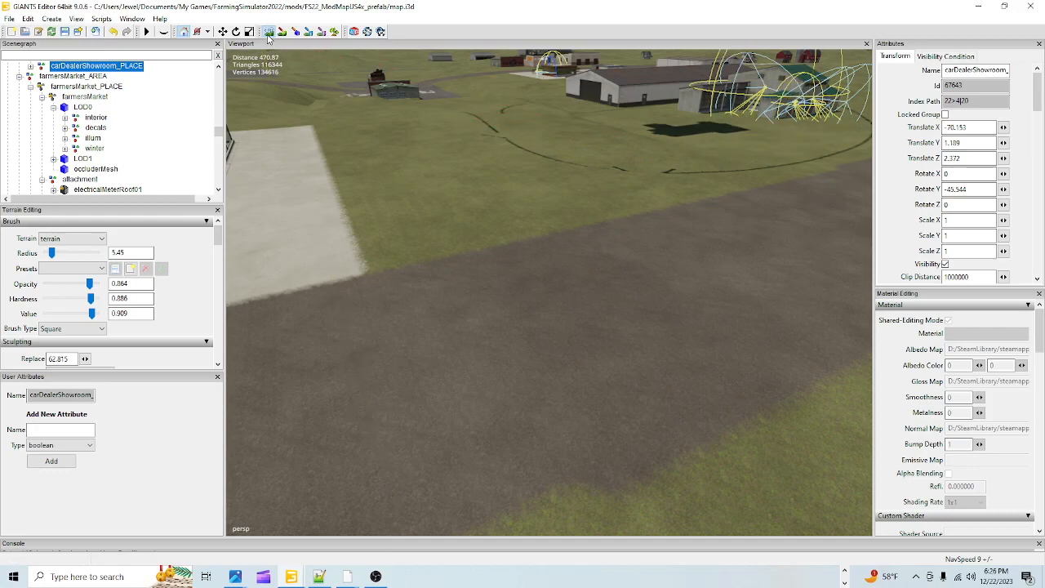
# Smooth the ridge and hollow in the grass field beside the white shed with a sculpting brush of radius 6.7
pyautogui.moveTo(314, 268); pyautogui.dragTo(465, 356, button='right')
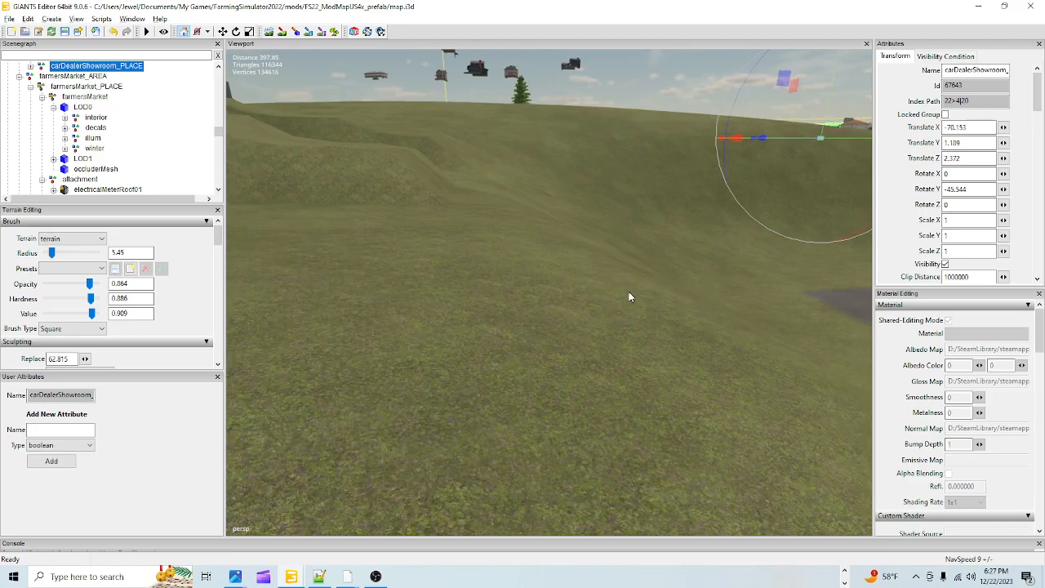
pyautogui.moveTo(640, 288); pyautogui.dragTo(471, 202, button='right')
pyautogui.moveTo(573, 364); pyautogui.dragTo(485, 292, button='right')
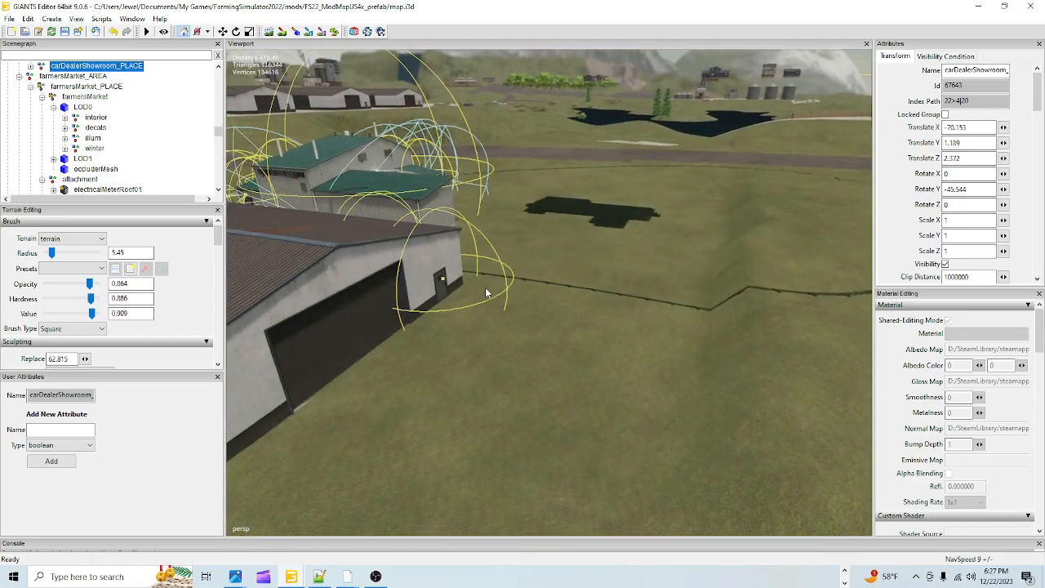
pyautogui.moveTo(443, 371); pyautogui.dragTo(347, 280, button='right')
pyautogui.moveTo(552, 292); pyautogui.dragTo(494, 509, button='right')
pyautogui.moveTo(562, 394); pyautogui.dragTo(552, 415, button='right')
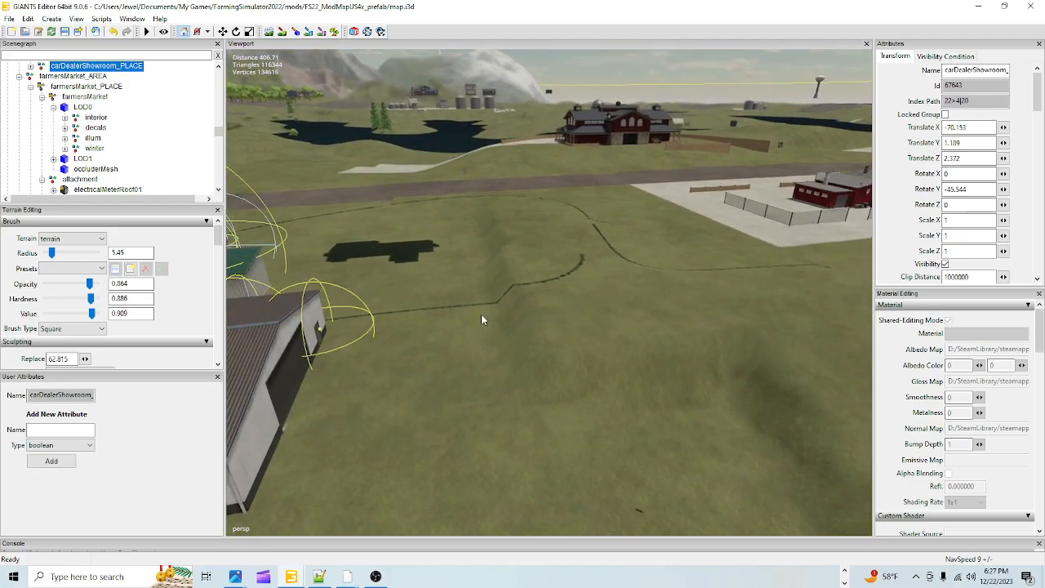
pyautogui.click(269, 32)
pyautogui.scroll(1, 510, 261)
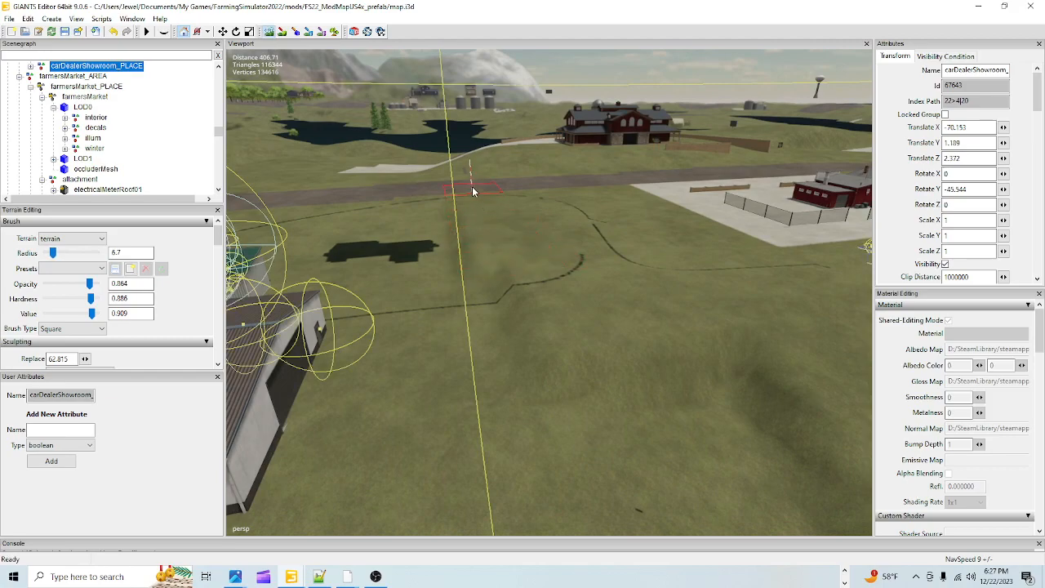
pyautogui.moveTo(471, 186)
pyautogui.mouseDown()
pyautogui.moveTo(509, 328)
pyautogui.moveTo(449, 265)
pyautogui.moveTo(465, 237)
pyautogui.moveTo(461, 201)
pyautogui.mouseUp()
pyautogui.moveTo(501, 325)
pyautogui.mouseDown()
pyautogui.moveTo(537, 410)
pyautogui.moveTo(665, 427)
pyautogui.moveTo(703, 360)
pyautogui.moveTo(774, 389)
pyautogui.mouseUp()
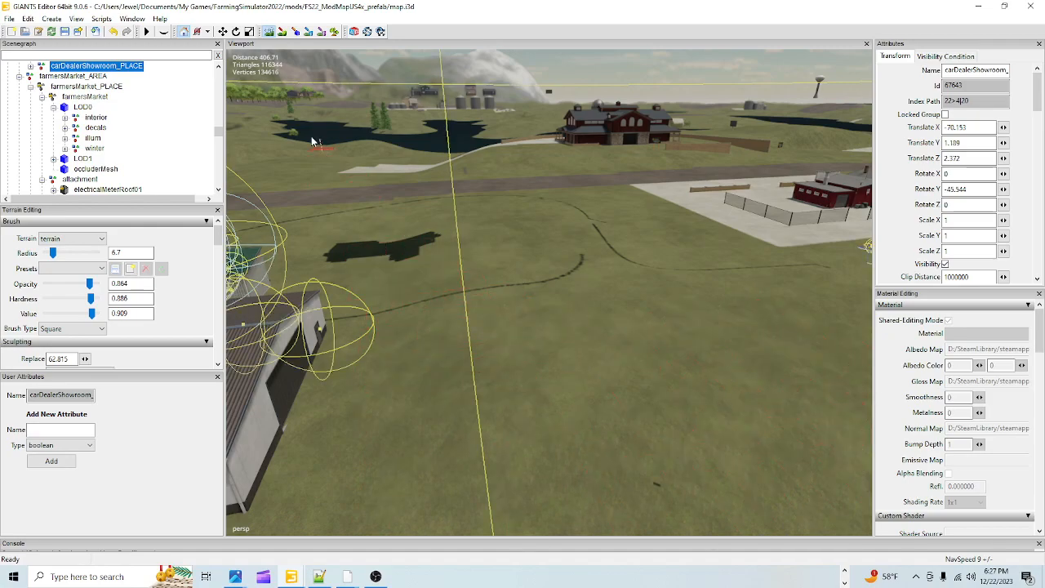
# Even out the remaining dents in the grass between the concrete lot and the dark paved area
pyautogui.click(269, 31)
pyautogui.moveTo(345, 166)
pyautogui.keyDown('alt'); pyautogui.mouseDown()
pyautogui.moveTo(476, 213)
pyautogui.moveTo(553, 203)
pyautogui.moveTo(413, 470)
pyautogui.mouseUp(); pyautogui.keyUp('alt')
pyautogui.keyDown('alt'); pyautogui.moveTo(568, 297); pyautogui.dragTo(363, 158); pyautogui.keyUp('alt')
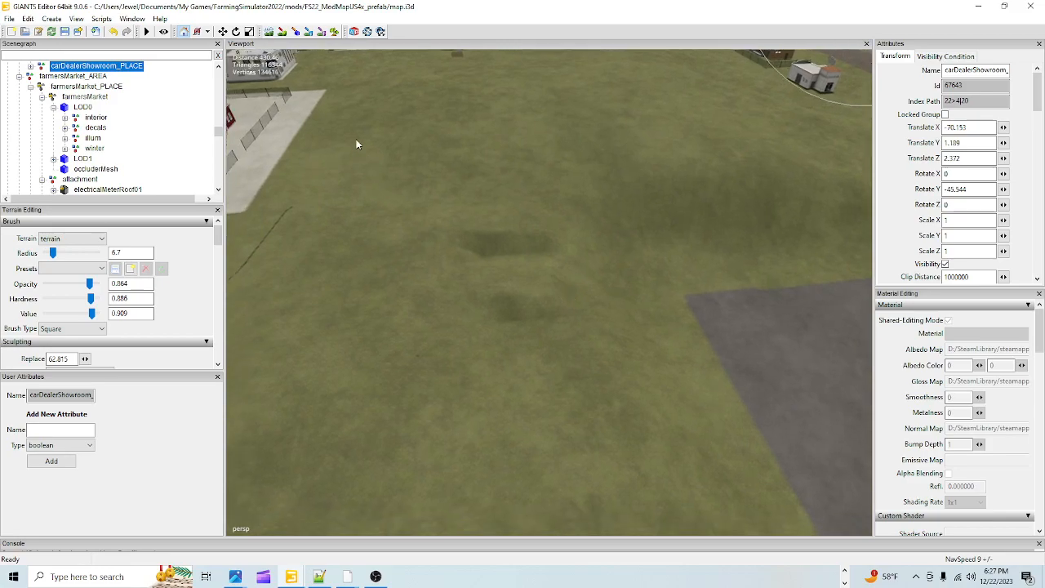
pyautogui.click(270, 32)
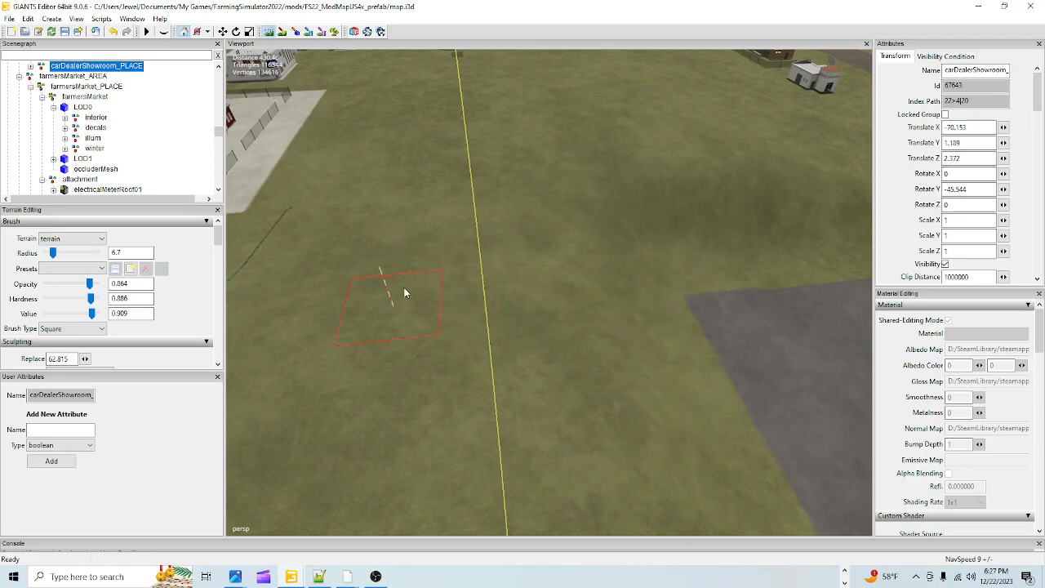
pyautogui.click(283, 32)
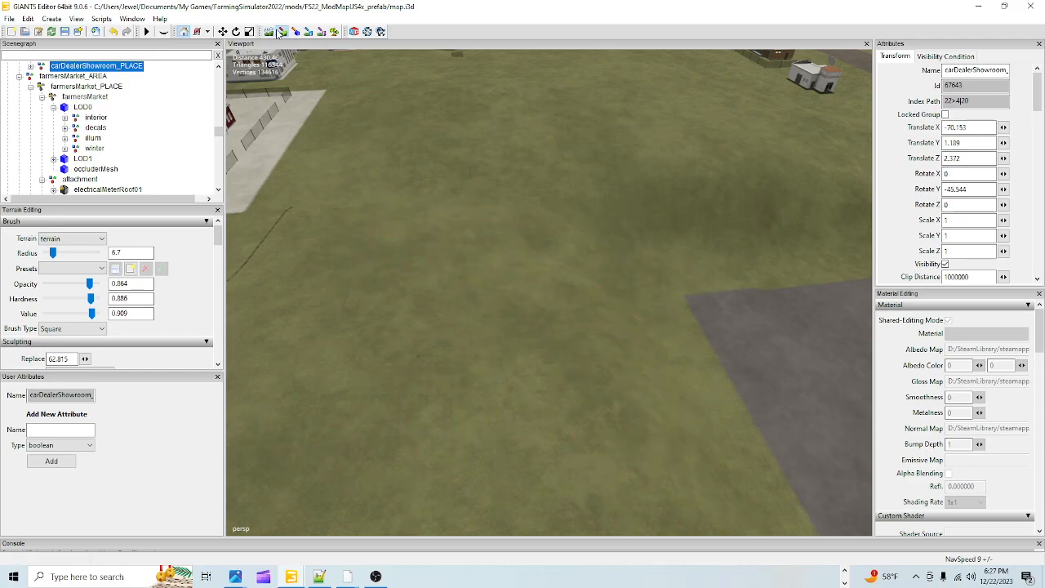
# Inspect the ground and the passage between the long shed and the green-roofed building
pyautogui.moveTo(617, 280)
pyautogui.keyDown('alt'); pyautogui.mouseDown()
pyautogui.moveTo(604, 270)
pyautogui.moveTo(448, 284)
pyautogui.moveTo(498, 273)
pyautogui.moveTo(417, 326)
pyautogui.moveTo(585, 328)
pyautogui.moveTo(520, 287)
pyautogui.moveTo(656, 288)
pyautogui.moveTo(607, 186)
pyautogui.moveTo(610, 304)
pyautogui.moveTo(537, 323)
pyautogui.moveTo(590, 332)
pyautogui.moveTo(678, 256)
pyautogui.moveTo(768, 226)
pyautogui.moveTo(616, 304)
pyautogui.moveTo(661, 281)
pyautogui.moveTo(717, 219)
pyautogui.moveTo(647, 328)
pyautogui.moveTo(676, 223)
pyautogui.moveTo(662, 289)
pyautogui.moveTo(765, 243)
pyautogui.moveTo(640, 263)
pyautogui.mouseUp(); pyautogui.keyUp('alt')
pyautogui.scroll(4, 448, 284)
pyautogui.scroll(3, 520, 287)
pyautogui.keyDown('alt'); pyautogui.moveTo(643, 307); pyautogui.dragTo(607, 349); pyautogui.keyUp('alt')
pyautogui.keyDown('alt'); pyautogui.moveTo(604, 351); pyautogui.dragTo(794, 235, button='right'); pyautogui.keyUp('alt')
pyautogui.keyDown('alt'); pyautogui.moveTo(795, 235); pyautogui.dragTo(796, 317); pyautogui.keyUp('alt')
pyautogui.keyDown('alt'); pyautogui.moveTo(796, 317); pyautogui.dragTo(601, 397, button='right'); pyautogui.keyUp('alt')
pyautogui.keyDown('alt'); pyautogui.moveTo(603, 396); pyautogui.dragTo(857, 377); pyautogui.keyUp('alt')
pyautogui.keyDown('alt'); pyautogui.moveTo(580, 445); pyautogui.dragTo(572, 427); pyautogui.keyUp('alt')
pyautogui.keyDown('alt'); pyautogui.moveTo(571, 427); pyautogui.dragTo(688, 315, button='right'); pyautogui.keyUp('alt')
pyautogui.keyDown('alt'); pyautogui.moveTo(596, 398); pyautogui.dragTo(504, 388); pyautogui.keyUp('alt')
pyautogui.keyDown('alt'); pyautogui.moveTo(504, 392); pyautogui.dragTo(569, 306, button='right'); pyautogui.keyUp('alt')
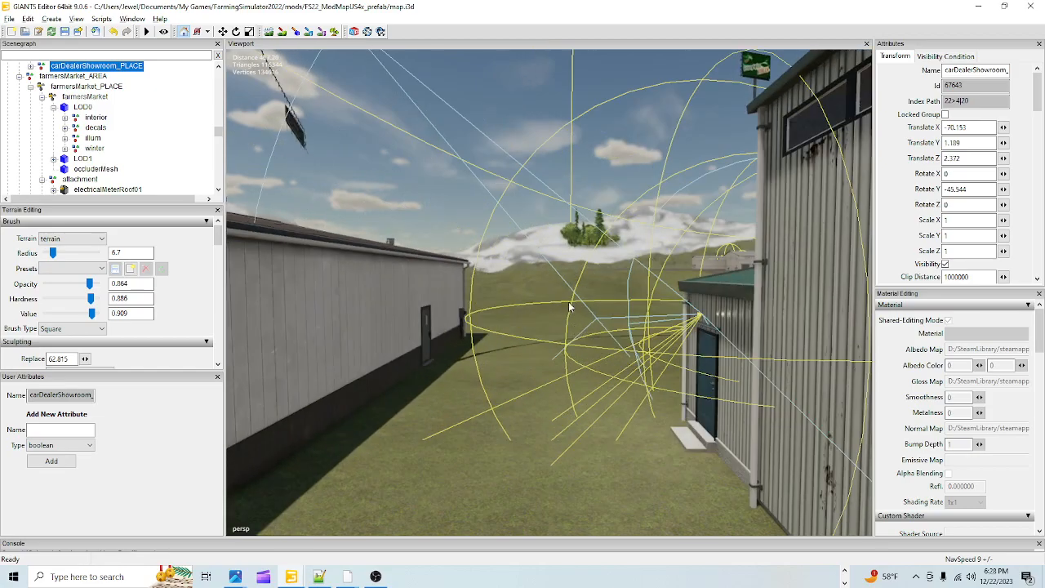
# Examine the open field with the dark curved lines beside the sheds and the concrete lot
pyautogui.keyDown('alt'); pyautogui.moveTo(562, 445); pyautogui.dragTo(527, 430); pyautogui.keyUp('alt')
pyautogui.keyDown('alt'); pyautogui.moveTo(528, 429); pyautogui.dragTo(678, 368, button='right'); pyautogui.keyUp('alt')
pyautogui.keyDown('alt'); pyautogui.moveTo(673, 384); pyautogui.dragTo(434, 393); pyautogui.keyUp('alt')
pyautogui.keyDown('alt'); pyautogui.moveTo(559, 368); pyautogui.dragTo(388, 452, button='right'); pyautogui.keyUp('alt')
pyautogui.keyDown('alt'); pyautogui.moveTo(604, 354); pyautogui.dragTo(416, 361); pyautogui.keyUp('alt')
pyautogui.keyDown('alt'); pyautogui.moveTo(417, 361); pyautogui.dragTo(516, 298, button='right'); pyautogui.keyUp('alt')
pyautogui.keyDown('alt'); pyautogui.moveTo(516, 306); pyautogui.dragTo(699, 321); pyautogui.keyUp('alt')
pyautogui.keyDown('alt'); pyautogui.moveTo(700, 316); pyautogui.dragTo(579, 363, button='right'); pyautogui.keyUp('alt')
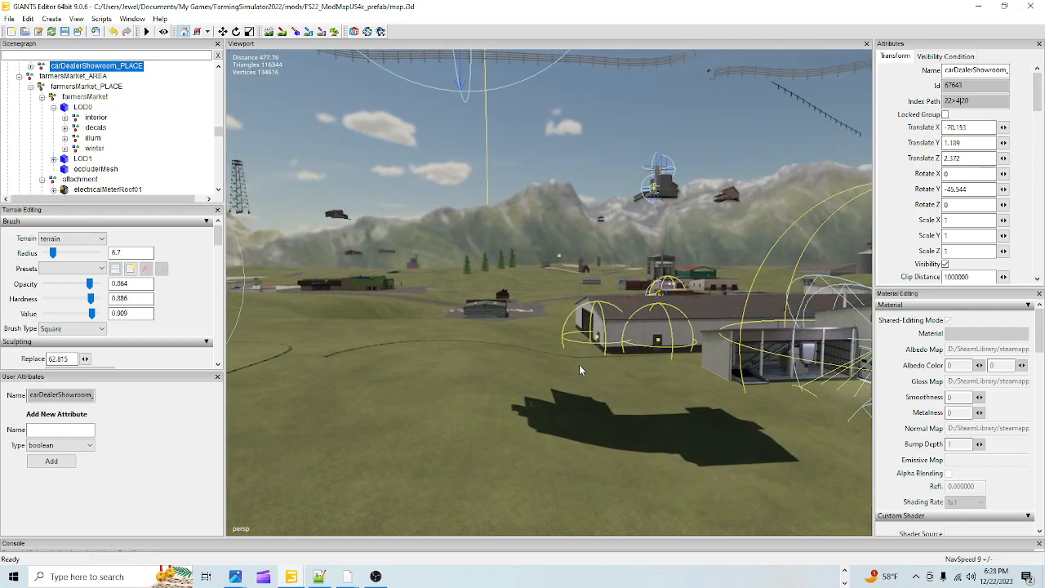
pyautogui.keyDown('alt'); pyautogui.moveTo(579, 362); pyautogui.dragTo(436, 374); pyautogui.keyUp('alt')
pyautogui.keyDown('alt'); pyautogui.moveTo(436, 374); pyautogui.dragTo(600, 274, button='right'); pyautogui.keyUp('alt')
pyautogui.keyDown('alt'); pyautogui.moveTo(600, 274); pyautogui.dragTo(663, 332); pyautogui.keyUp('alt')
pyautogui.keyDown('alt'); pyautogui.moveTo(663, 336); pyautogui.dragTo(671, 328, button='right'); pyautogui.keyUp('alt')
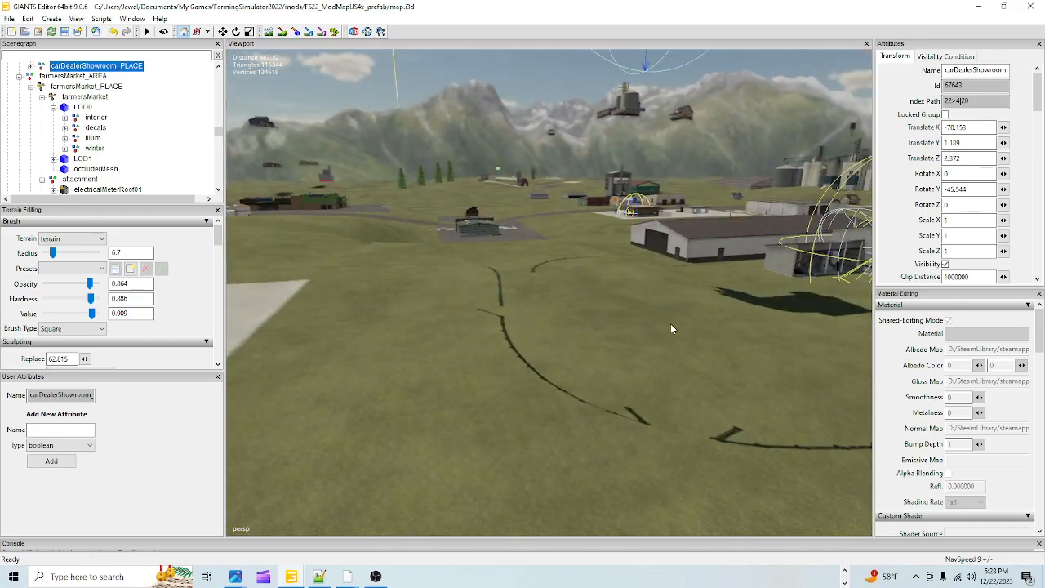
# Place the car dealer showroom on the level grass between the fenced concrete lot and the long shed
pyautogui.keyDown('alt'); pyautogui.moveTo(671, 328); pyautogui.dragTo(599, 300); pyautogui.keyUp('alt')
pyautogui.keyDown('alt'); pyautogui.moveTo(598, 300); pyautogui.dragTo(611, 342, button='right'); pyautogui.keyUp('alt')
pyautogui.keyDown('alt'); pyautogui.moveTo(610, 342); pyautogui.dragTo(560, 266); pyautogui.keyUp('alt')
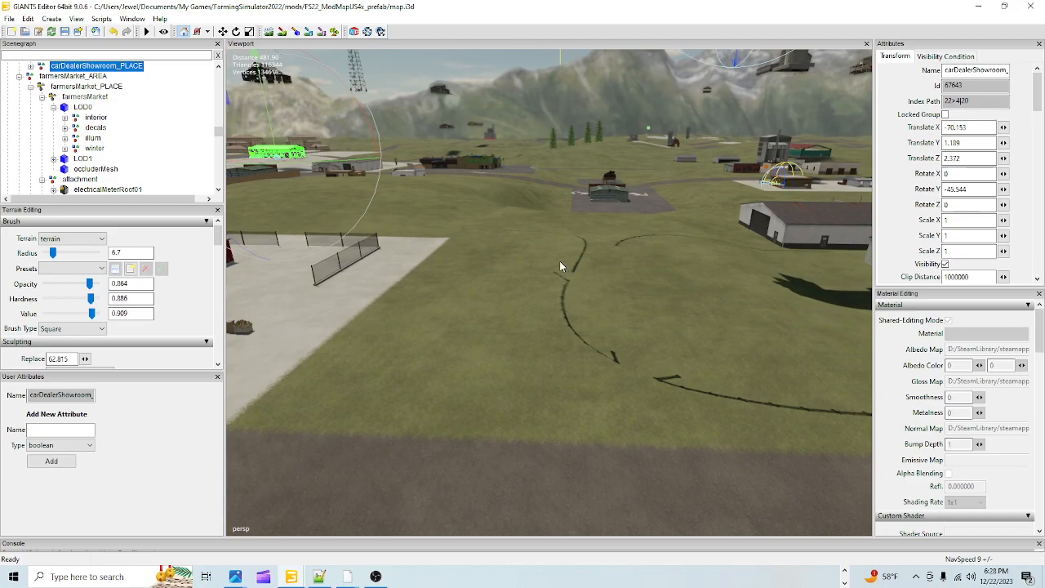
pyautogui.scroll(2, 160, 148)
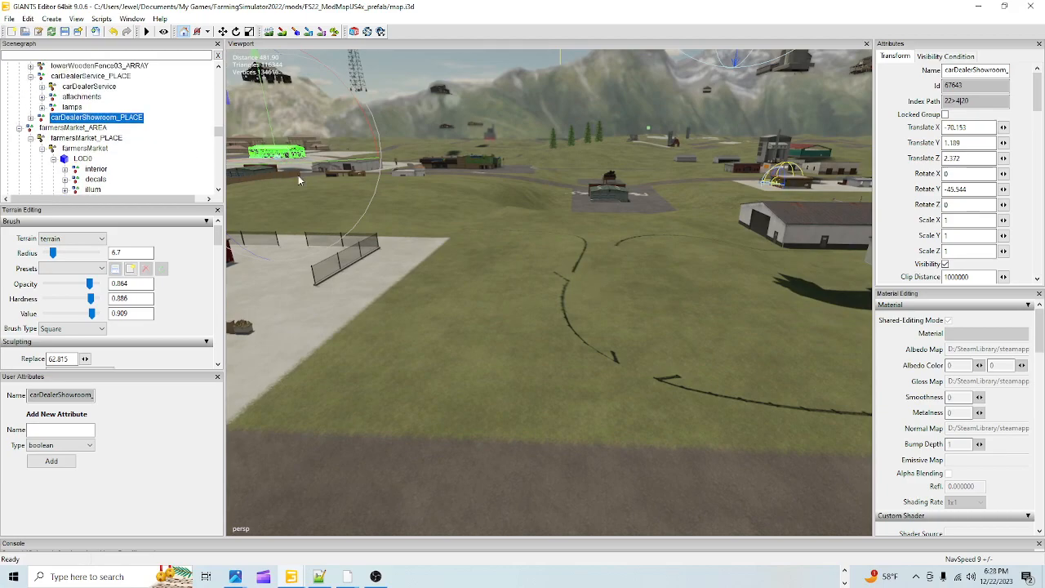
pyautogui.keyDown('alt'); pyautogui.moveTo(463, 317); pyautogui.dragTo(499, 364); pyautogui.keyUp('alt')
pyautogui.scroll(-5, 613, 214)
pyautogui.keyDown('alt'); pyautogui.moveTo(613, 291); pyautogui.dragTo(465, 307); pyautogui.keyUp('alt')
pyautogui.moveTo(410, 245); pyautogui.dragTo(486, 290)
pyautogui.keyDown('alt'); pyautogui.moveTo(722, 358); pyautogui.dragTo(808, 412); pyautogui.keyUp('alt')
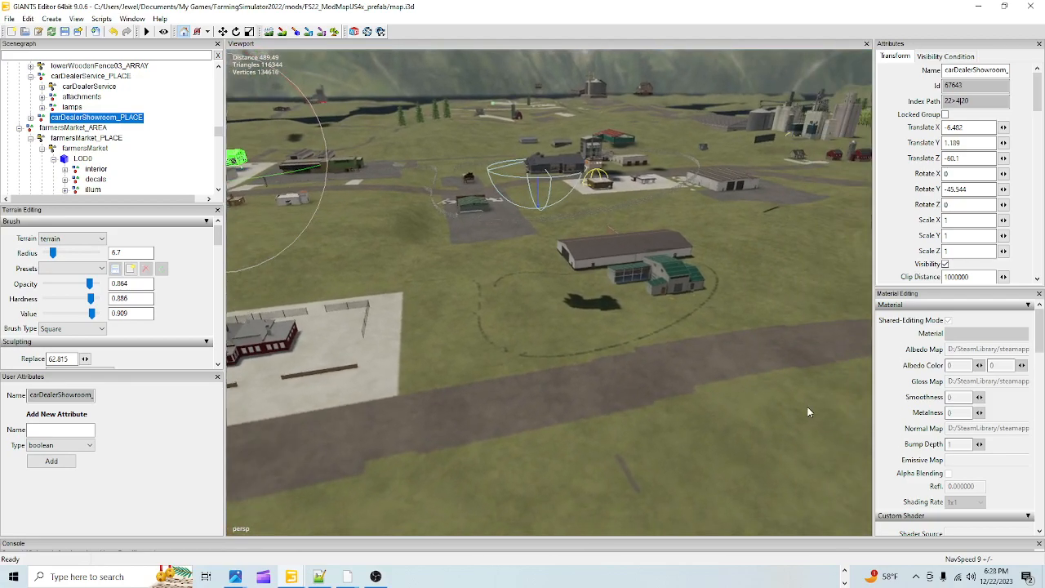
pyautogui.hotkey('ctrl', 'b')
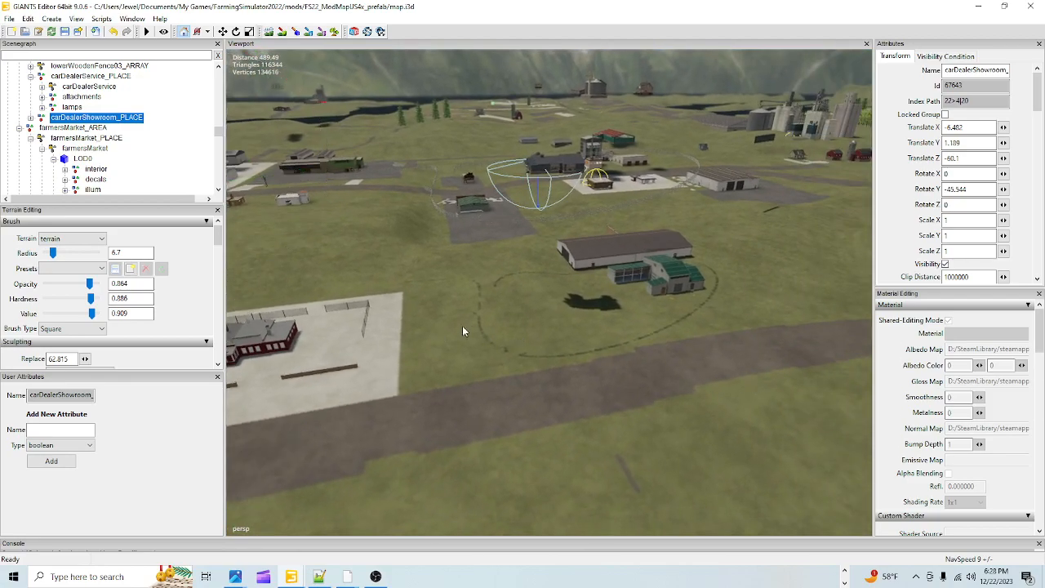
pyautogui.click(490, 321)
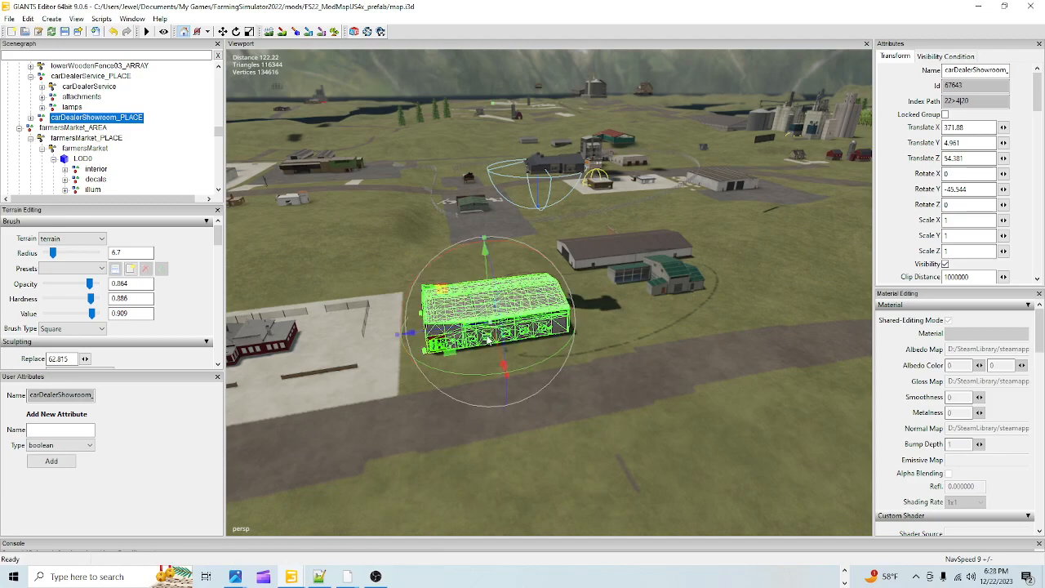
# Turn the showroom's front toward the paved road at a Y rotation of about 42.7 and set it back to about X 364.2, Z 46.0
pyautogui.moveTo(471, 374); pyautogui.dragTo(445, 349)
pyautogui.scroll(4, 445, 349)
pyautogui.scroll(2, 478, 259)
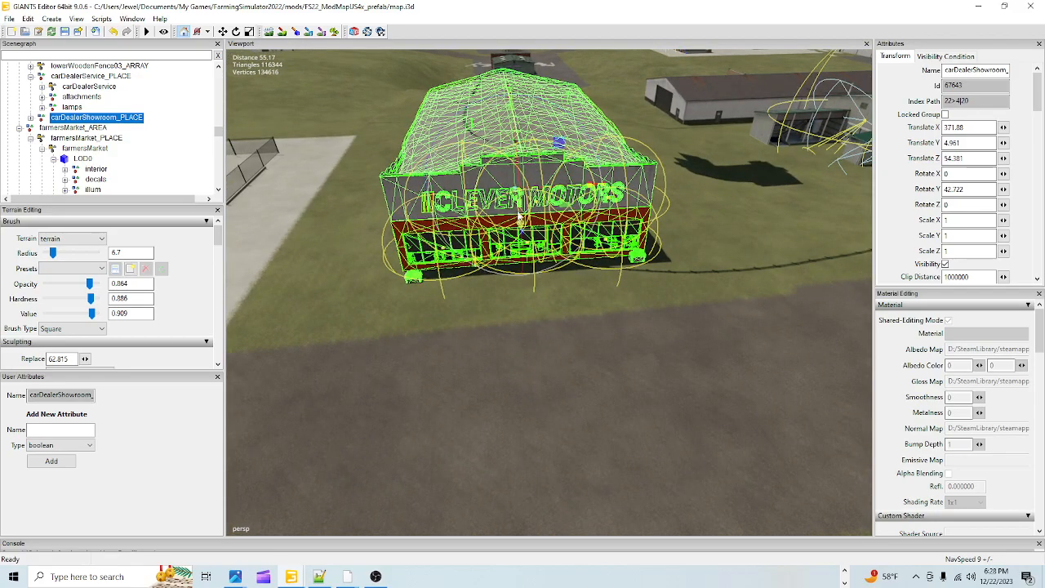
pyautogui.moveTo(519, 216); pyautogui.dragTo(507, 149)
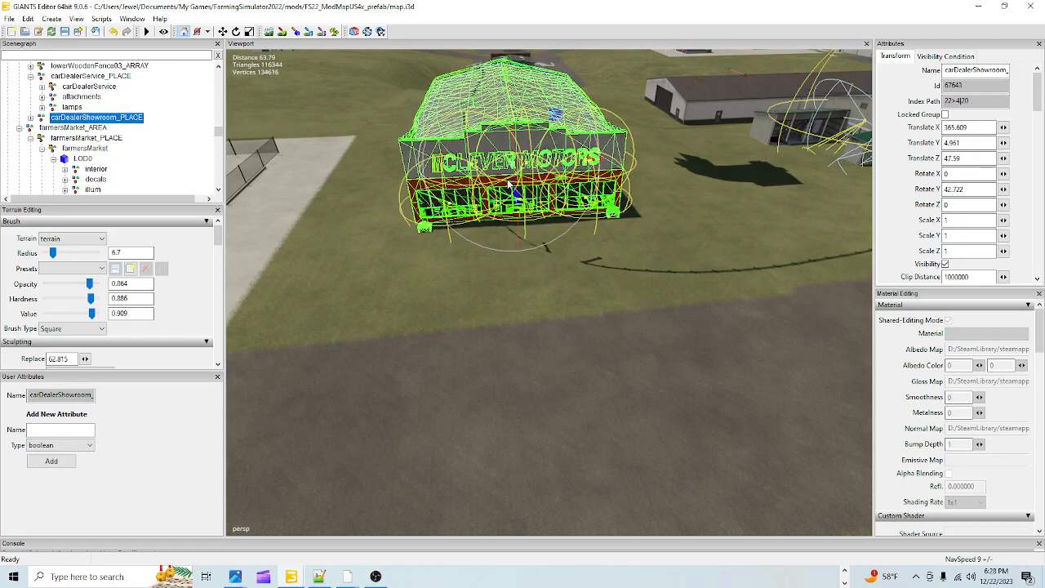
pyautogui.moveTo(513, 188); pyautogui.dragTo(514, 167)
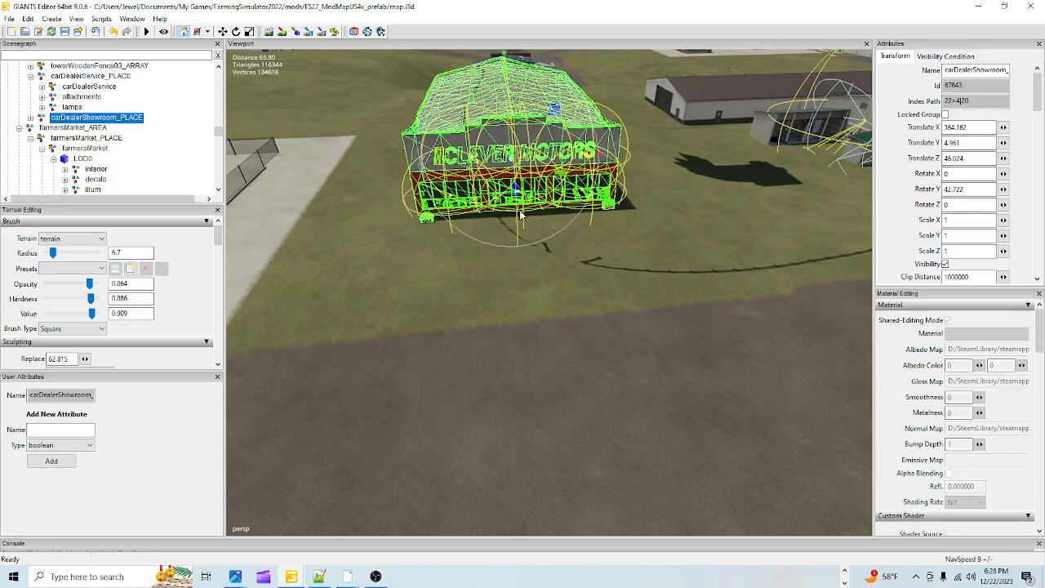
# Fine-tune the showroom's Y rotation to about 44.6 so its front runs parallel to the paved road
pyautogui.keyDown('alt'); pyautogui.moveTo(551, 270); pyautogui.dragTo(553, 265); pyautogui.keyUp('alt')
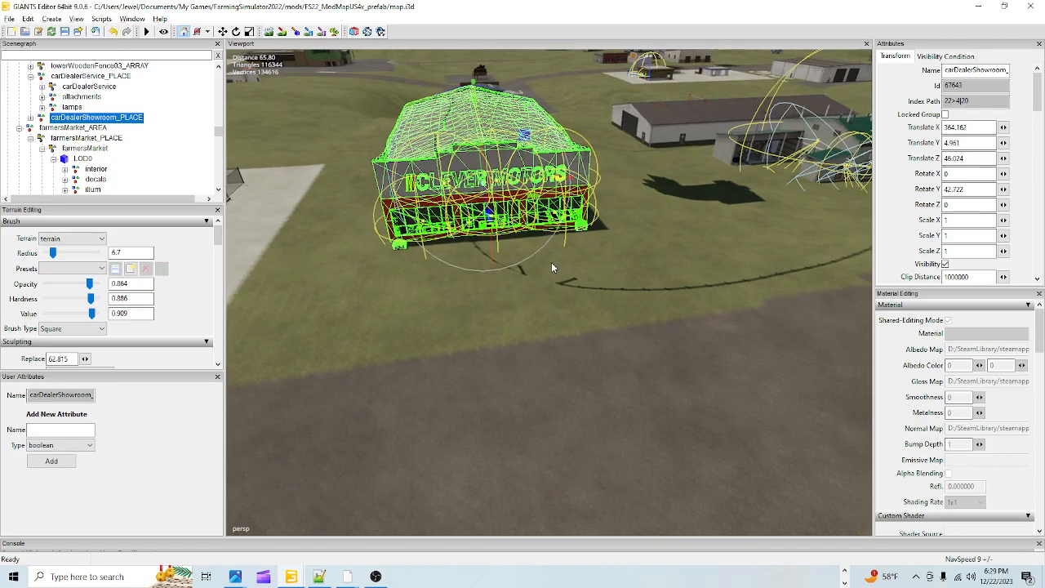
pyautogui.scroll(5, 552, 266)
pyautogui.moveTo(479, 168); pyautogui.dragTo(481, 164)
pyautogui.keyDown('alt'); pyautogui.moveTo(612, 300); pyautogui.dragTo(580, 278); pyautogui.keyUp('alt')
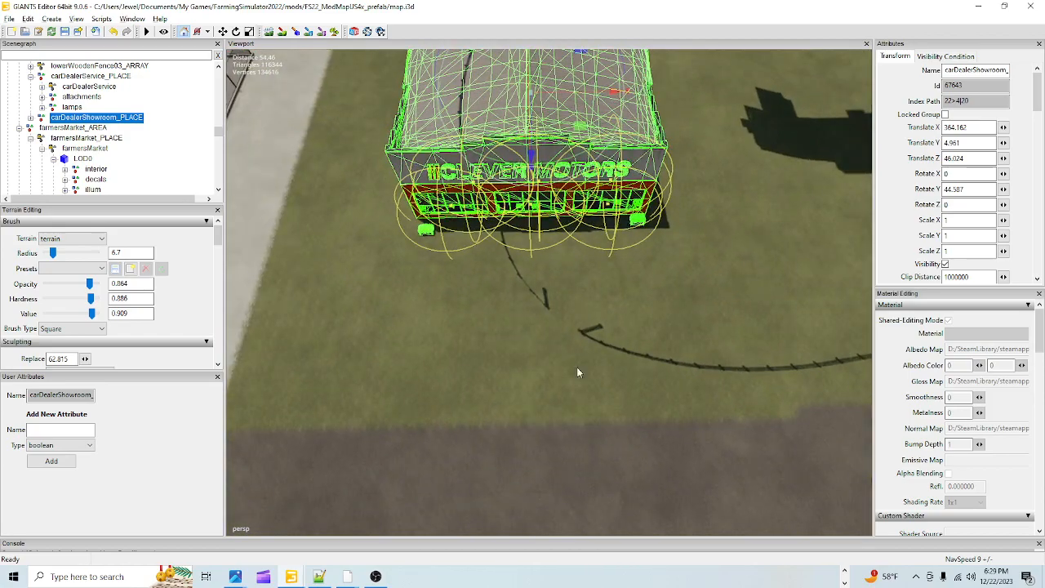
# Examine the grass beside and behind the showroom, along the edge of the fenced concrete lot
pyautogui.click(283, 32)
pyautogui.scroll(7, 497, 290)
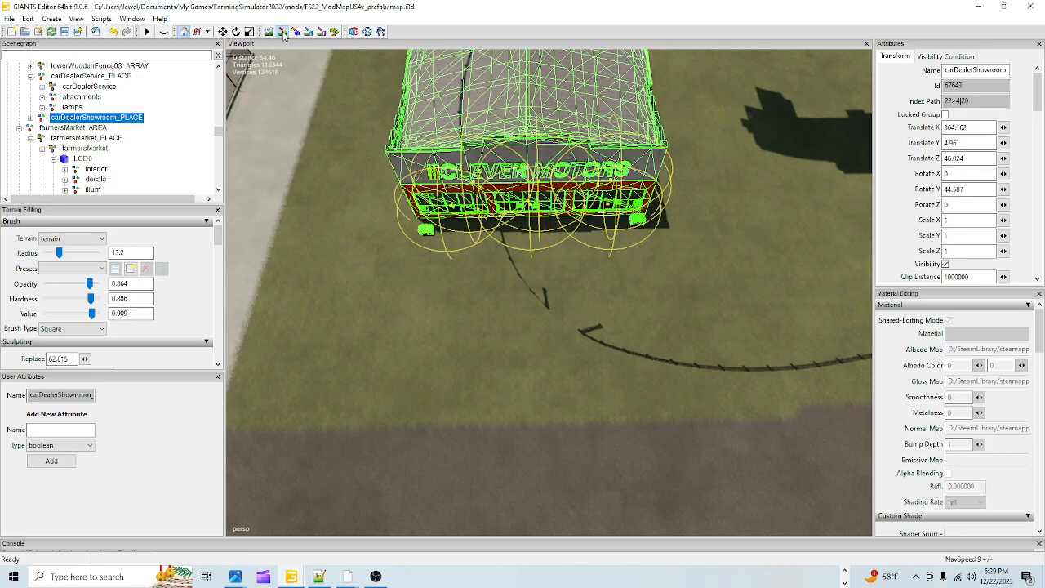
pyautogui.click(164, 32)
pyautogui.keyDown('alt'); pyautogui.moveTo(482, 383); pyautogui.dragTo(394, 287); pyautogui.keyUp('alt')
pyautogui.scroll(3, 394, 287)
pyautogui.keyDown('alt'); pyautogui.moveTo(564, 303); pyautogui.dragTo(636, 291); pyautogui.keyUp('alt')
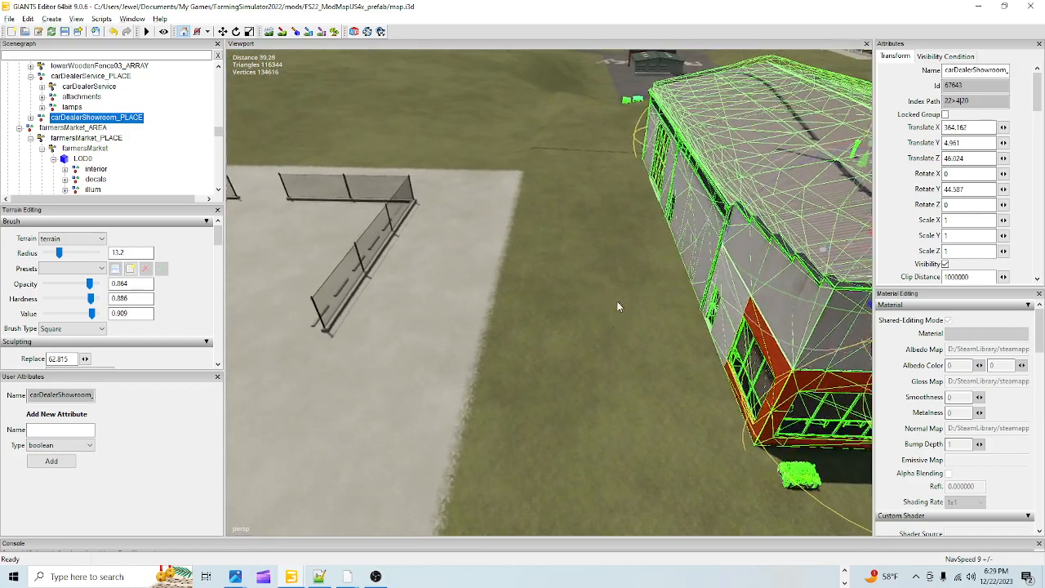
pyautogui.keyDown('alt'); pyautogui.moveTo(610, 317); pyautogui.dragTo(666, 146, button='middle'); pyautogui.keyUp('alt')
pyautogui.scroll(3, 581, 266)
pyautogui.keyDown('alt'); pyautogui.moveTo(604, 163); pyautogui.dragTo(576, 393, button='right'); pyautogui.keyUp('alt')
pyautogui.keyDown('alt'); pyautogui.moveTo(564, 234); pyautogui.dragTo(712, 163); pyautogui.keyUp('alt')
pyautogui.keyDown('alt'); pyautogui.moveTo(553, 343); pyautogui.dragTo(584, 410); pyautogui.keyUp('alt')
pyautogui.keyDown('alt'); pyautogui.moveTo(513, 441); pyautogui.dragTo(351, 87); pyautogui.keyUp('alt')
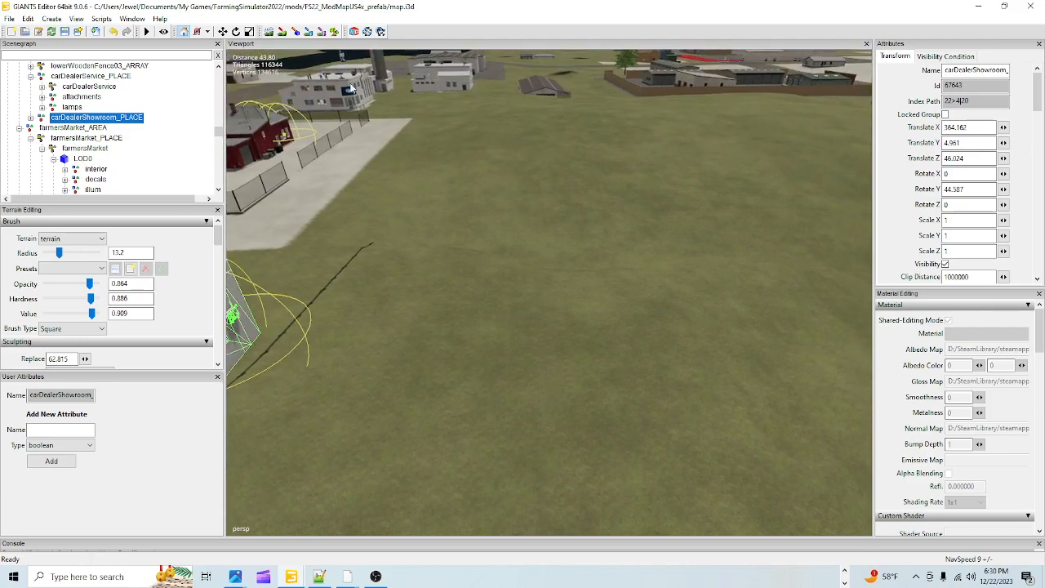
# Level the grass field behind the showroom with a terrain sculpting brush of radius 14.95
pyautogui.click(274, 35)
pyautogui.scroll(3, 511, 255)
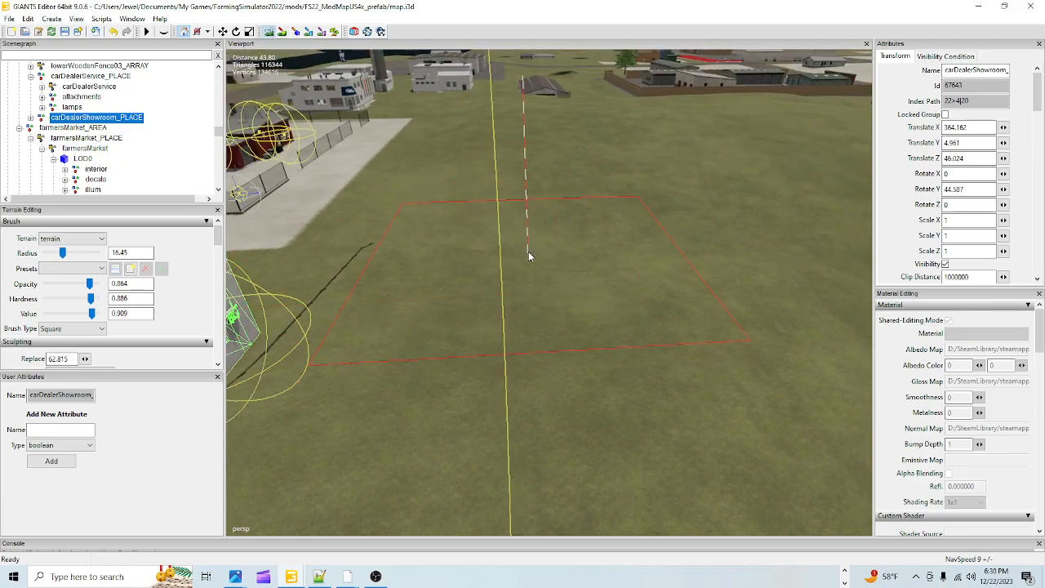
pyautogui.scroll(-1, 522, 255)
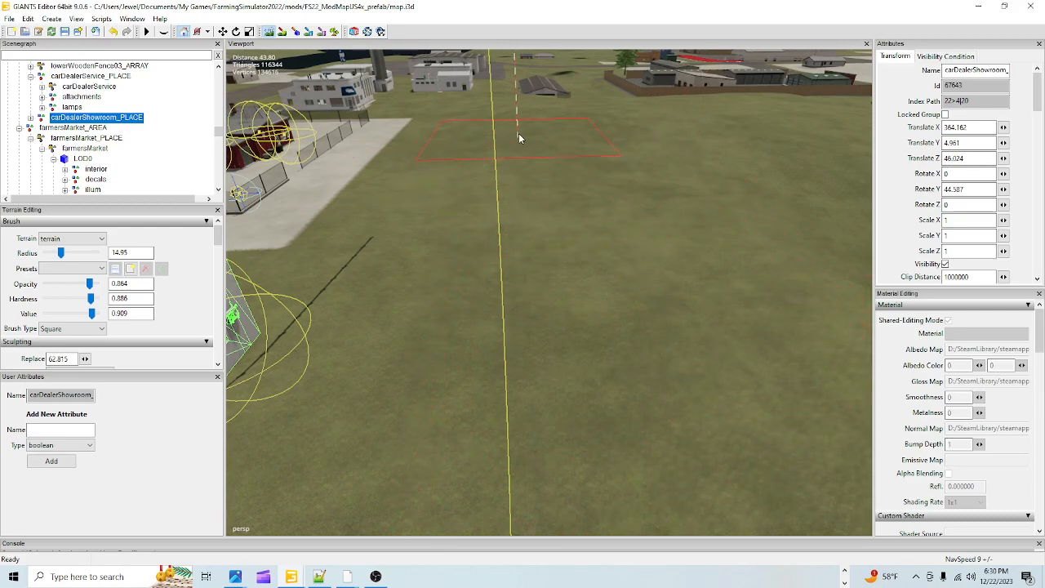
pyautogui.click(267, 31)
# Move the two stray garbage containers from the open field to the grass along the showroom's rear wall
pyautogui.keyDown('alt'); pyautogui.moveTo(490, 269); pyautogui.dragTo(637, 390); pyautogui.keyUp('alt')
pyautogui.keyDown('alt'); pyautogui.moveTo(636, 390); pyautogui.dragTo(802, 228, button='right'); pyautogui.keyUp('alt')
pyautogui.keyDown('alt'); pyautogui.moveTo(802, 228); pyautogui.dragTo(541, 378); pyautogui.keyUp('alt')
pyautogui.keyDown('alt'); pyautogui.moveTo(628, 206); pyautogui.dragTo(762, 251); pyautogui.keyUp('alt')
pyautogui.keyDown('alt'); pyautogui.moveTo(573, 209); pyautogui.dragTo(498, 360); pyautogui.keyUp('alt')
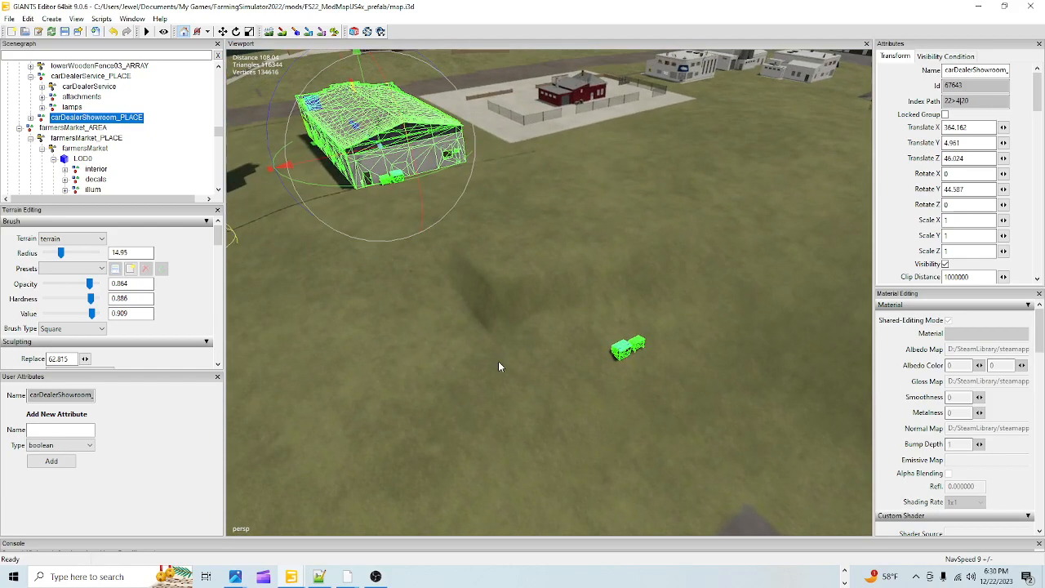
pyautogui.click(620, 351)
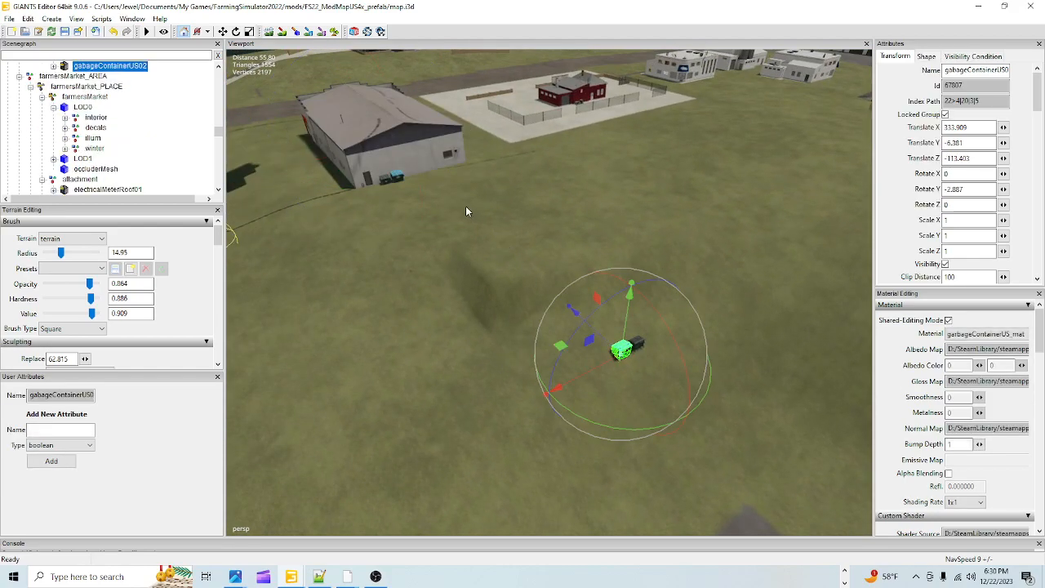
pyautogui.click(438, 168)
pyautogui.hotkey('ctrl', 'b')
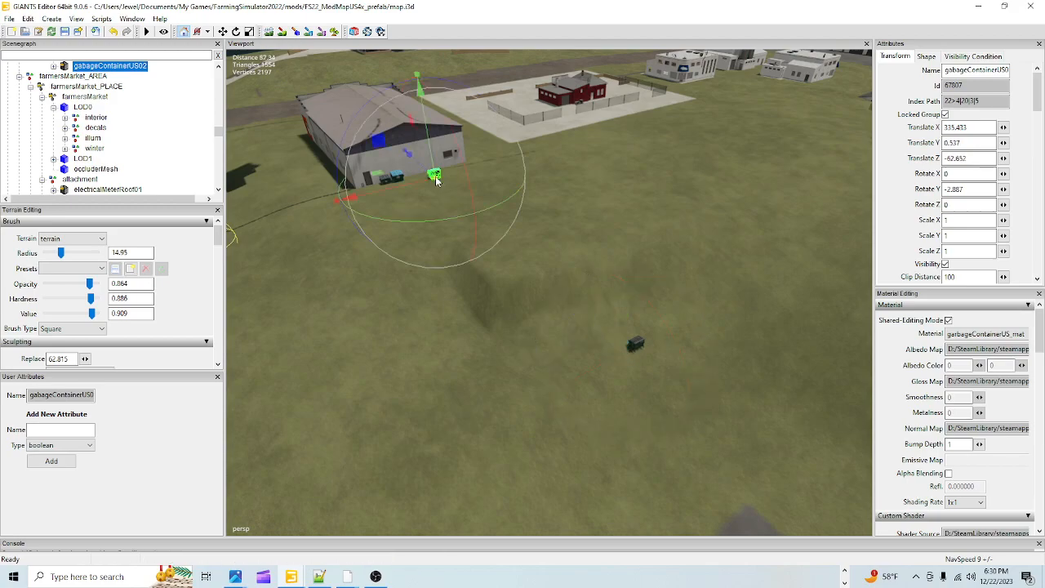
pyautogui.click(636, 344)
pyautogui.click(464, 179)
pyautogui.hotkey('ctrl', 'b')
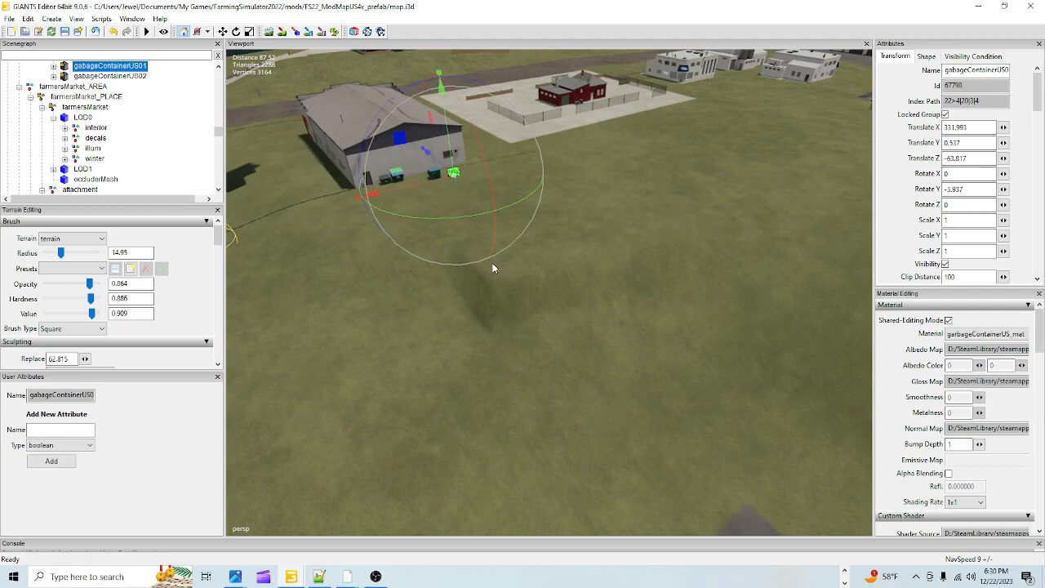
# Select the whole carDealerShowroom_PLACE group, including the building, attachments and props
pyautogui.click(320, 110)
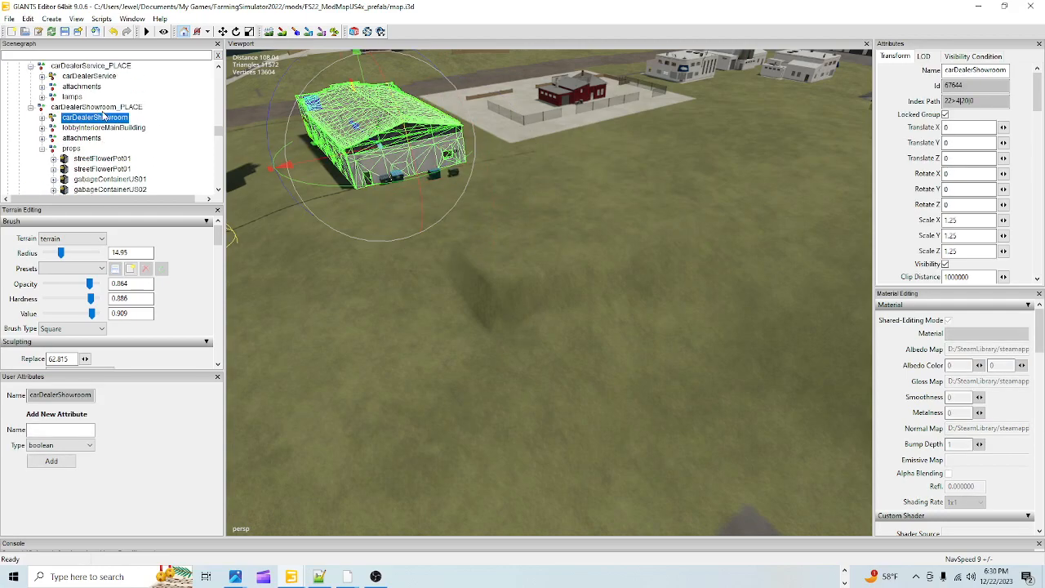
pyautogui.click(101, 108)
pyautogui.moveTo(282, 291); pyautogui.dragTo(444, 285, button='right')
pyautogui.keyDown('alt'); pyautogui.moveTo(444, 282); pyautogui.dragTo(407, 292); pyautogui.keyUp('alt')
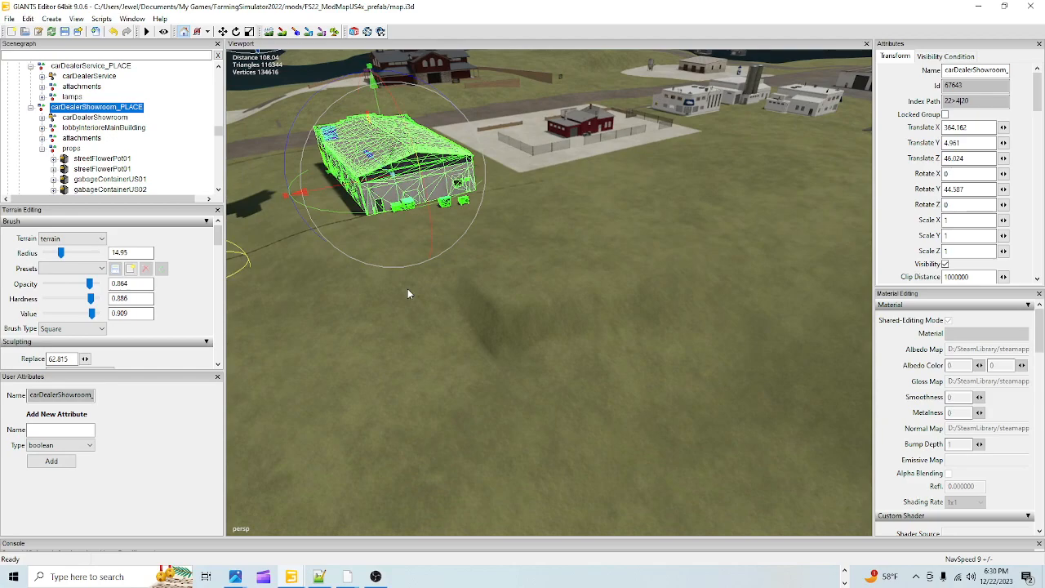
# Extend the levelled grass behind the showroom with the radius 14.95 brush and smooth out the steep bank facing the dark paved area
pyautogui.keyDown('alt'); pyautogui.moveTo(545, 243); pyautogui.dragTo(493, 221); pyautogui.keyUp('alt')
pyautogui.scroll(-4, 506, 323)
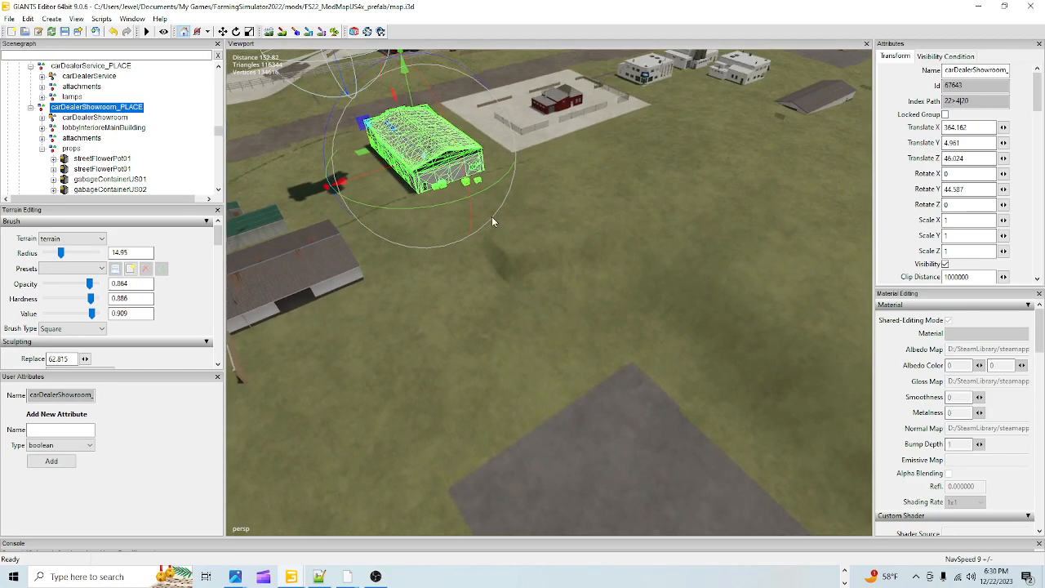
pyautogui.click(270, 32)
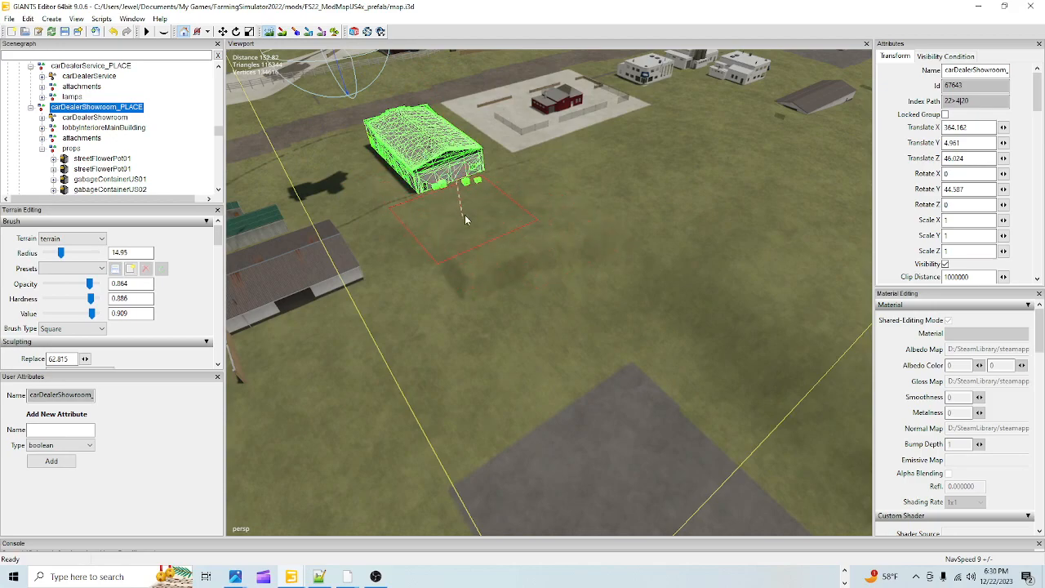
pyautogui.moveTo(481, 242)
pyautogui.mouseDown()
pyautogui.moveTo(508, 280)
pyautogui.moveTo(570, 244)
pyautogui.moveTo(621, 234)
pyautogui.mouseUp()
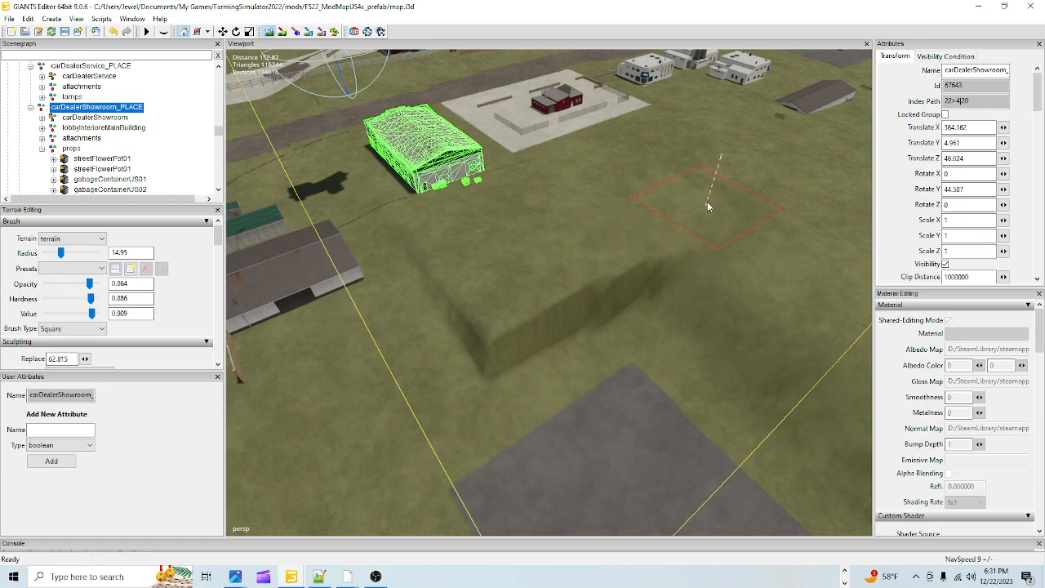
pyautogui.moveTo(638, 281)
pyautogui.mouseDown()
pyautogui.moveTo(499, 323)
pyautogui.moveTo(525, 341)
pyautogui.mouseUp()
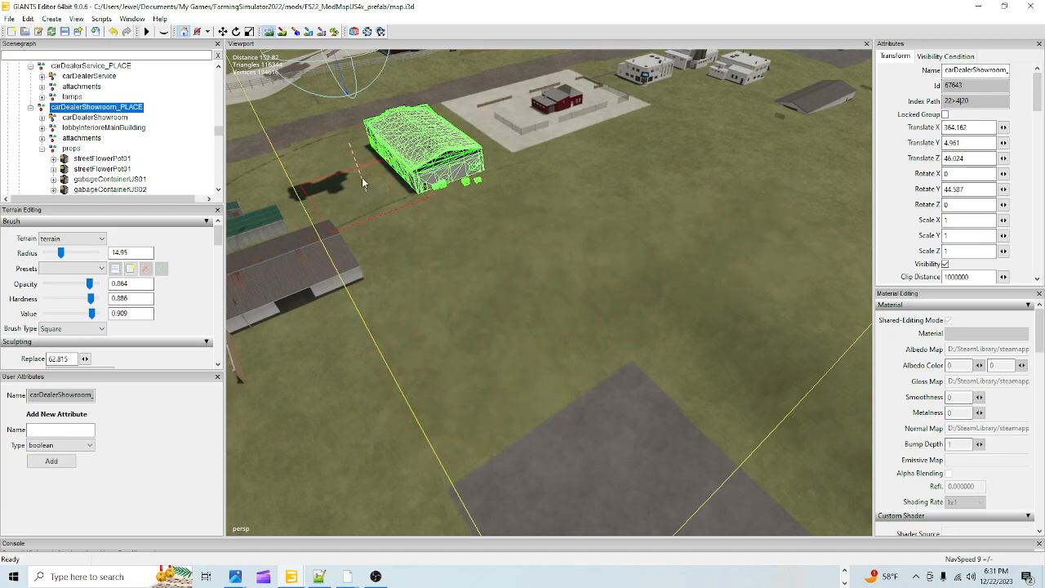
pyautogui.click(268, 31)
# Nudge the showroom group sideways toward the fenced concrete lot, to about X 363.2, Z 47.0
pyautogui.keyDown('alt'); pyautogui.moveTo(524, 374); pyautogui.dragTo(406, 429); pyautogui.keyUp('alt')
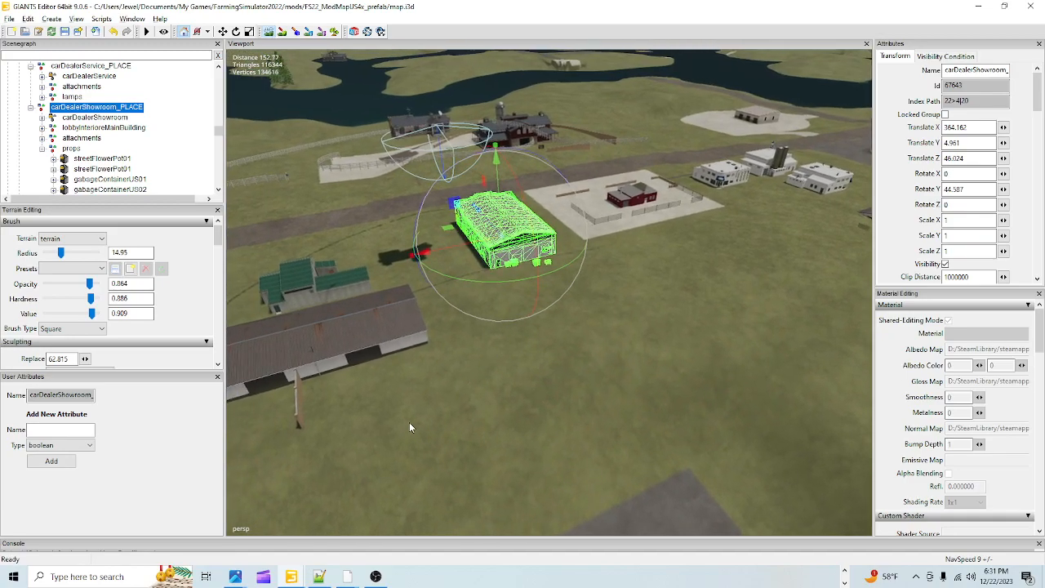
pyautogui.scroll(5, 557, 271)
pyautogui.keyDown('alt'); pyautogui.moveTo(557, 270); pyautogui.dragTo(484, 252); pyautogui.keyUp('alt')
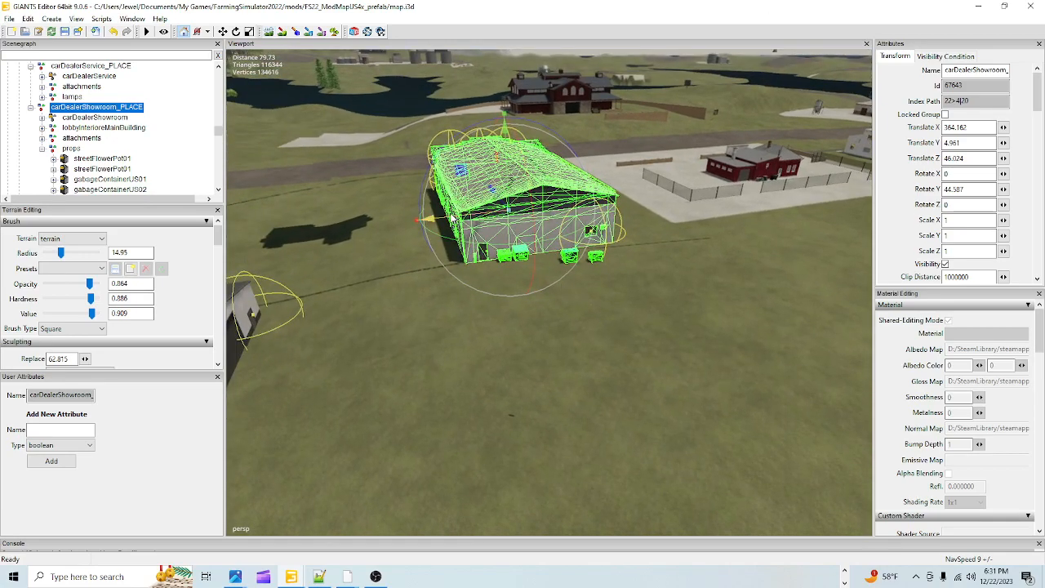
pyautogui.moveTo(452, 220); pyautogui.dragTo(460, 222)
# Shift the showroom group slightly farther toward the concrete lot, to about X 361.7, Z 48.4
pyautogui.keyDown('alt'); pyautogui.moveTo(486, 306); pyautogui.dragTo(645, 213); pyautogui.keyUp('alt')
pyautogui.scroll(5, 759, 69)
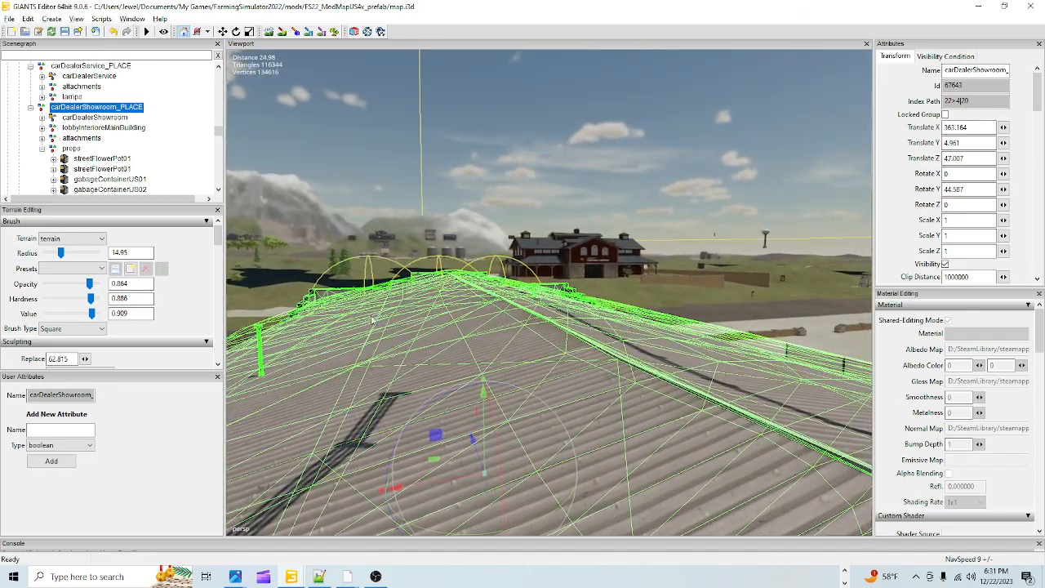
pyautogui.scroll(3, 545, 211)
pyautogui.keyDown('alt'); pyautogui.moveTo(546, 211); pyautogui.dragTo(927, 258); pyautogui.keyUp('alt')
pyautogui.keyDown('alt'); pyautogui.moveTo(361, 196); pyautogui.dragTo(462, 247); pyautogui.keyUp('alt')
pyautogui.scroll(-4, 482, 242)
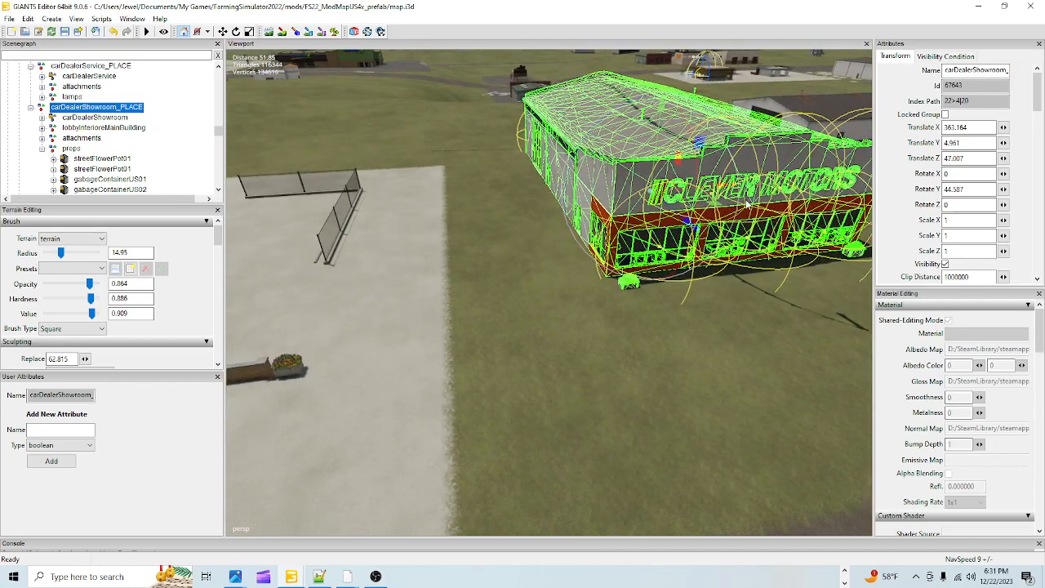
pyautogui.keyDown('alt'); pyautogui.moveTo(502, 254); pyautogui.dragTo(412, 331); pyautogui.keyUp('alt')
pyautogui.scroll(-4, 412, 332)
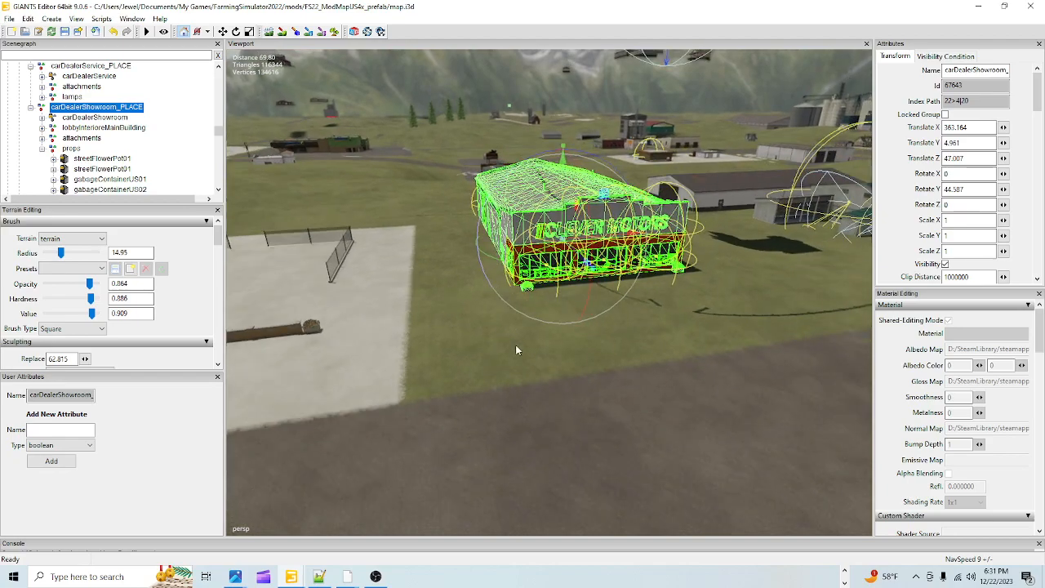
pyautogui.moveTo(597, 238); pyautogui.dragTo(595, 245)
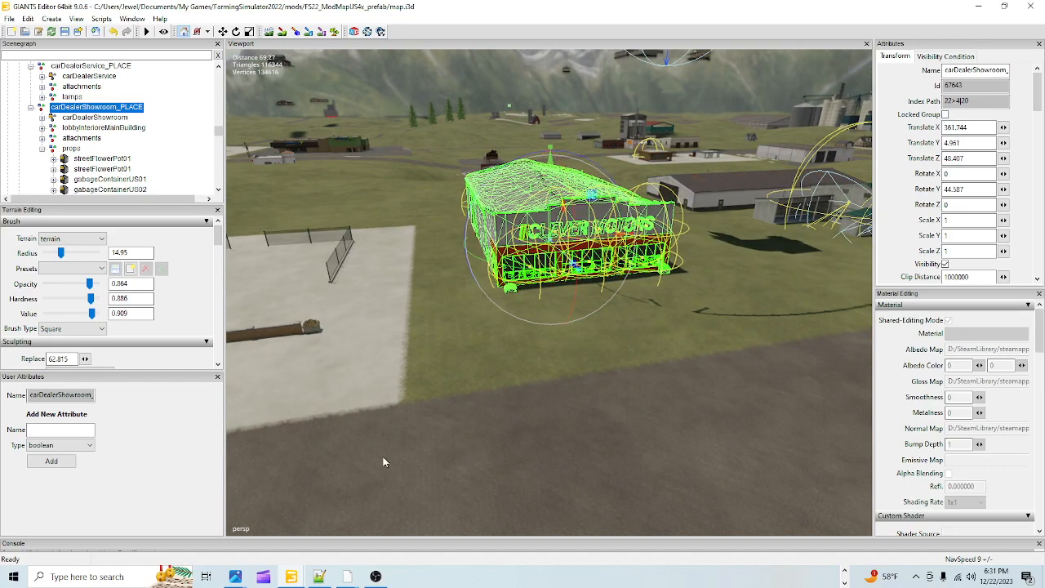
# Review the showroom's placement relative to the fenced concrete lot, the road and the neighbouring sheds
pyautogui.keyDown('alt'); pyautogui.moveTo(494, 314); pyautogui.dragTo(614, 90); pyautogui.keyUp('alt')
pyautogui.scroll(-3, 615, 90)
pyautogui.keyDown('alt'); pyautogui.moveTo(526, 237); pyautogui.dragTo(506, 356); pyautogui.keyUp('alt')
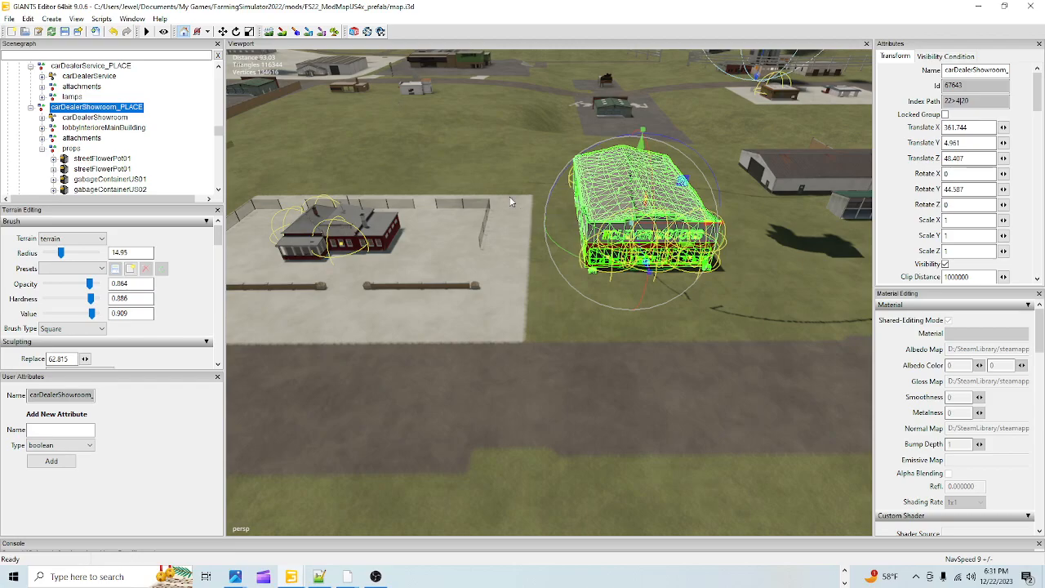
pyautogui.keyDown('alt'); pyautogui.moveTo(517, 205); pyautogui.dragTo(360, 153); pyautogui.keyUp('alt')
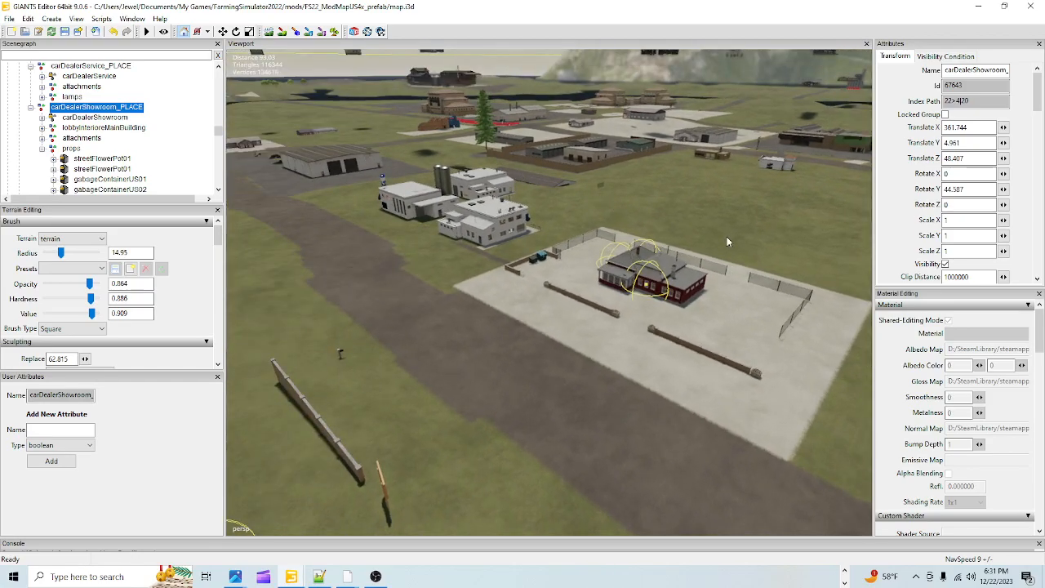
pyautogui.keyDown('alt'); pyautogui.moveTo(633, 235); pyautogui.dragTo(345, 158); pyautogui.keyUp('alt')
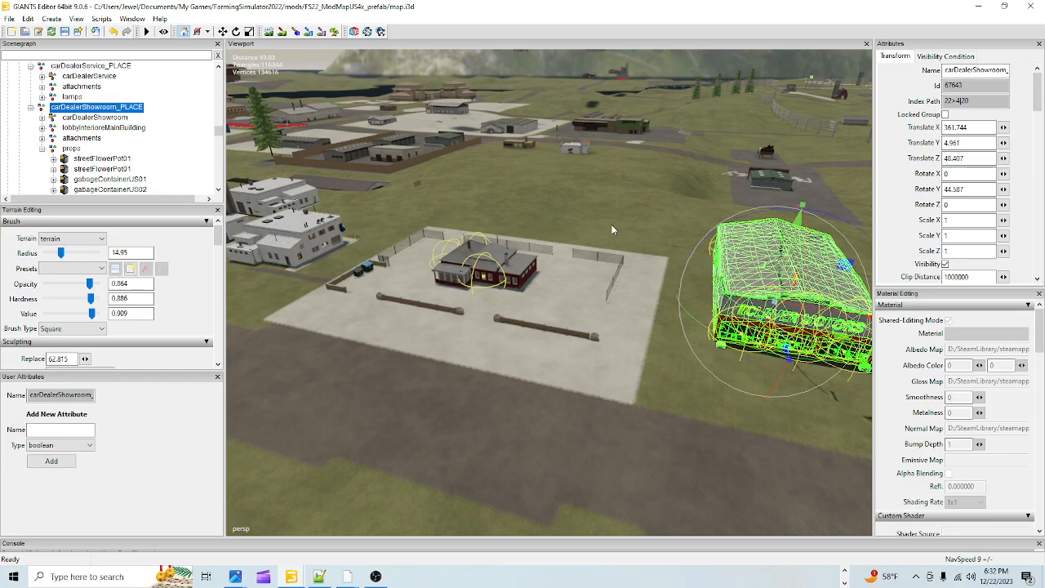
pyautogui.keyDown('alt'); pyautogui.moveTo(422, 239); pyautogui.dragTo(551, 282); pyautogui.keyUp('alt')
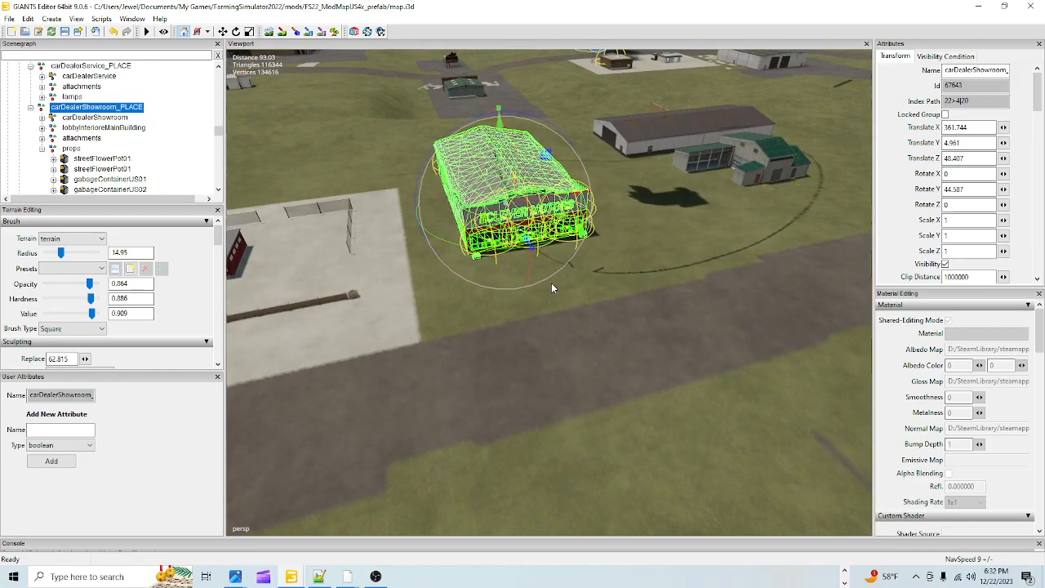
# Lower the whole showroom group slightly into the grass along its rear wall, to Y 4.954
pyautogui.keyDown('alt'); pyautogui.moveTo(551, 283); pyautogui.dragTo(437, 378, button='middle'); pyautogui.keyUp('alt')
pyautogui.keyDown('alt'); pyautogui.moveTo(437, 378); pyautogui.dragTo(648, 191, button='right'); pyautogui.keyUp('alt')
pyautogui.keyDown('alt'); pyautogui.moveTo(498, 351); pyautogui.dragTo(383, 302); pyautogui.keyUp('alt')
pyautogui.keyDown('alt'); pyautogui.moveTo(557, 228); pyautogui.dragTo(448, 361, button='right'); pyautogui.keyUp('alt')
pyautogui.keyDown('alt'); pyautogui.moveTo(448, 361); pyautogui.dragTo(411, 332); pyautogui.keyUp('alt')
pyautogui.keyDown('alt'); pyautogui.moveTo(410, 332); pyautogui.dragTo(392, 310, button='right'); pyautogui.keyUp('alt')
pyautogui.keyDown('alt'); pyautogui.moveTo(392, 311); pyautogui.dragTo(448, 291); pyautogui.keyUp('alt')
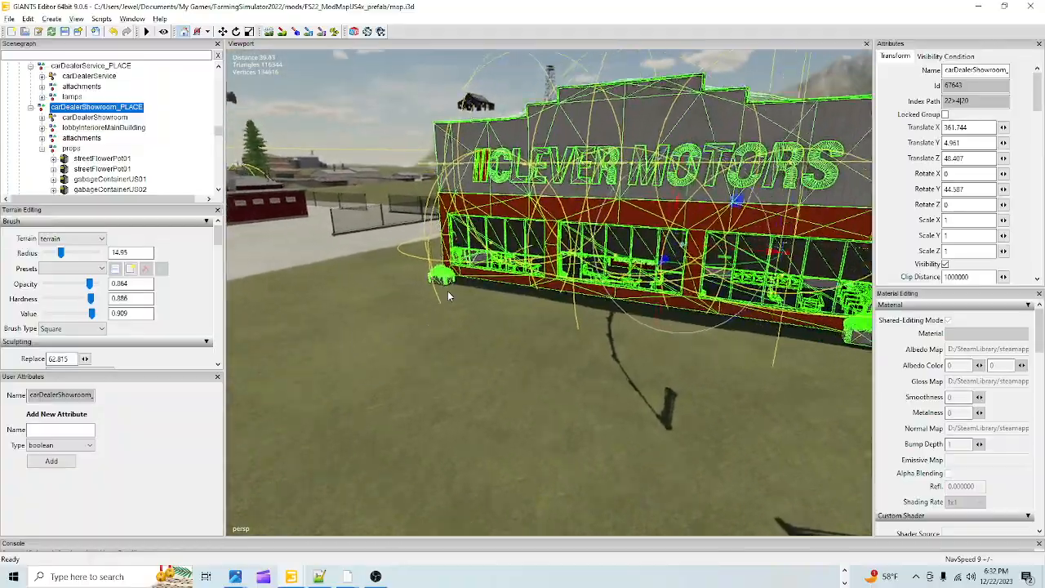
pyautogui.keyDown('alt'); pyautogui.moveTo(447, 291); pyautogui.dragTo(513, 250, button='right'); pyautogui.keyUp('alt')
pyautogui.keyDown('alt'); pyautogui.moveTo(514, 250); pyautogui.dragTo(560, 247); pyautogui.keyUp('alt')
pyautogui.keyDown('alt'); pyautogui.moveTo(559, 248); pyautogui.dragTo(398, 281, button='right'); pyautogui.keyUp('alt')
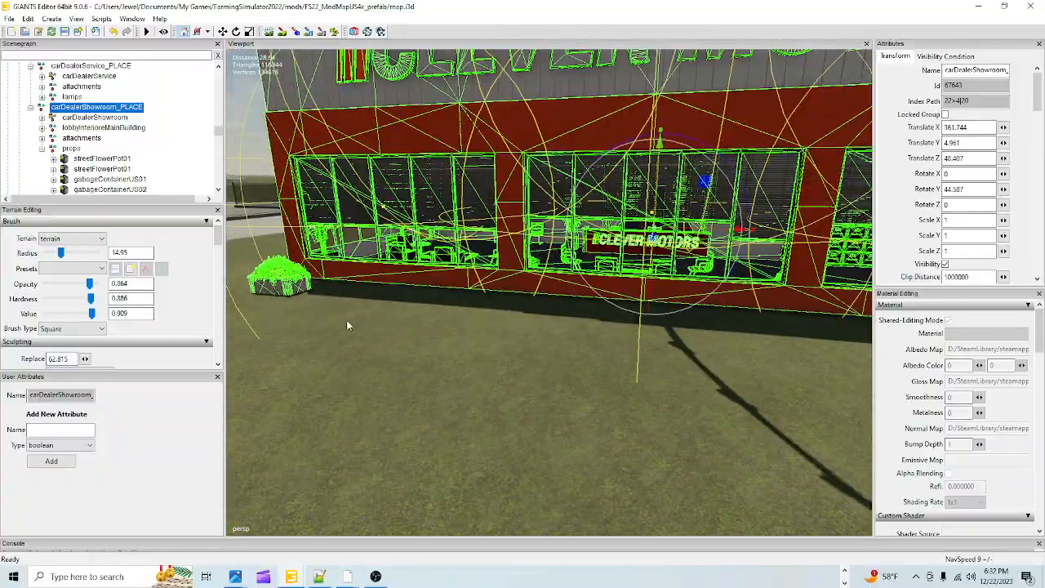
pyautogui.keyDown('alt'); pyautogui.moveTo(346, 320); pyautogui.dragTo(180, 392); pyautogui.keyUp('alt')
pyautogui.keyDown('alt'); pyautogui.moveTo(415, 379); pyautogui.dragTo(354, 367); pyautogui.keyUp('alt')
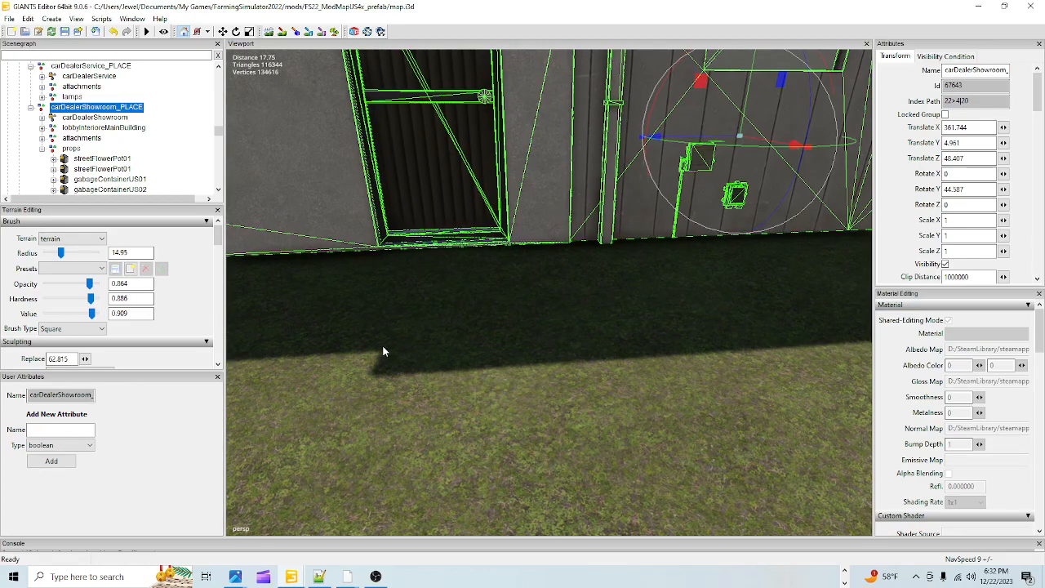
pyautogui.keyDown('alt'); pyautogui.moveTo(401, 359); pyautogui.dragTo(527, 329); pyautogui.keyUp('alt')
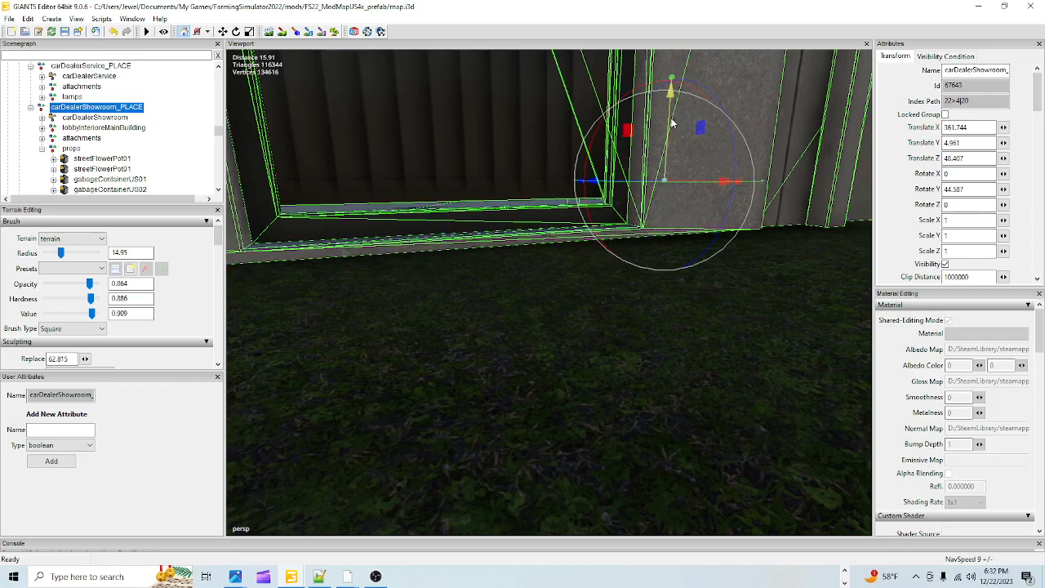
pyautogui.moveTo(668, 113); pyautogui.dragTo(666, 118)
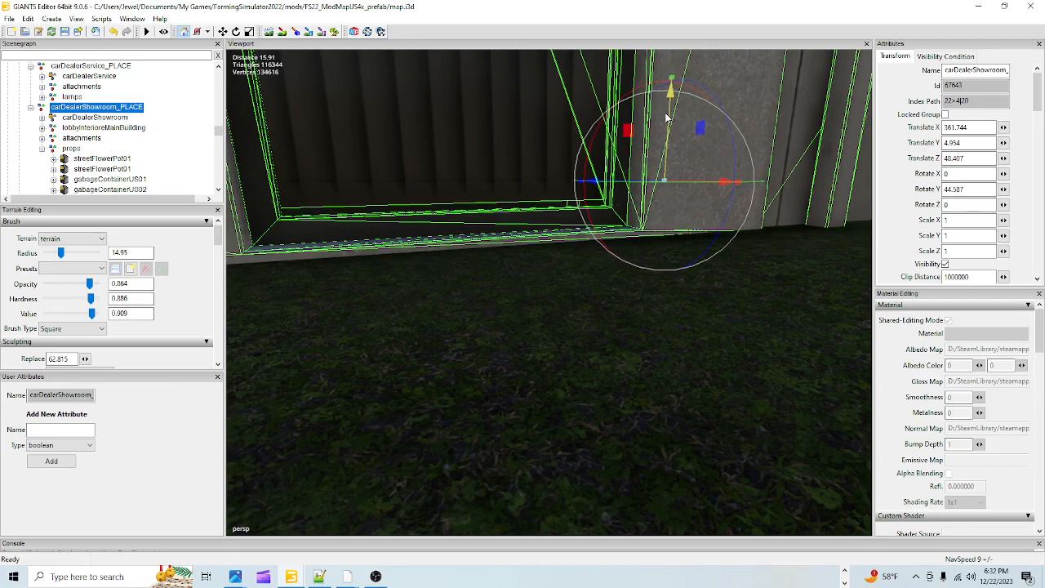
# Inspect the base of the showroom's walls and its underside along the grass for gaps
pyautogui.keyDown('alt'); pyautogui.moveTo(555, 297); pyautogui.dragTo(705, 264); pyautogui.keyUp('alt')
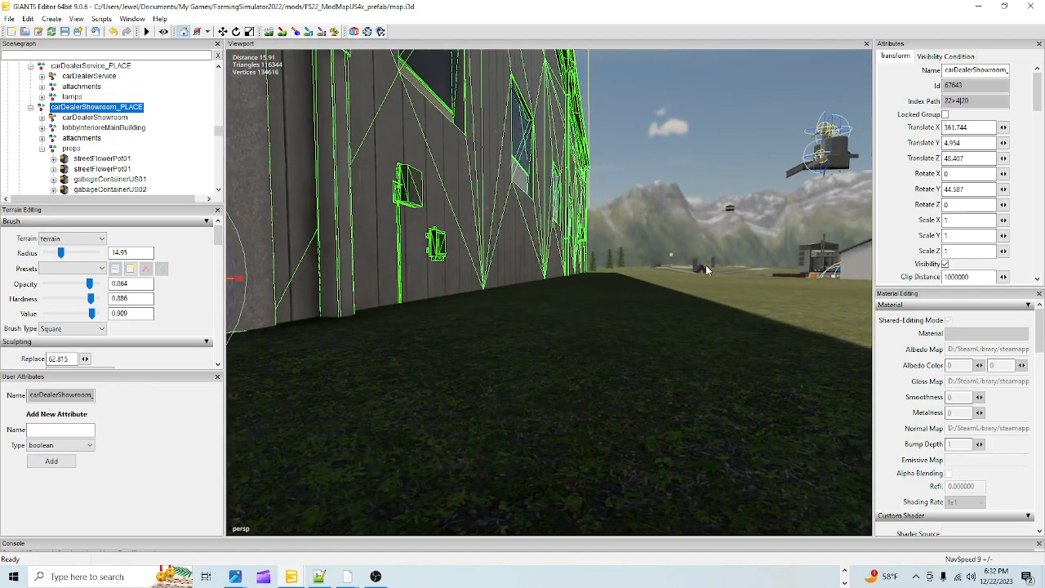
pyautogui.scroll(2, 573, 308)
pyautogui.keyDown('alt'); pyautogui.moveTo(573, 307); pyautogui.dragTo(625, 281); pyautogui.keyUp('alt')
pyautogui.scroll(-2, 522, 309)
pyautogui.keyDown('alt'); pyautogui.moveTo(522, 310); pyautogui.dragTo(489, 372); pyautogui.keyUp('alt')
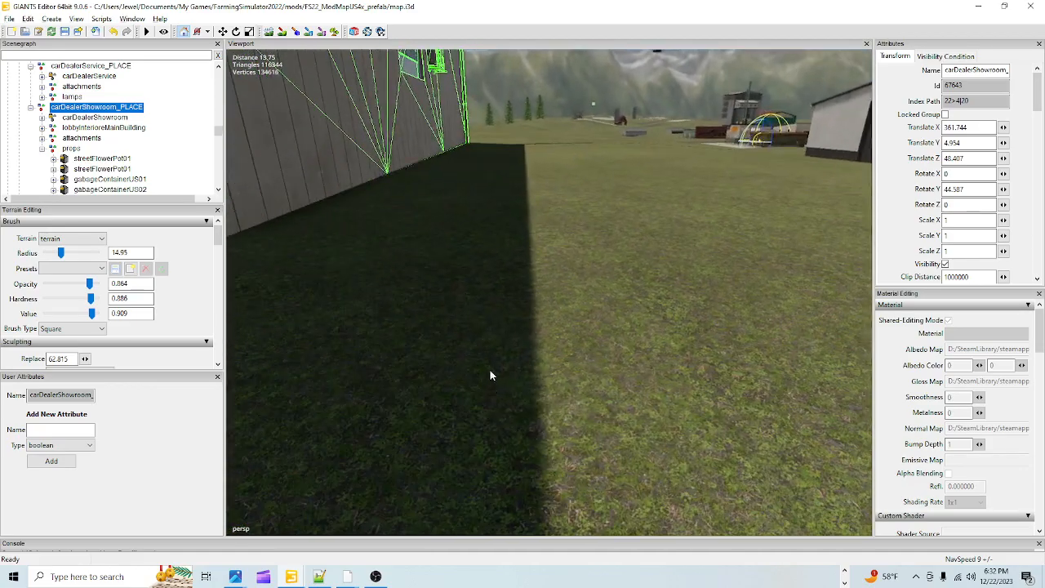
pyautogui.scroll(2, 524, 307)
pyautogui.keyDown('alt'); pyautogui.moveTo(524, 307); pyautogui.dragTo(486, 231); pyautogui.keyUp('alt')
pyautogui.scroll(2, 482, 298)
pyautogui.keyDown('alt'); pyautogui.moveTo(482, 298); pyautogui.dragTo(363, 400); pyautogui.keyUp('alt')
pyautogui.scroll(-2, 426, 384)
pyautogui.scroll(-1, 427, 384)
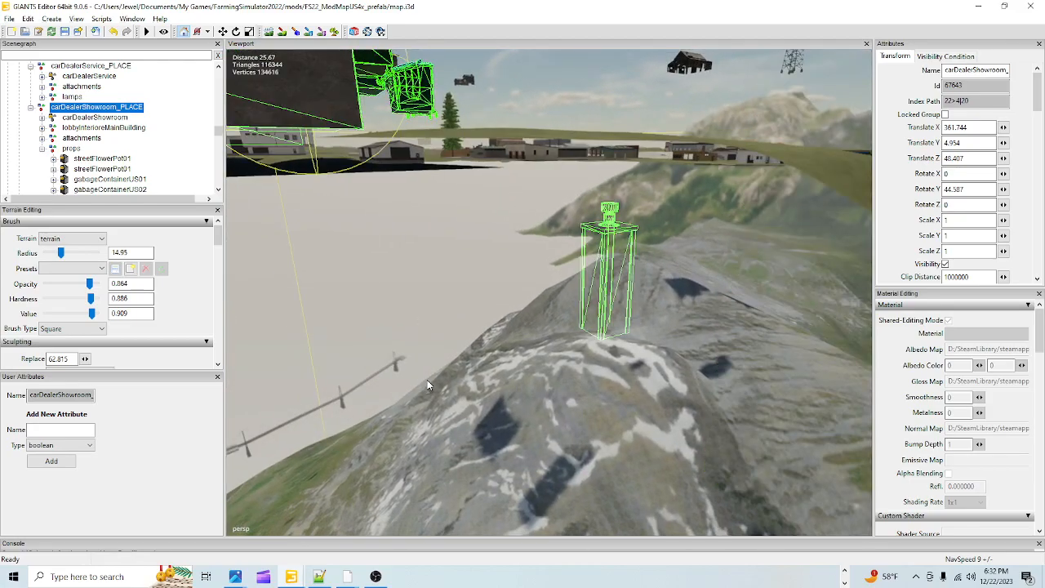
pyautogui.keyDown('alt'); pyautogui.moveTo(426, 384); pyautogui.dragTo(477, 373); pyautogui.keyUp('alt')
pyautogui.scroll(2, 484, 329)
pyautogui.keyDown('alt'); pyautogui.moveTo(485, 329); pyautogui.dragTo(196, 265); pyautogui.keyUp('alt')
pyautogui.keyDown('alt'); pyautogui.moveTo(380, 259); pyautogui.dragTo(380, 351, button='right'); pyautogui.keyUp('alt')
pyautogui.keyDown('alt'); pyautogui.moveTo(455, 317); pyautogui.dragTo(603, 274); pyautogui.keyUp('alt')
pyautogui.scroll(4, 510, 310)
pyautogui.keyDown('alt'); pyautogui.moveTo(509, 306); pyautogui.dragTo(526, 312); pyautogui.keyUp('alt')
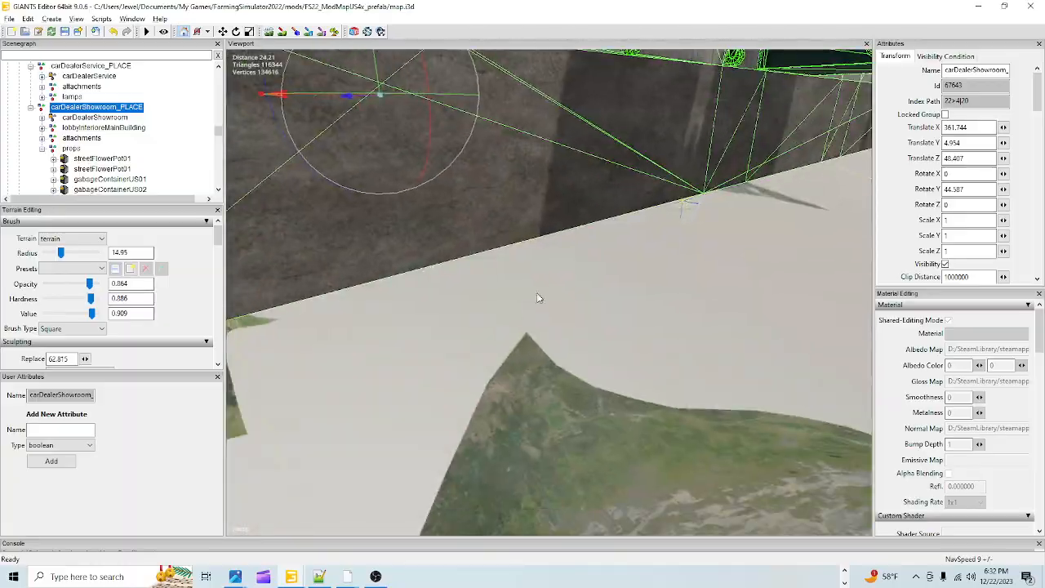
pyautogui.keyDown('alt'); pyautogui.moveTo(526, 312); pyautogui.dragTo(524, 364, button='right'); pyautogui.keyUp('alt')
pyautogui.keyDown('alt'); pyautogui.moveTo(524, 364); pyautogui.dragTo(473, 350); pyautogui.keyUp('alt')
# Check the garbage containers' wheels against the grass and raise the showroom group slightly, to Y 4.976
pyautogui.keyDown('alt'); pyautogui.moveTo(402, 351); pyautogui.dragTo(561, 364); pyautogui.keyUp('alt')
pyautogui.scroll(3, 511, 319)
pyautogui.scroll(2, 450, 363)
pyautogui.scroll(3, 450, 362)
pyautogui.keyDown('alt'); pyautogui.moveTo(501, 312); pyautogui.dragTo(567, 321); pyautogui.keyUp('alt')
pyautogui.scroll(1, 567, 321)
pyautogui.keyDown('alt'); pyautogui.moveTo(500, 323); pyautogui.dragTo(427, 377); pyautogui.keyUp('alt')
pyautogui.scroll(2, 526, 339)
pyautogui.scroll(1, 527, 338)
pyautogui.scroll(2, 528, 333)
pyautogui.scroll(-2, 426, 374)
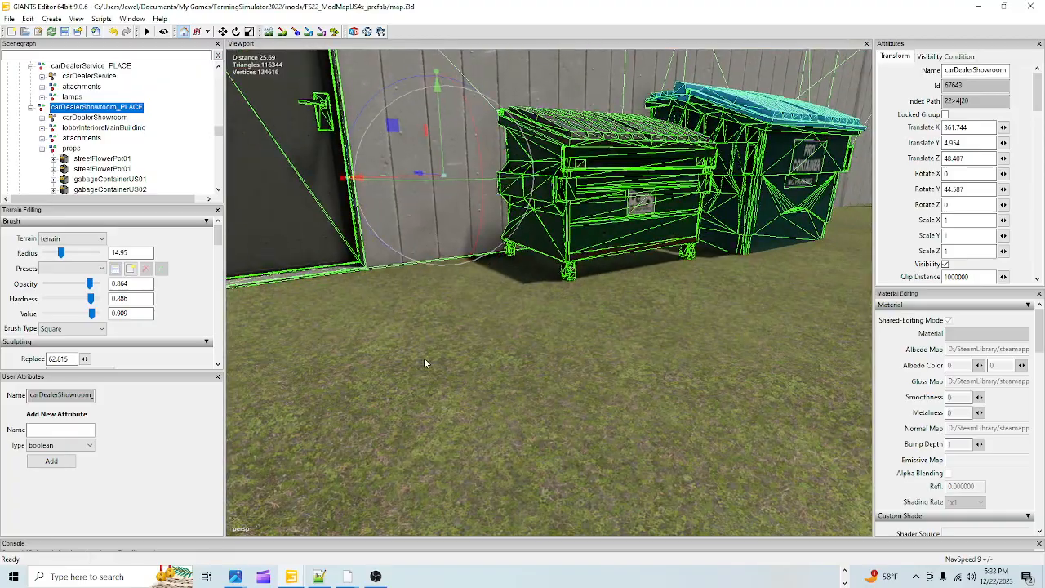
pyautogui.moveTo(439, 148); pyautogui.dragTo(441, 148)
# Inspect the showroom's concrete door sill and the interior floor and furniture at the new height
pyautogui.keyDown('alt'); pyautogui.moveTo(463, 223); pyautogui.dragTo(600, 345); pyautogui.keyUp('alt')
pyautogui.keyDown('alt'); pyautogui.moveTo(537, 326); pyautogui.dragTo(634, 356); pyautogui.keyUp('alt')
pyautogui.scroll(3, 540, 388)
pyautogui.keyDown('alt'); pyautogui.moveTo(544, 374); pyautogui.dragTo(507, 391); pyautogui.keyUp('alt')
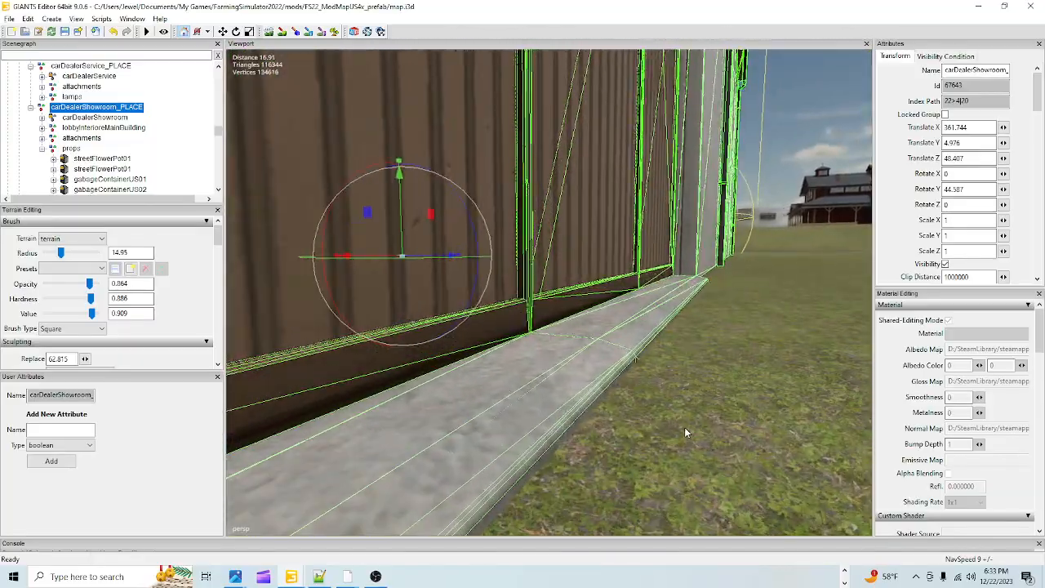
pyautogui.keyDown('alt'); pyautogui.moveTo(618, 417); pyautogui.dragTo(495, 464); pyautogui.keyUp('alt')
pyautogui.scroll(6, 500, 439)
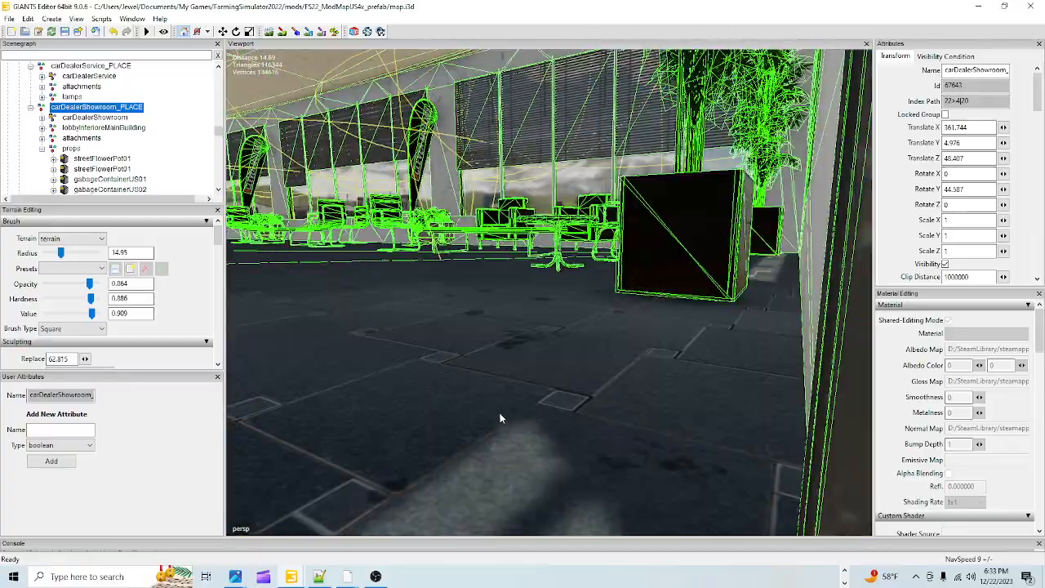
pyautogui.keyDown('alt'); pyautogui.moveTo(499, 414); pyautogui.dragTo(520, 215); pyautogui.keyUp('alt')
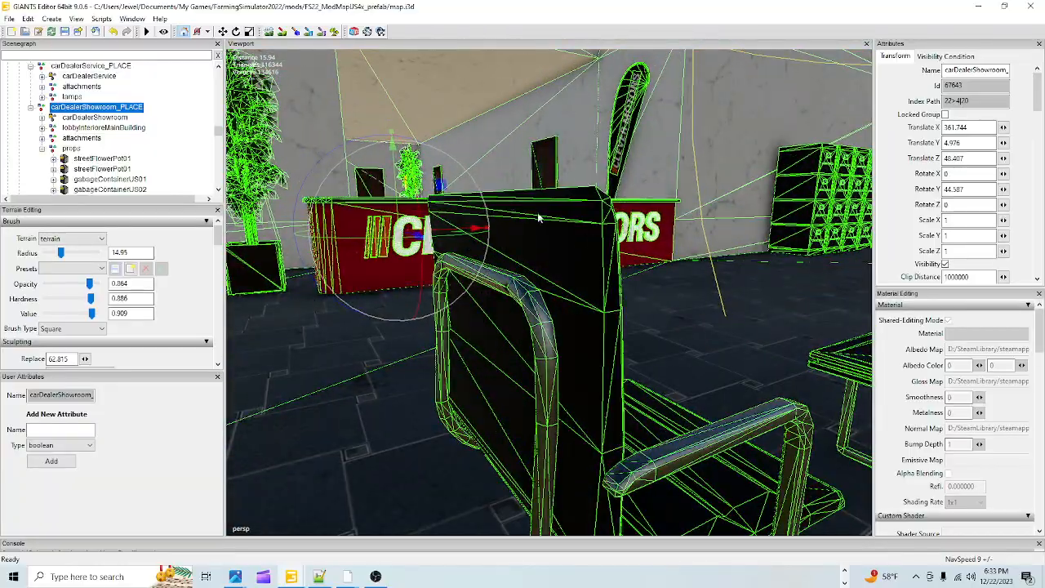
# Frame the whole showroom and review its exterior against the surrounding grass and road
pyautogui.press('f')
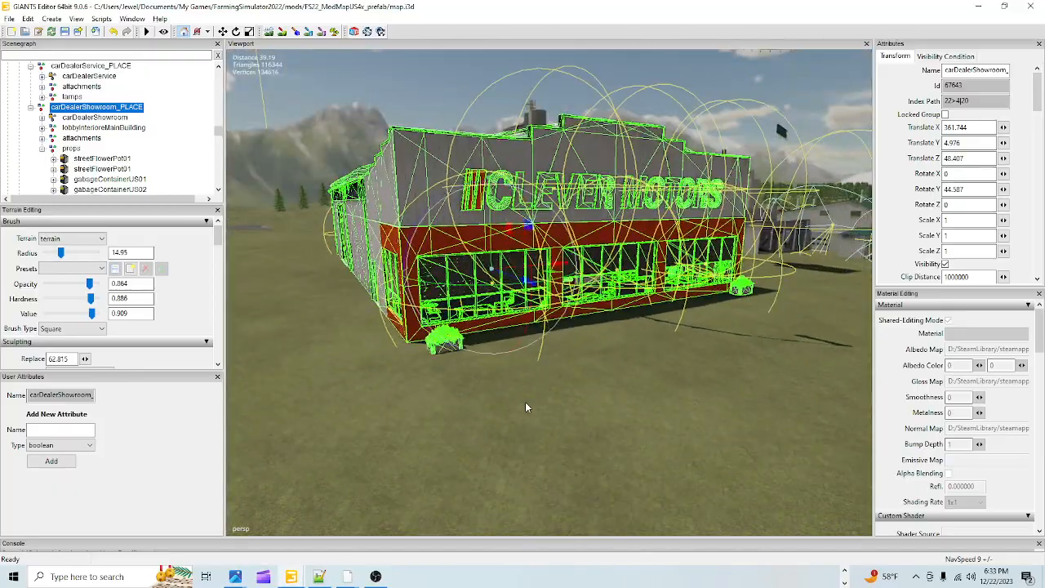
pyautogui.keyDown('alt'); pyautogui.moveTo(548, 413); pyautogui.dragTo(707, 409); pyautogui.keyUp('alt')
pyautogui.keyDown('alt'); pyautogui.moveTo(465, 398); pyautogui.dragTo(318, 343); pyautogui.keyUp('alt')
pyautogui.keyDown('alt'); pyautogui.moveTo(427, 360); pyautogui.dragTo(351, 333); pyautogui.keyUp('alt')
pyautogui.scroll(3, 589, 368)
pyautogui.keyDown('alt'); pyautogui.moveTo(603, 347); pyautogui.dragTo(556, 375); pyautogui.keyUp('alt')
pyautogui.scroll(-4, 589, 383)
pyautogui.keyDown('alt'); pyautogui.moveTo(692, 304); pyautogui.dragTo(735, 264); pyautogui.keyUp('alt')
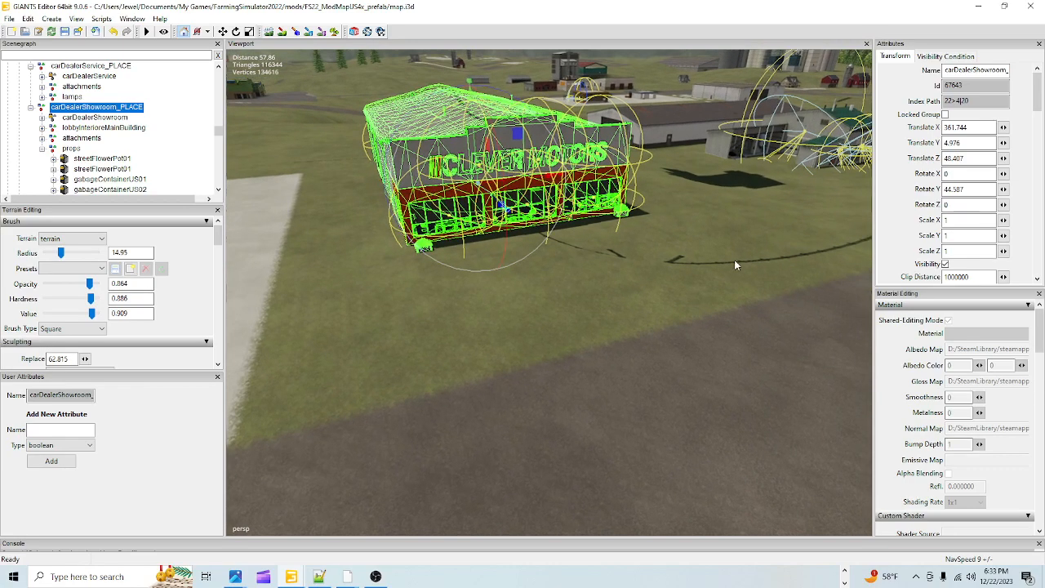
pyautogui.click(269, 32)
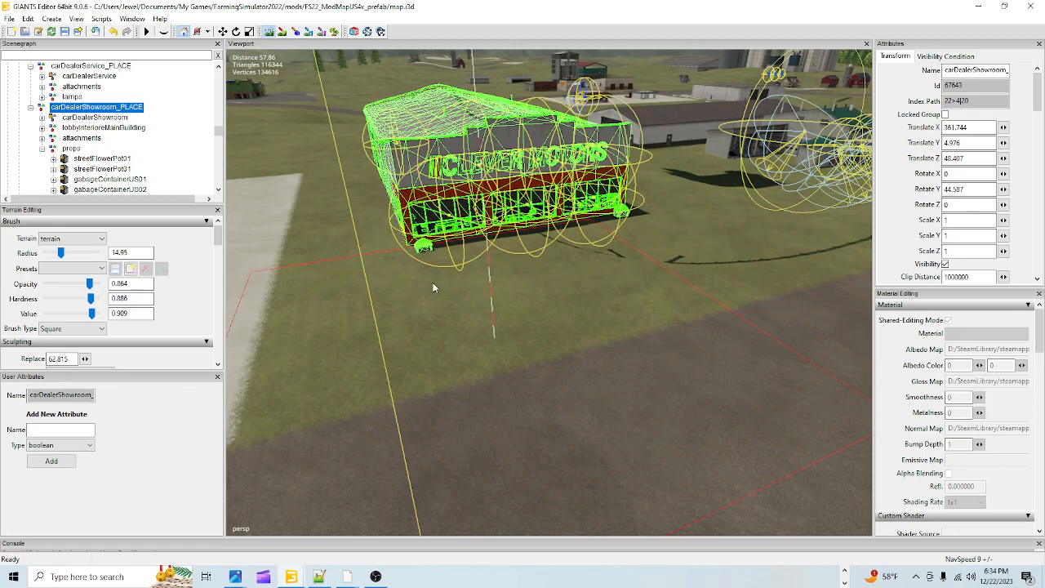
pyautogui.click(270, 35)
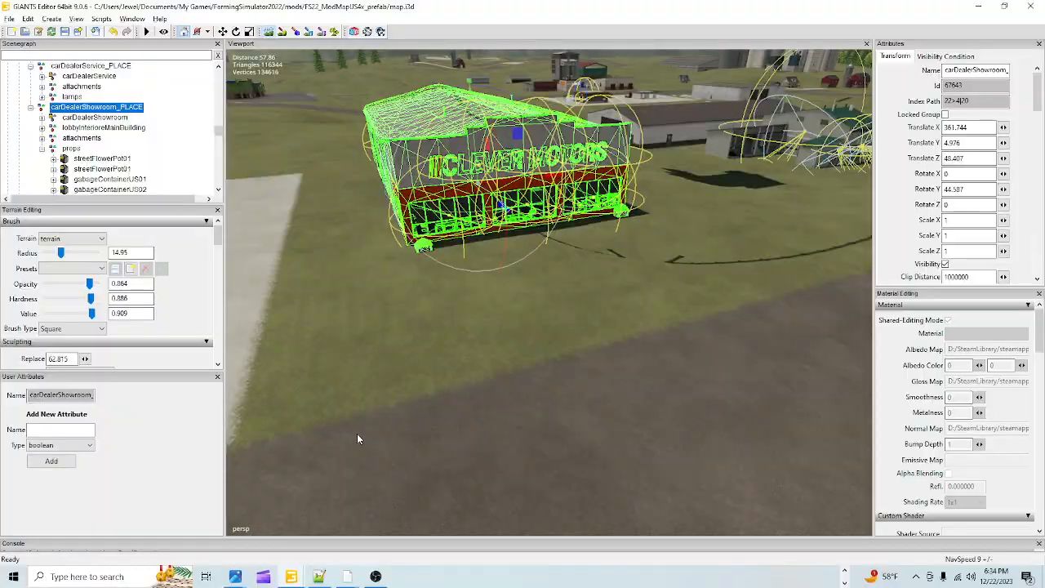
# Raise the street flower pot at the showroom's front corner out of the ground, to local Y 0.517
pyautogui.scroll(5, 525, 420)
pyautogui.keyDown('alt'); pyautogui.moveTo(525, 420); pyautogui.dragTo(395, 249); pyautogui.keyUp('alt')
pyautogui.scroll(3, 483, 459)
pyautogui.keyDown('alt'); pyautogui.moveTo(483, 460); pyautogui.dragTo(544, 328); pyautogui.keyUp('alt')
pyautogui.scroll(-4, 600, 405)
pyautogui.scroll(2, 556, 398)
pyautogui.scroll(2, 578, 377)
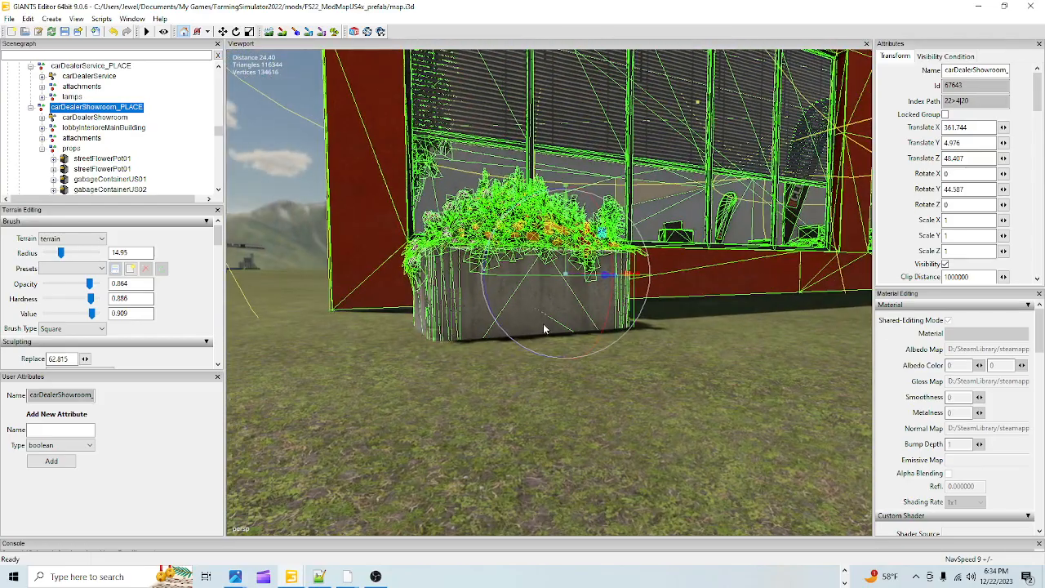
pyautogui.click(542, 320)
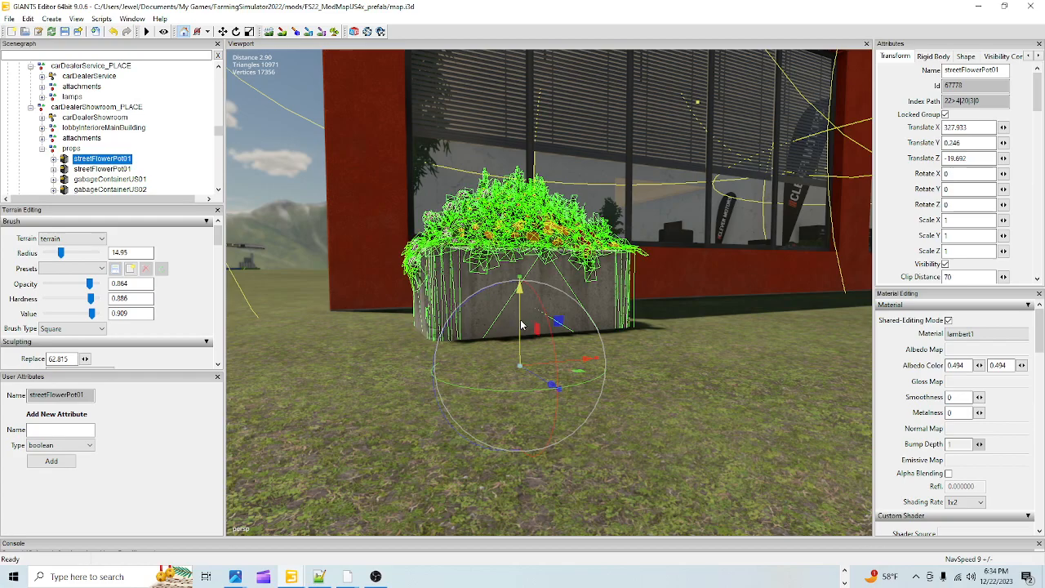
pyautogui.moveTo(522, 325); pyautogui.dragTo(483, 282)
# Compare the raised flower pot's height above ground with the flower pots on the concrete lot
pyautogui.keyDown('alt'); pyautogui.moveTo(468, 372); pyautogui.dragTo(502, 365); pyautogui.keyUp('alt')
pyautogui.scroll(3, 455, 373)
pyautogui.scroll(-2, 440, 376)
pyautogui.scroll(1, 431, 351)
pyautogui.scroll(-3, 493, 373)
pyautogui.keyDown('alt'); pyautogui.moveTo(453, 405); pyautogui.dragTo(609, 375); pyautogui.keyUp('alt')
pyautogui.keyDown('alt'); pyautogui.moveTo(458, 425); pyautogui.dragTo(655, 362, button='right'); pyautogui.keyUp('alt')
pyautogui.keyDown('alt'); pyautogui.moveTo(654, 362); pyautogui.dragTo(518, 468); pyautogui.keyUp('alt')
pyautogui.scroll(5, 404, 388)
pyautogui.scroll(5, 462, 436)
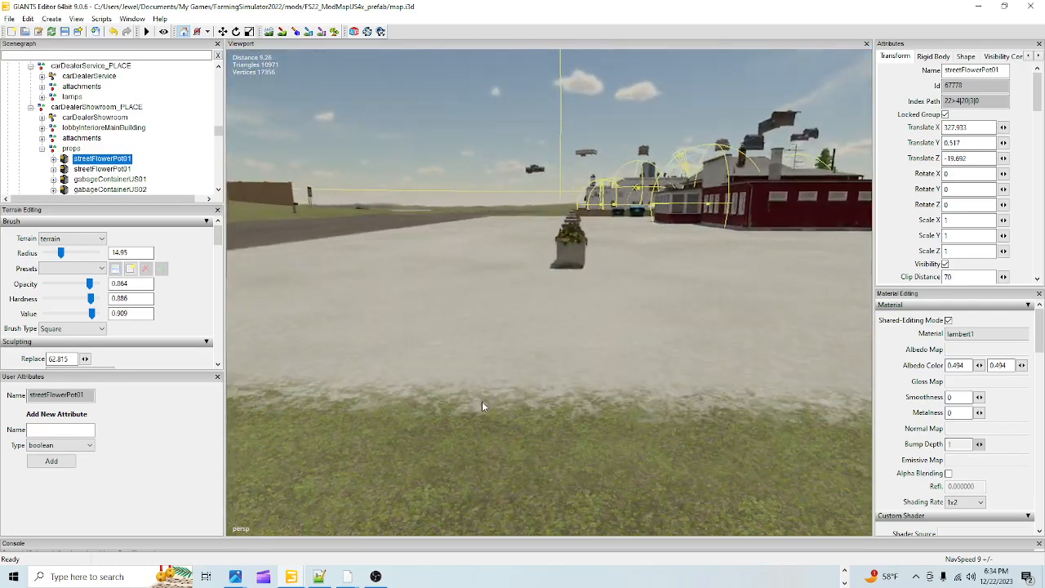
pyautogui.scroll(3, 482, 405)
pyautogui.scroll(4, 615, 414)
# Examine the front flower pot's feet at ground level and lower the pot to local Y 0.422
pyautogui.click(182, 173)
pyautogui.keyDown('alt'); pyautogui.moveTo(341, 288); pyautogui.dragTo(369, 276); pyautogui.keyUp('alt')
pyautogui.scroll(3, 364, 305)
pyautogui.scroll(2, 369, 276)
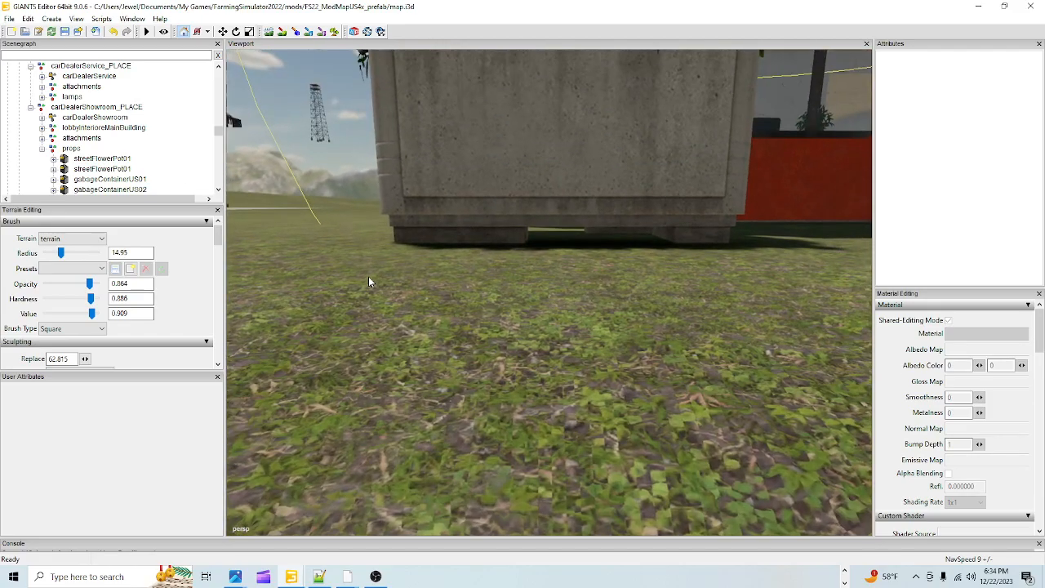
pyautogui.scroll(2, 369, 275)
pyautogui.rightClick(369, 276)
pyautogui.click(370, 275)
pyautogui.scroll(3, 357, 327)
pyautogui.scroll(-2, 359, 314)
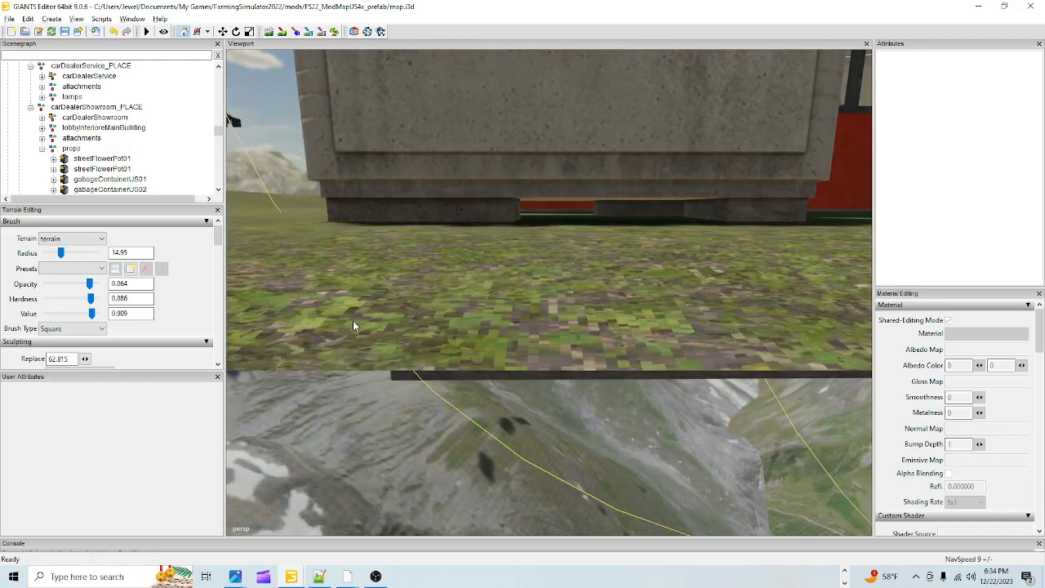
pyautogui.scroll(-2, 347, 328)
pyautogui.scroll(3, 346, 327)
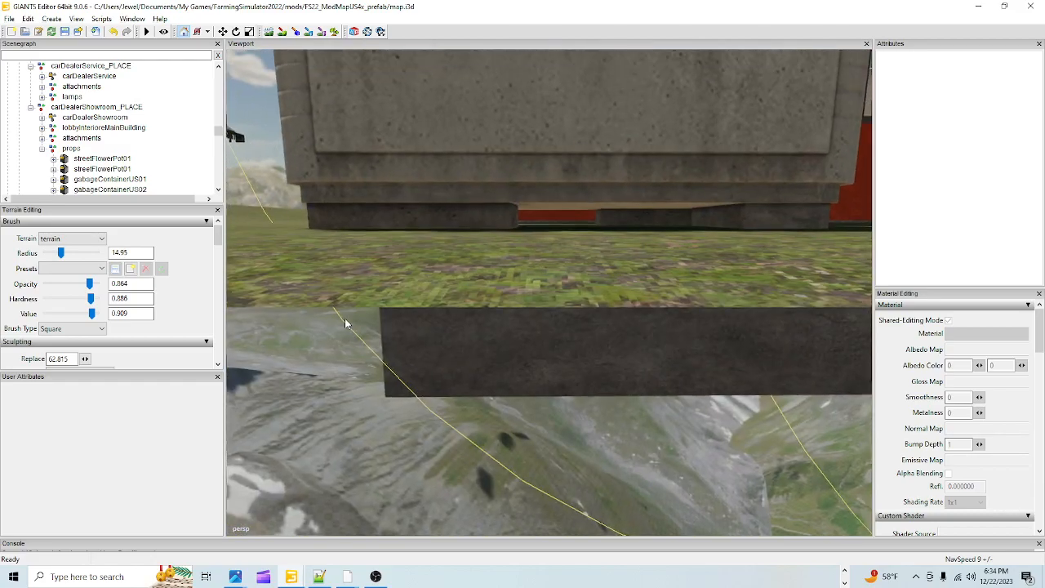
pyautogui.scroll(2, 345, 317)
pyautogui.scroll(-2, 345, 311)
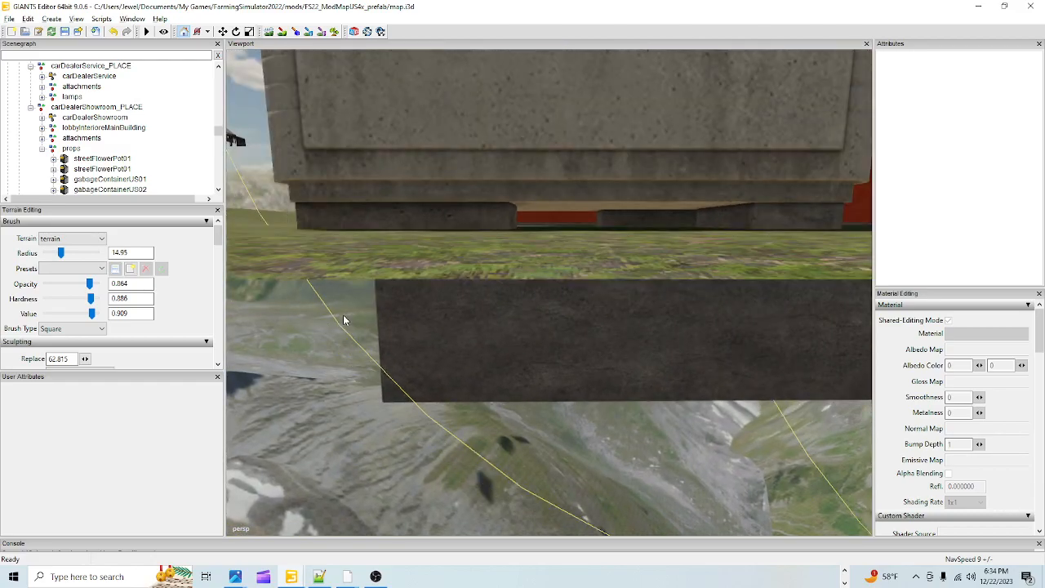
pyautogui.scroll(-3, 341, 318)
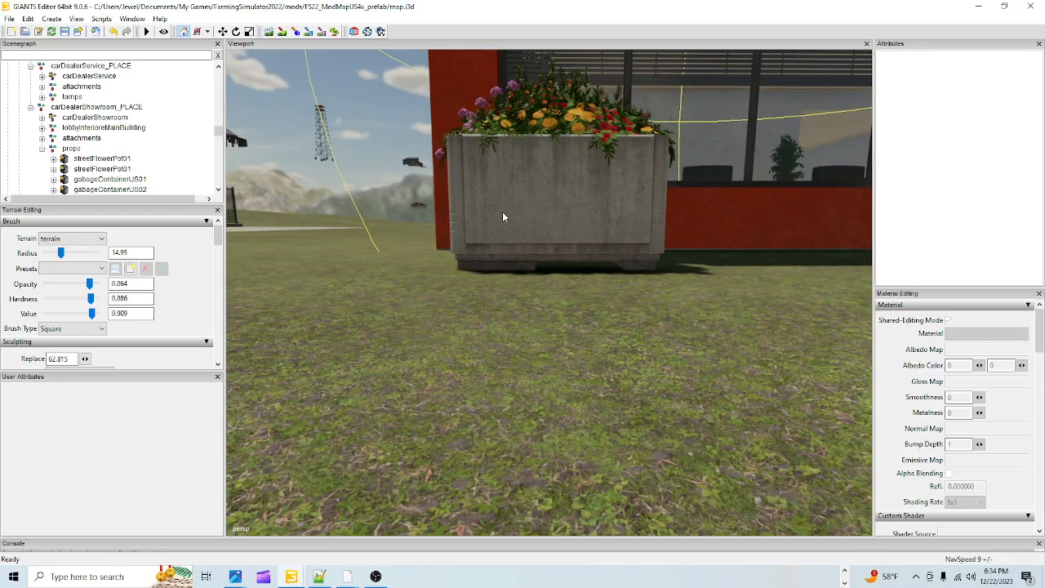
pyautogui.click(500, 217)
pyautogui.moveTo(554, 215); pyautogui.dragTo(540, 226)
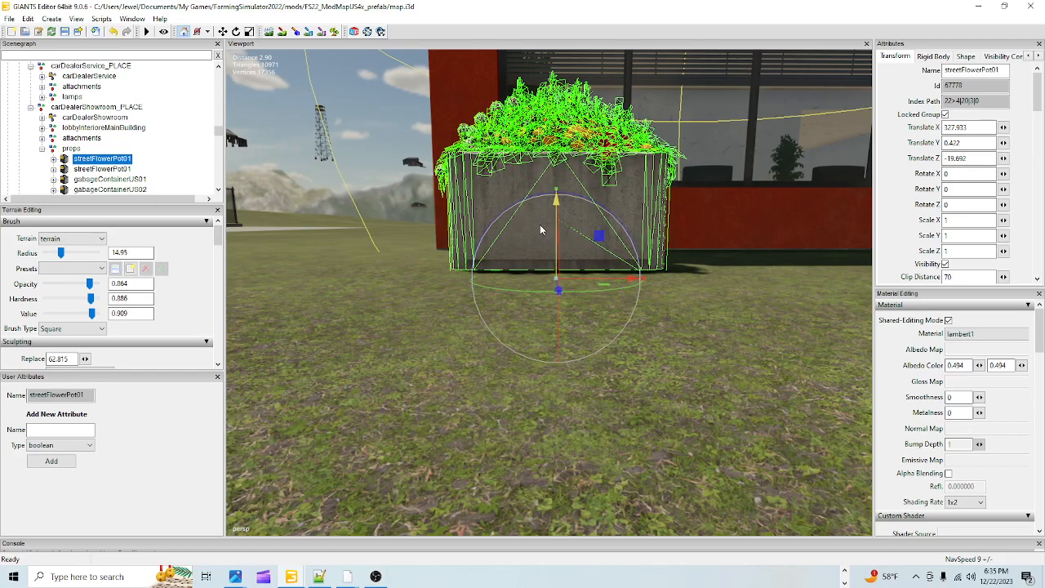
# Select the showroom building and expand its carDealerShowroom node down to the contents of LOD0
pyautogui.keyDown('alt'); pyautogui.moveTo(465, 359); pyautogui.dragTo(650, 331); pyautogui.keyUp('alt')
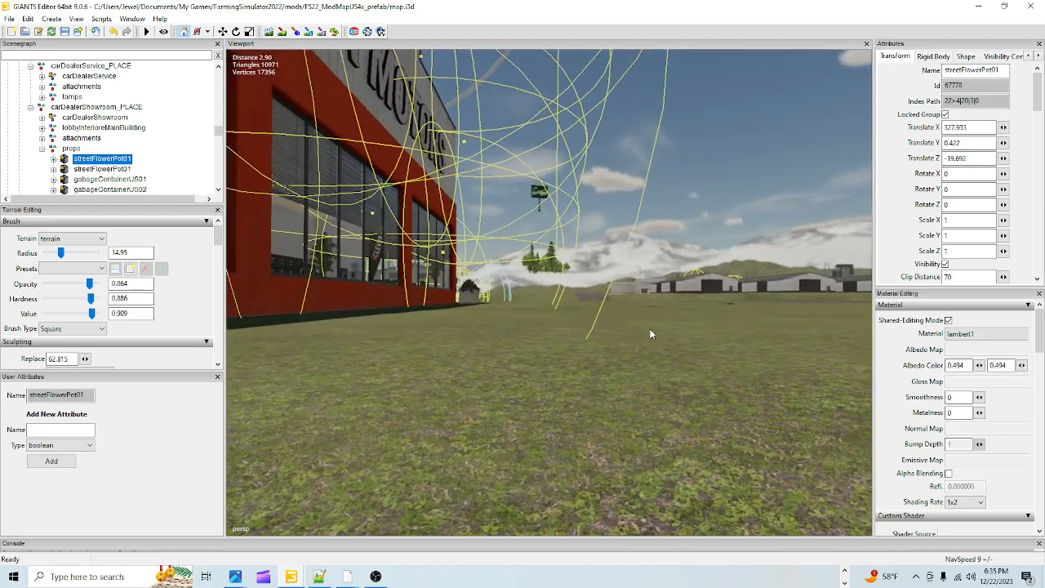
pyautogui.scroll(4, 560, 255)
pyautogui.keyDown('alt'); pyautogui.moveTo(560, 255); pyautogui.dragTo(443, 324); pyautogui.keyUp('alt')
pyautogui.scroll(-5, 475, 413)
pyautogui.click(440, 242)
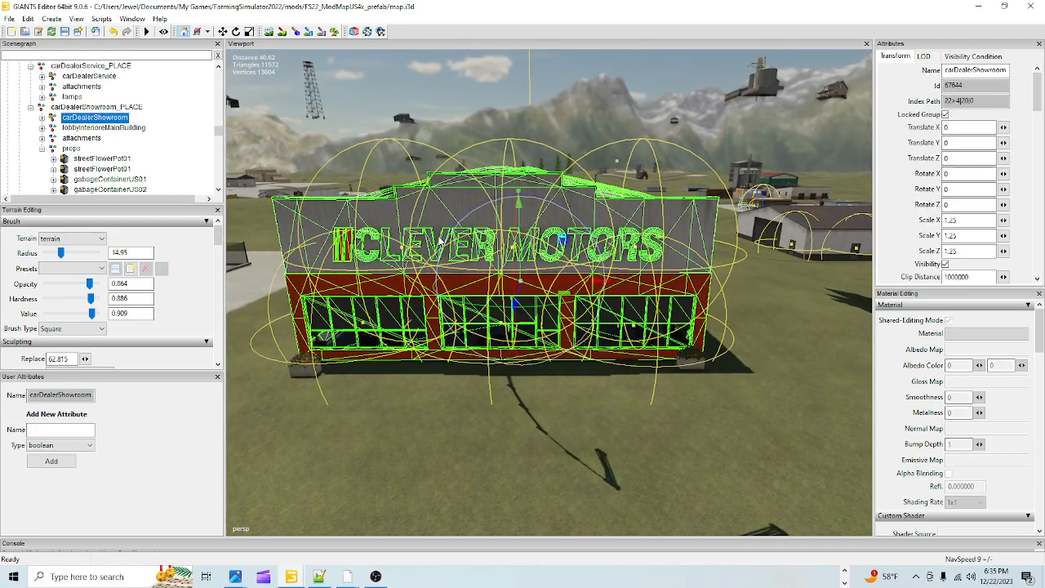
pyautogui.click(42, 117)
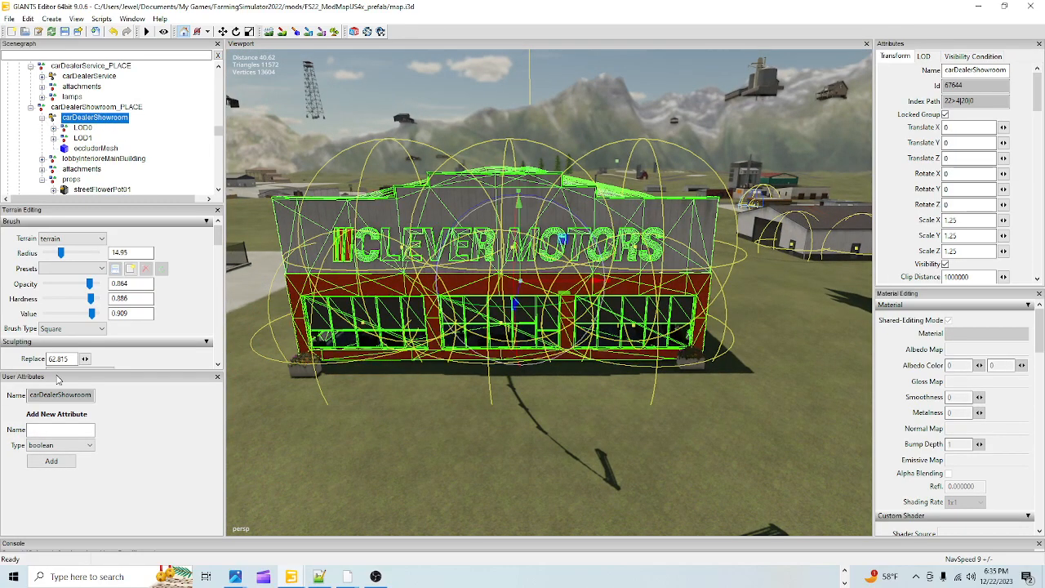
pyautogui.click(54, 131)
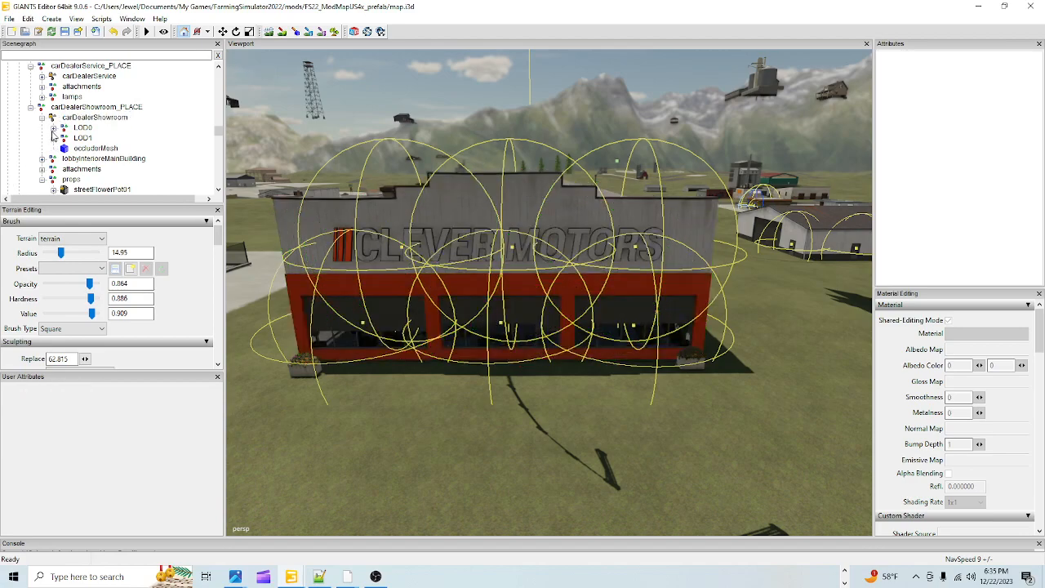
pyautogui.click(53, 128)
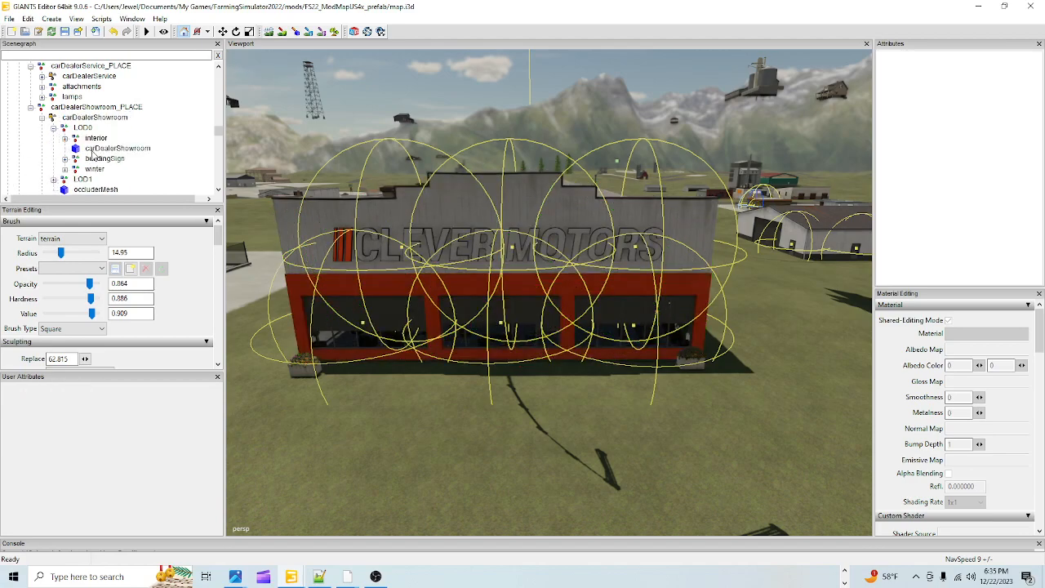
# Expand the interior group under LOD0 and select the buildingSign group holding the Clever Motors lettering
pyautogui.scroll(-1, 81, 184)
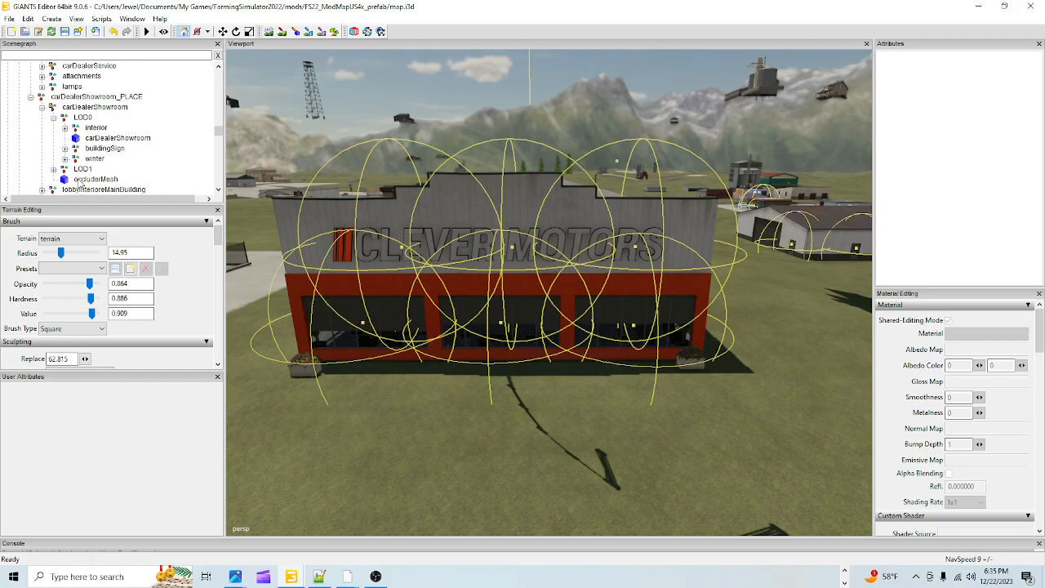
pyautogui.click(65, 129)
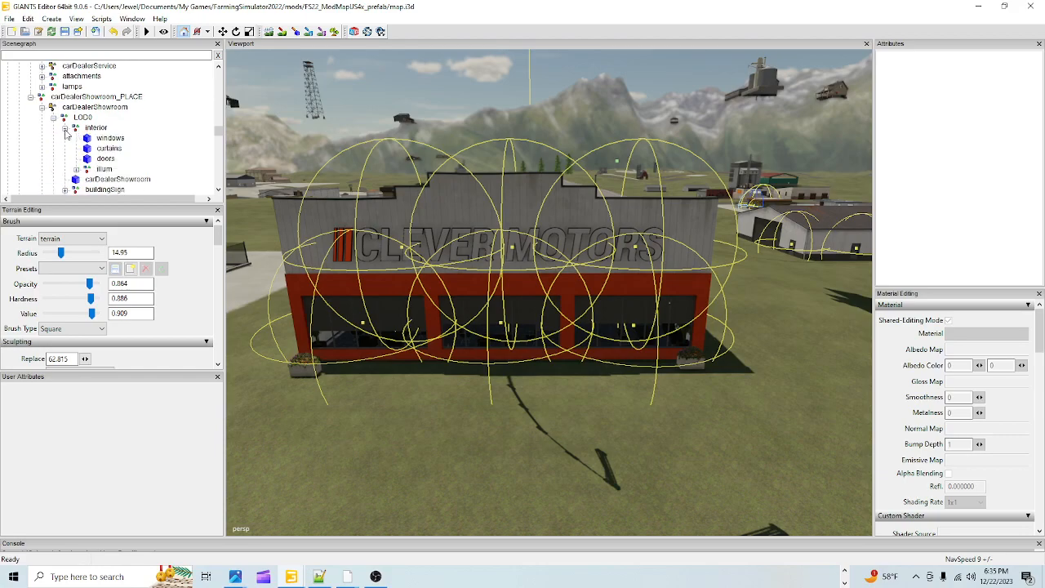
pyautogui.scroll(-3, 105, 163)
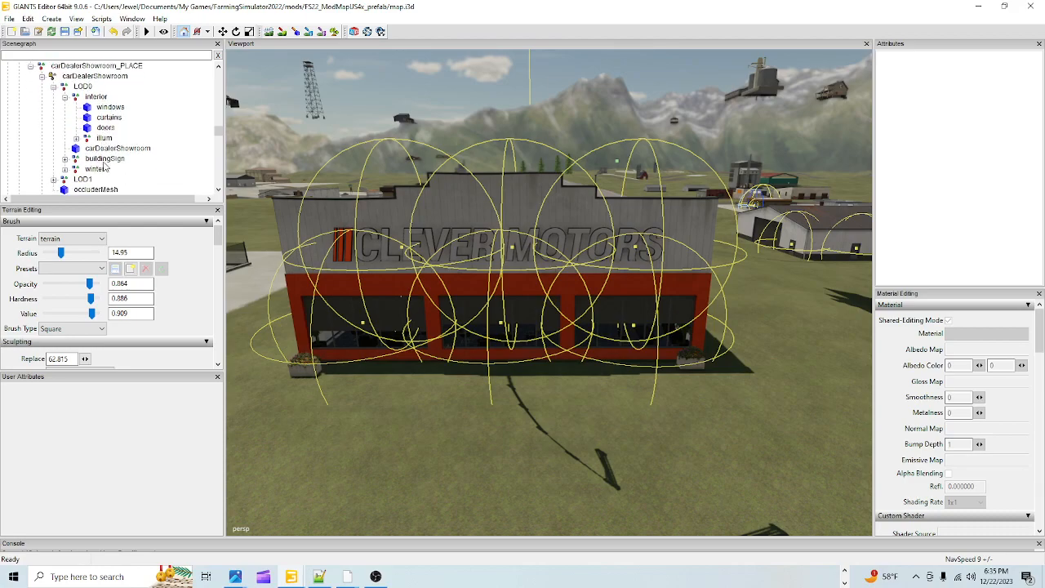
pyautogui.click(105, 159)
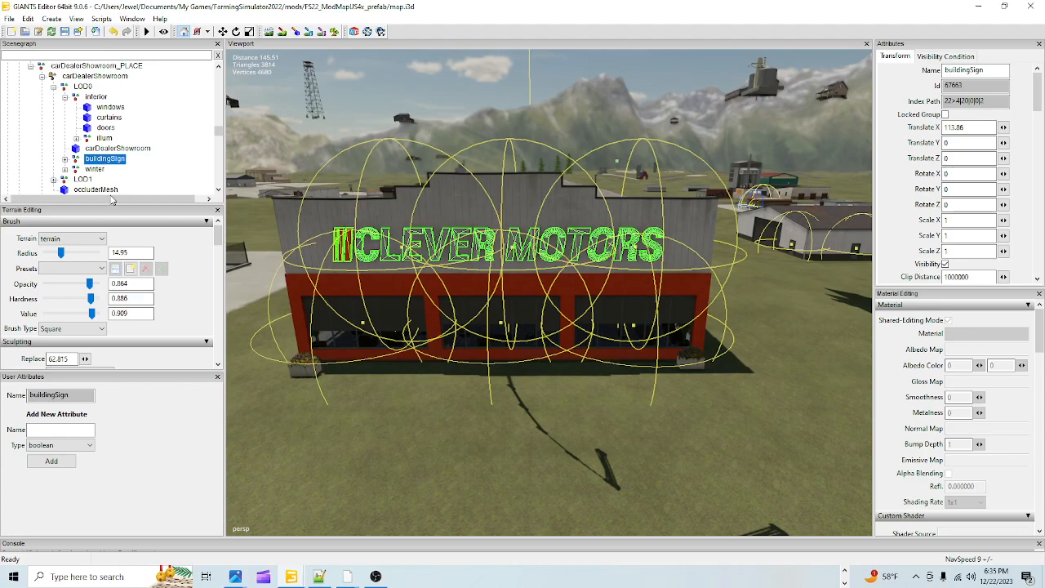
# Expand the buildingSign group and check which parts of the facade lettering its buildingSign and buildingSignOrange meshes cover
pyautogui.click(65, 159)
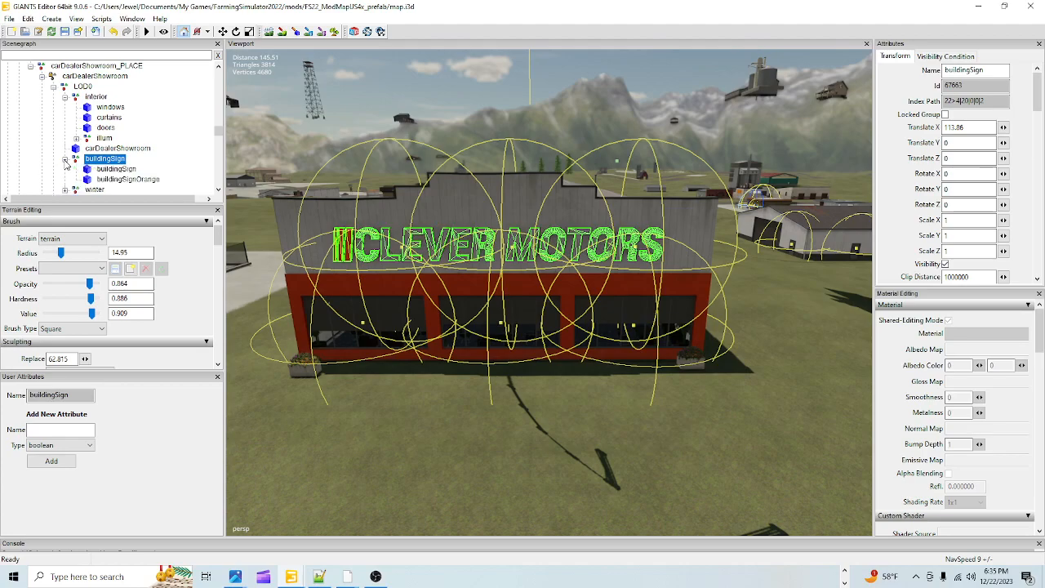
pyautogui.click(115, 169)
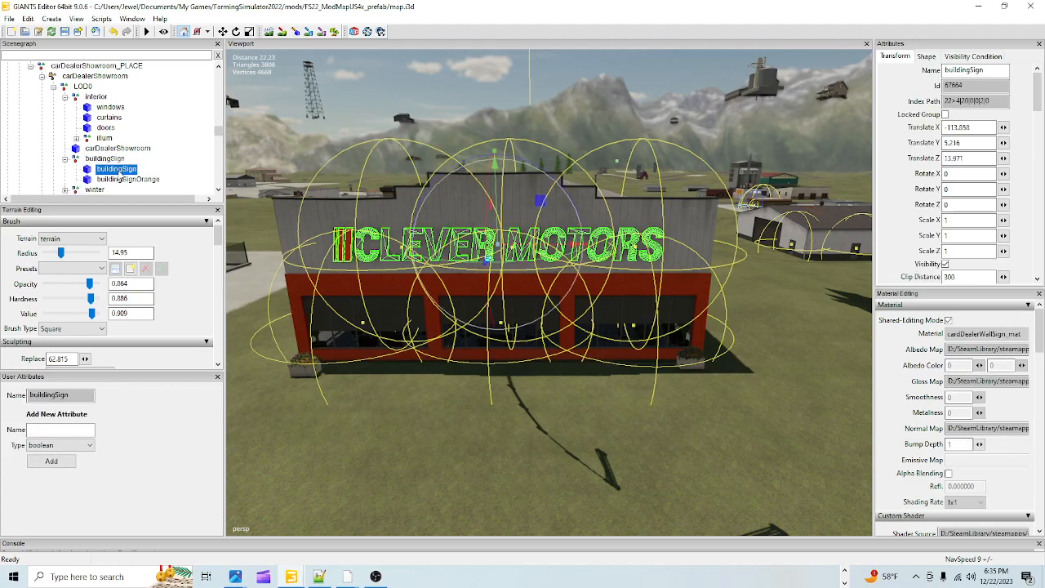
pyautogui.click(119, 180)
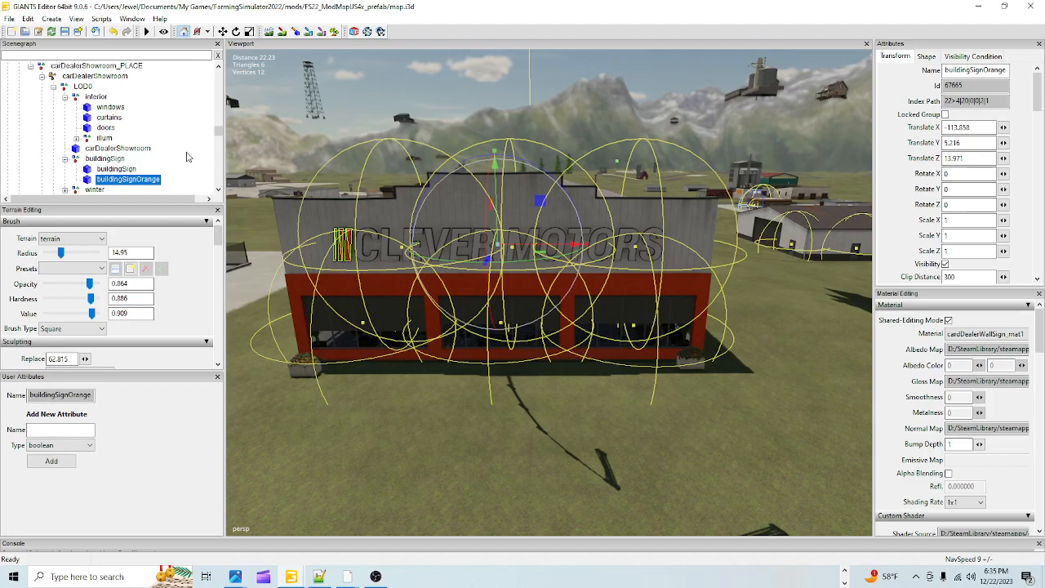
pyautogui.click(119, 170)
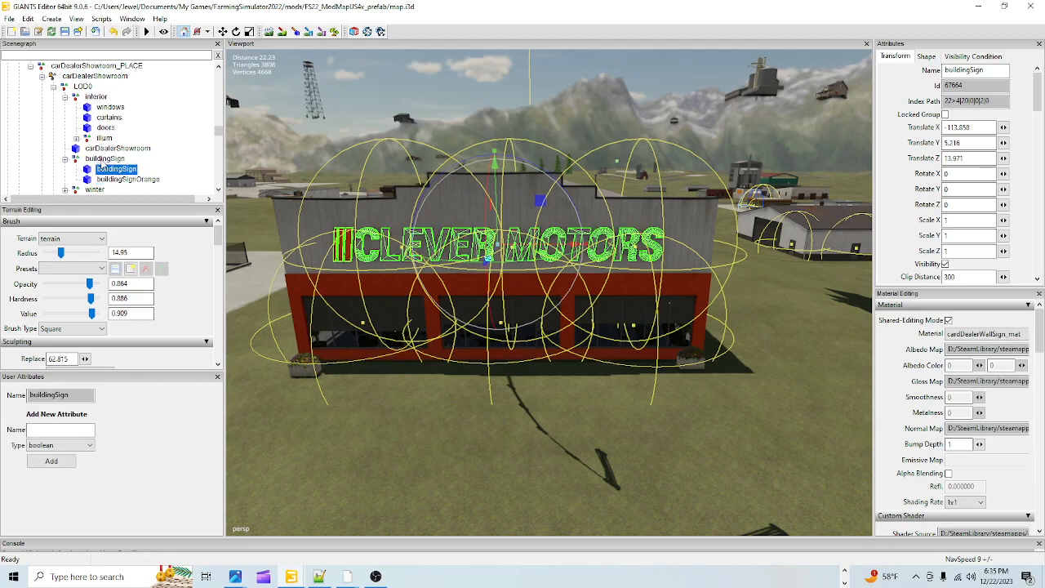
pyautogui.click(104, 159)
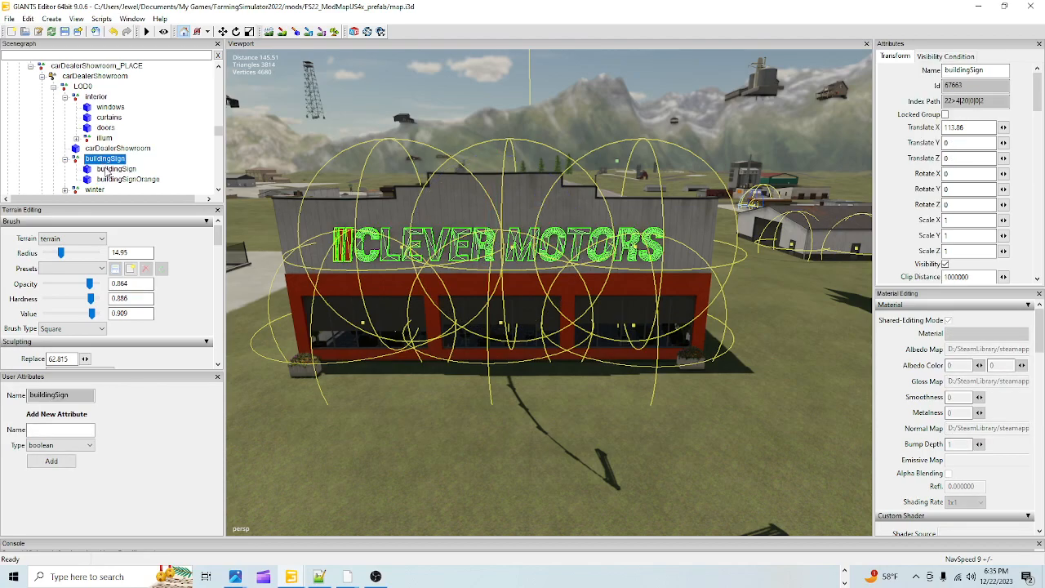
pyautogui.click(109, 169)
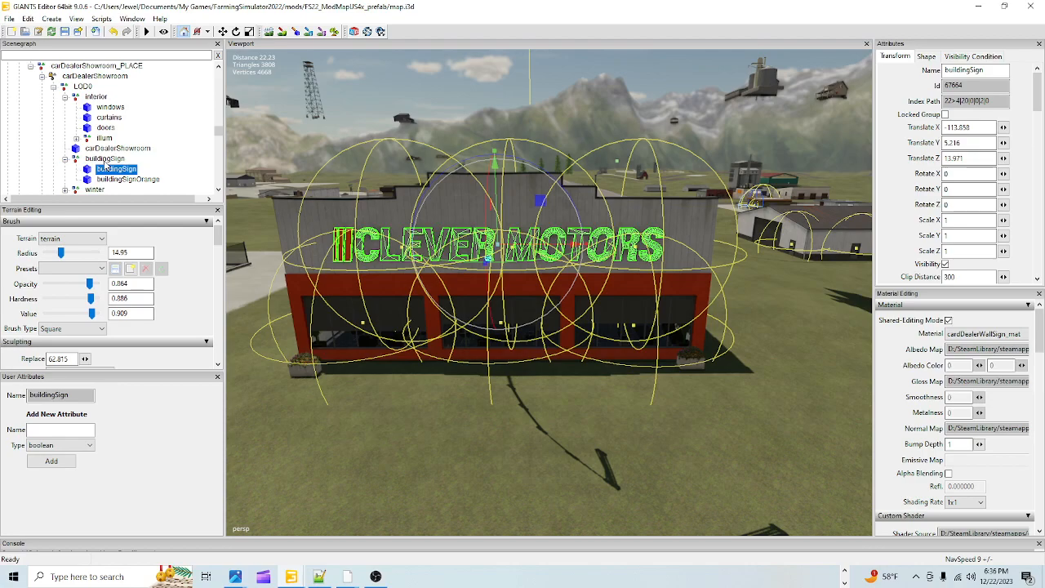
# Delete the whole buildingSign group under LOD0 to remove the Clever Motors lettering from the showroom facade
pyautogui.click(104, 159)
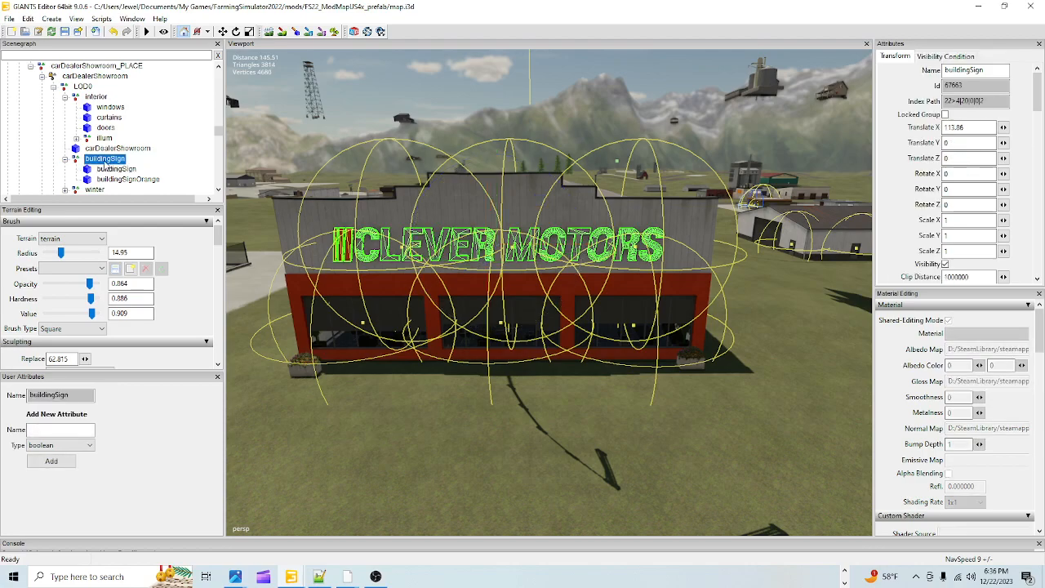
pyautogui.click(115, 148)
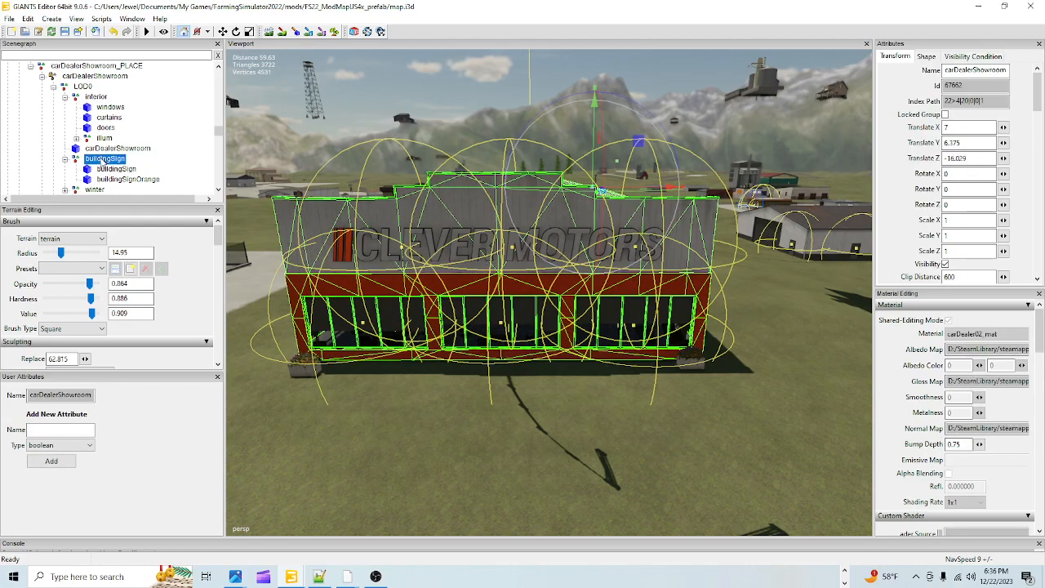
pyautogui.click(105, 159)
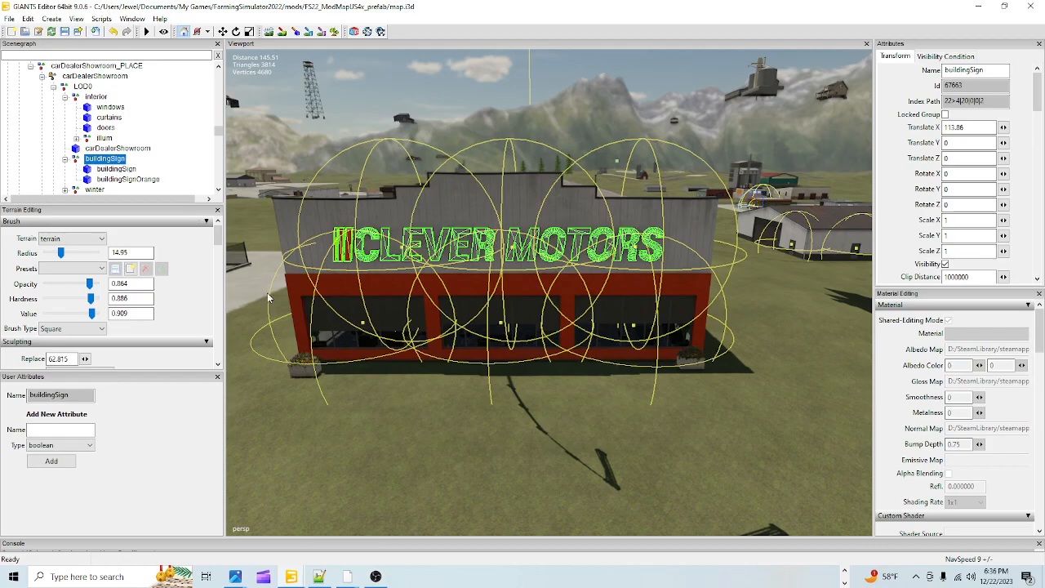
pyautogui.press('Delete')
# Go inside the showroom and examine the Clever Motors lettering on the red reception desk
pyautogui.keyDown('alt'); pyautogui.moveTo(490, 363); pyautogui.dragTo(477, 384); pyautogui.keyUp('alt')
pyautogui.keyDown('alt'); pyautogui.moveTo(483, 378); pyautogui.dragTo(460, 377); pyautogui.keyUp('alt')
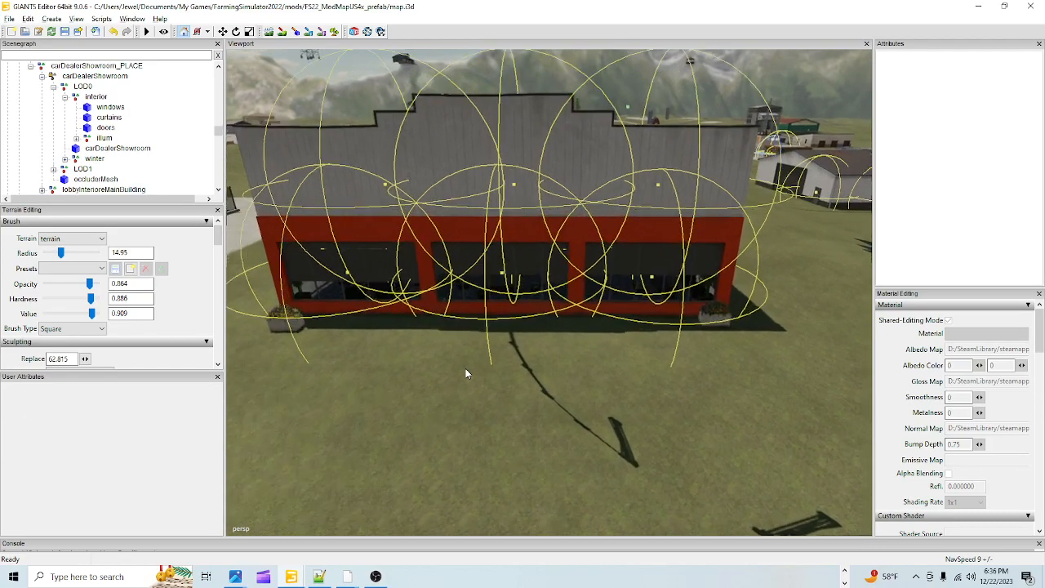
pyautogui.scroll(5, 539, 247)
pyautogui.keyDown('alt'); pyautogui.moveTo(539, 247); pyautogui.dragTo(453, 328); pyautogui.keyUp('alt')
pyautogui.scroll(4, 532, 319)
pyautogui.scroll(4, 532, 325)
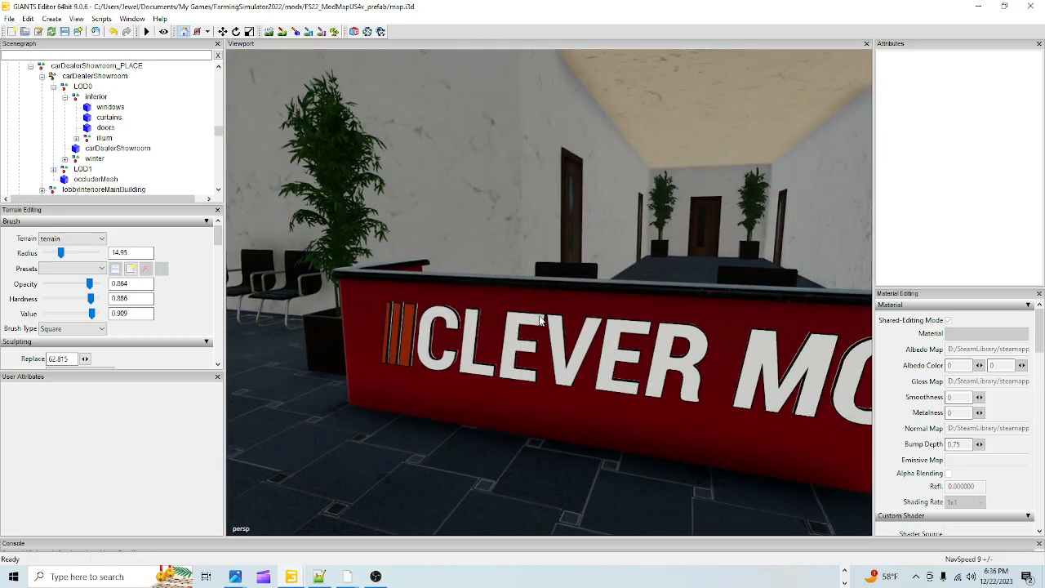
pyautogui.click(549, 280)
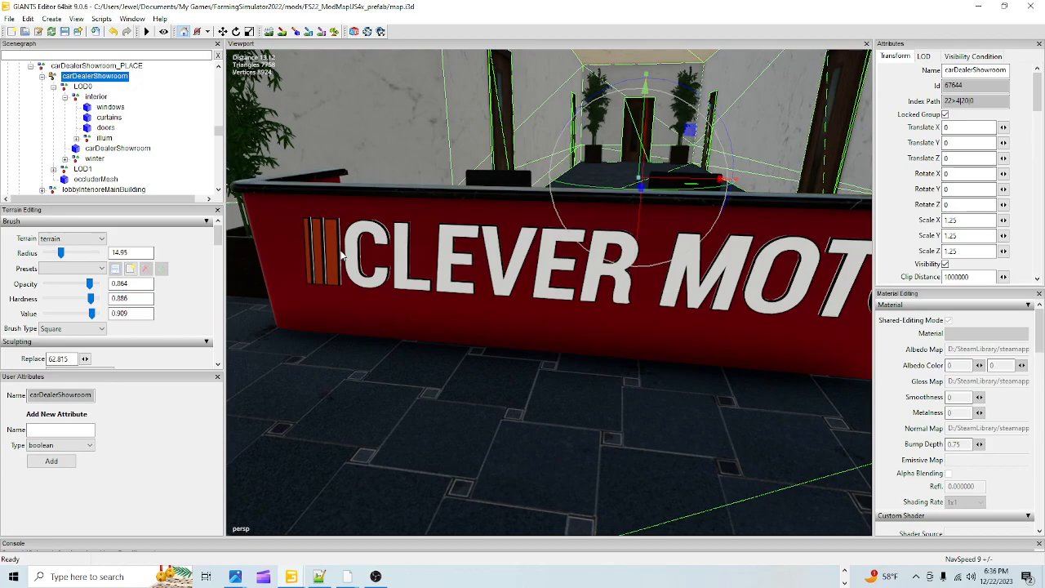
pyautogui.keyDown('alt'); pyautogui.moveTo(447, 368); pyautogui.dragTo(447, 318); pyautogui.keyUp('alt')
pyautogui.scroll(4, 563, 382)
pyautogui.scroll(-3, 332, 353)
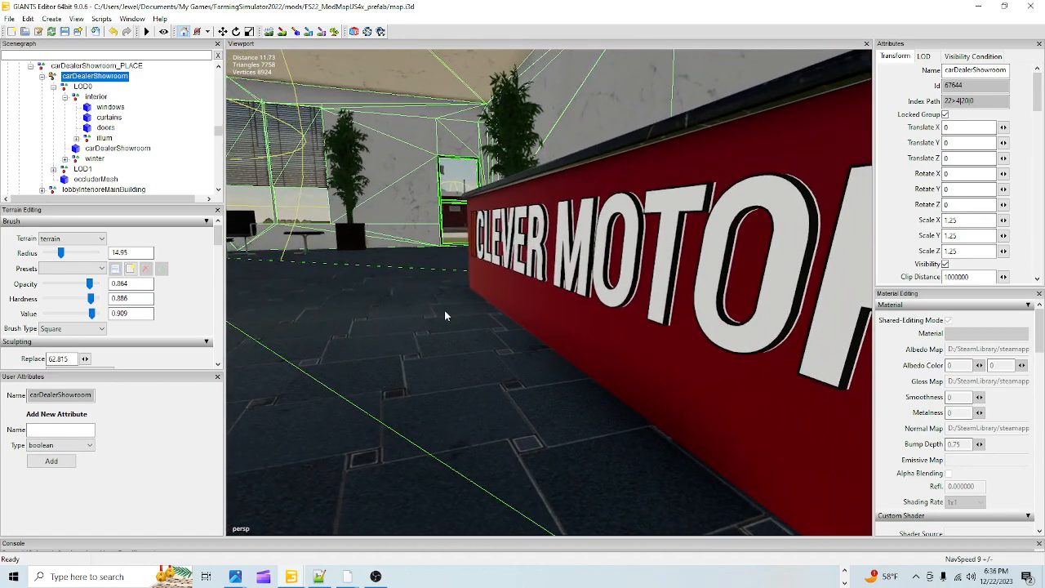
# Expand the showroom's winter and LOD1 groups down to the interiorDay_LOD mesh and check whether it holds the desk lettering
pyautogui.click(65, 159)
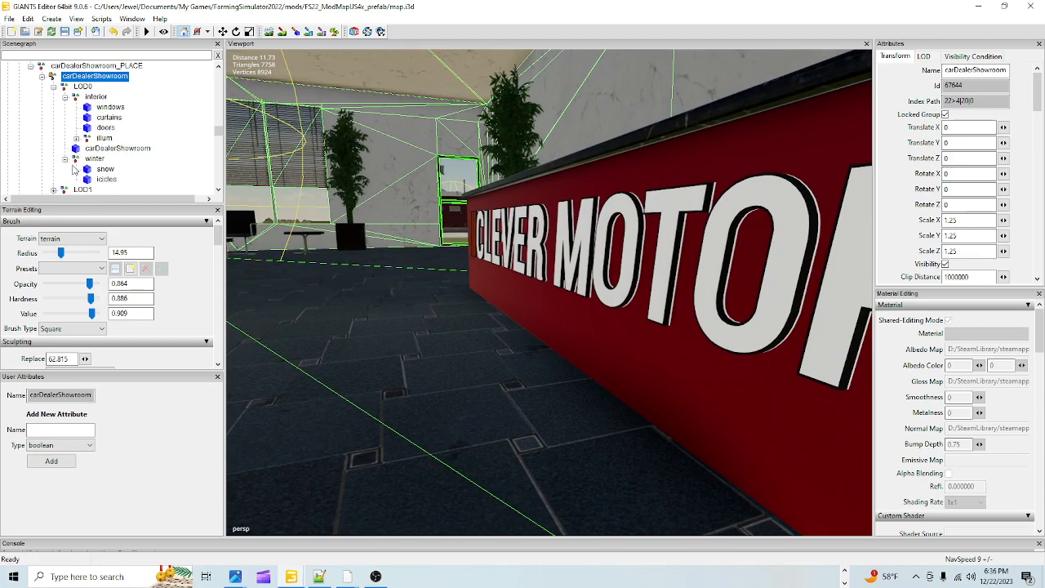
pyautogui.scroll(-2, 74, 168)
pyautogui.click(54, 138)
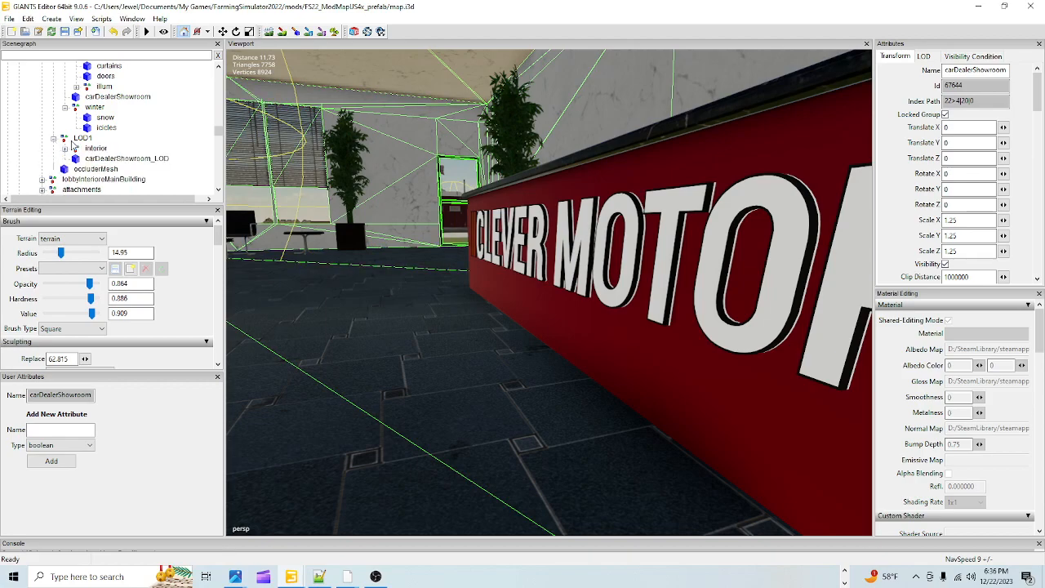
pyautogui.click(66, 149)
pyautogui.scroll(-1, 122, 169)
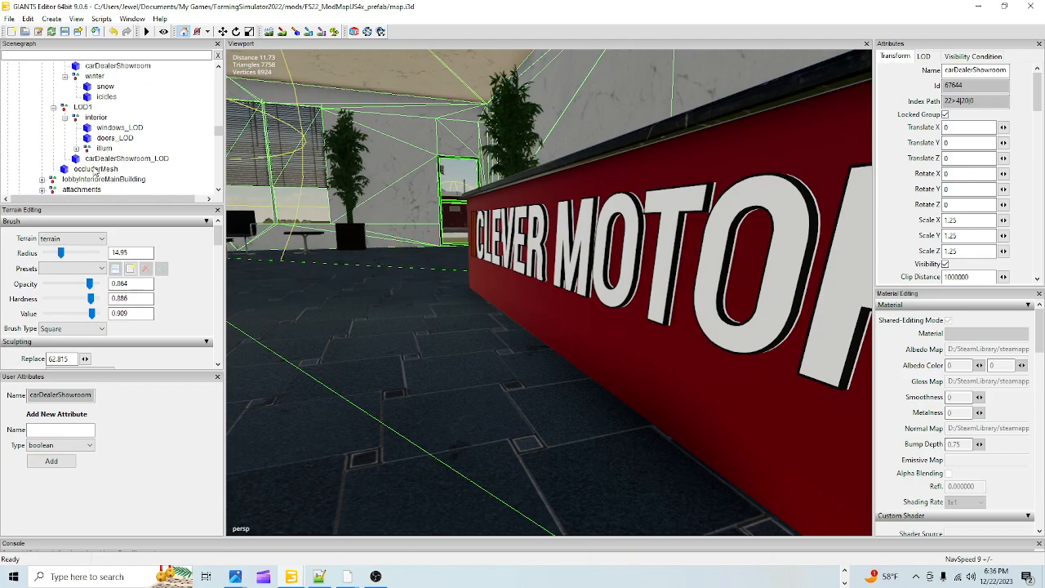
pyautogui.click(76, 148)
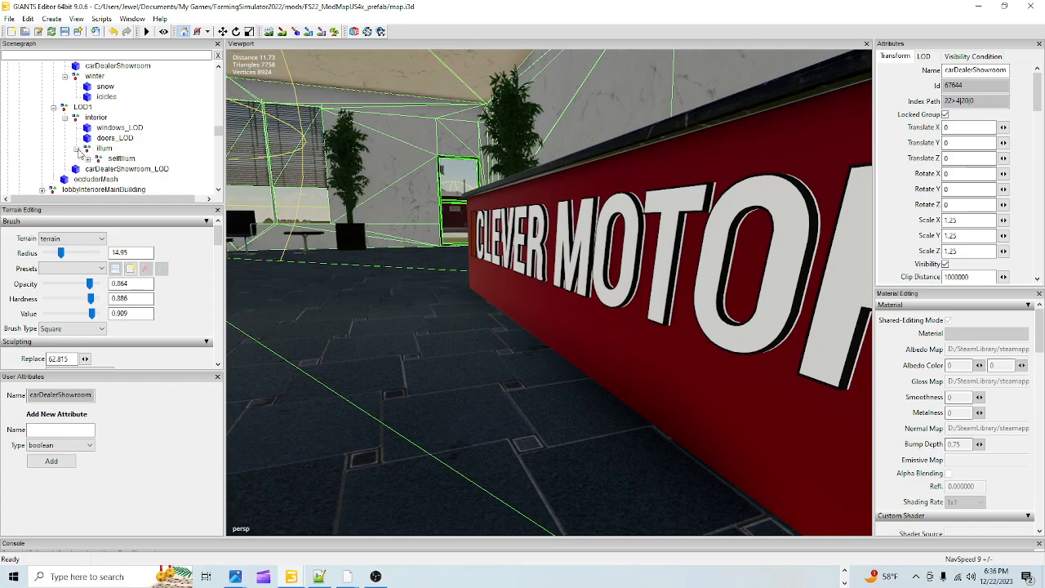
pyautogui.scroll(-1, 80, 152)
pyautogui.scroll(1, 69, 181)
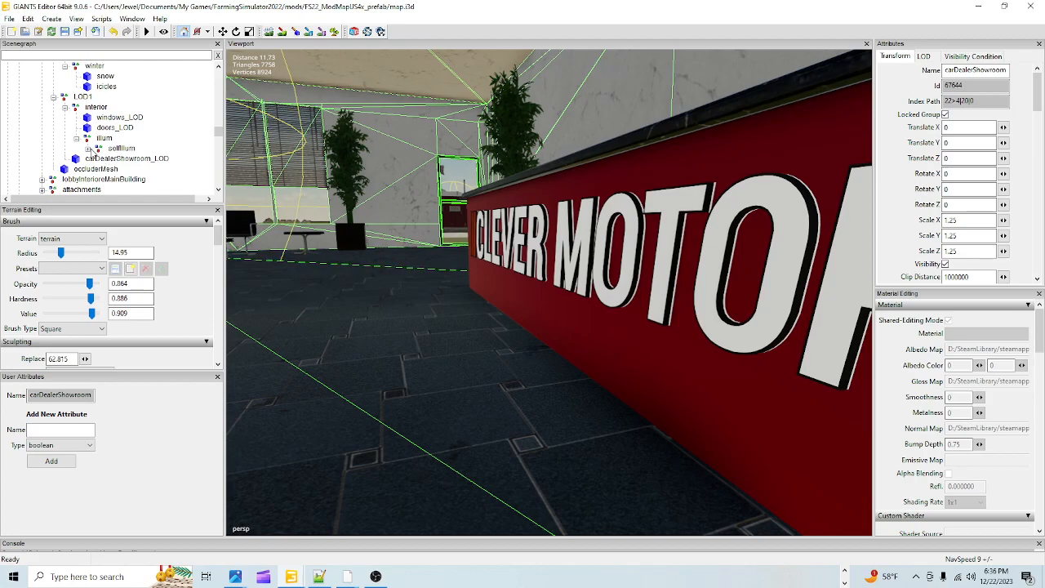
pyautogui.click(90, 149)
pyautogui.click(134, 158)
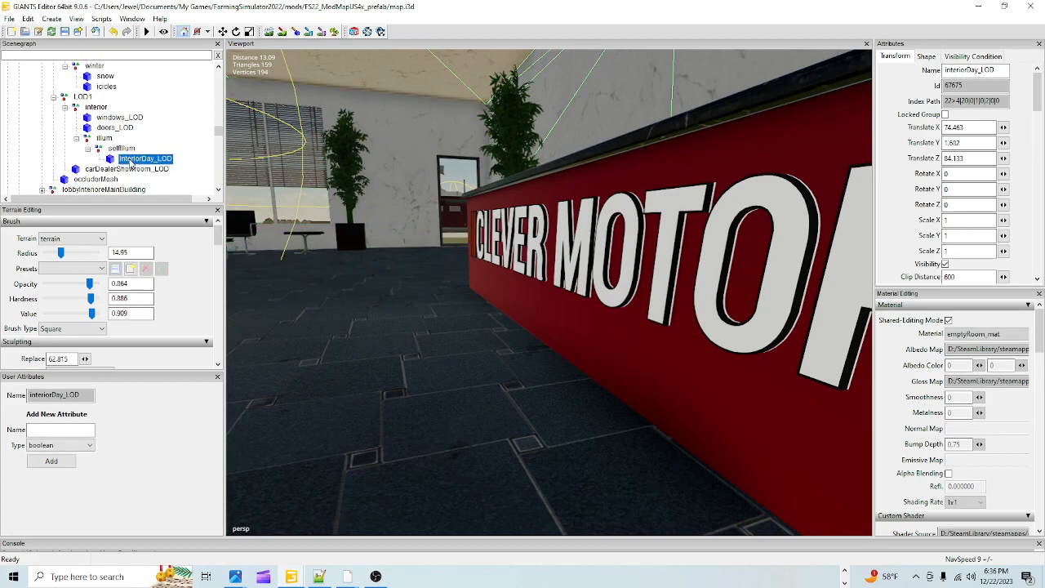
# Check the remaining LOD1 interior nodes and the winter group's snow and icicles for the desk lettering
pyautogui.click(121, 149)
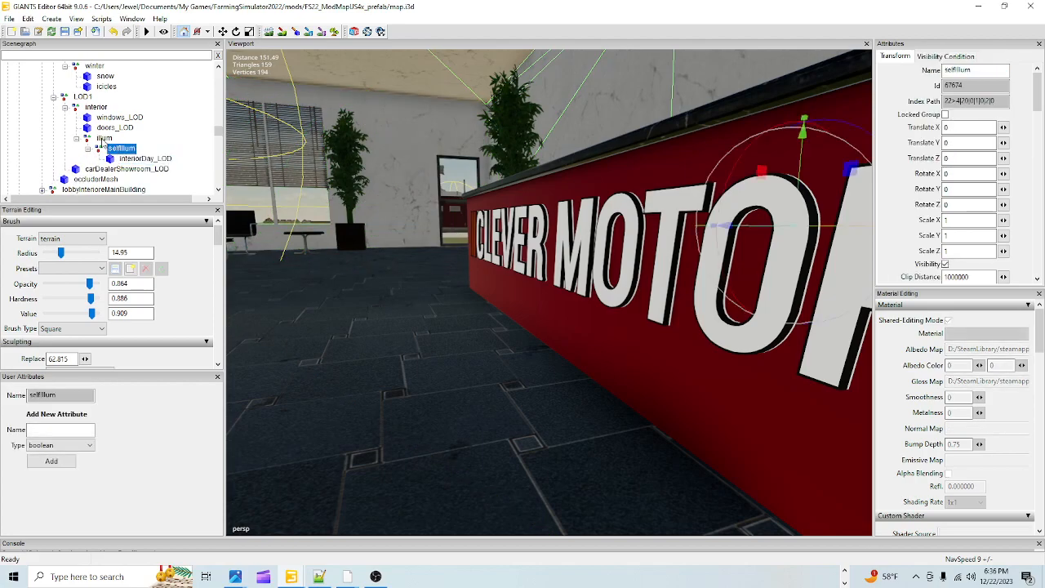
pyautogui.click(103, 138)
pyautogui.click(115, 118)
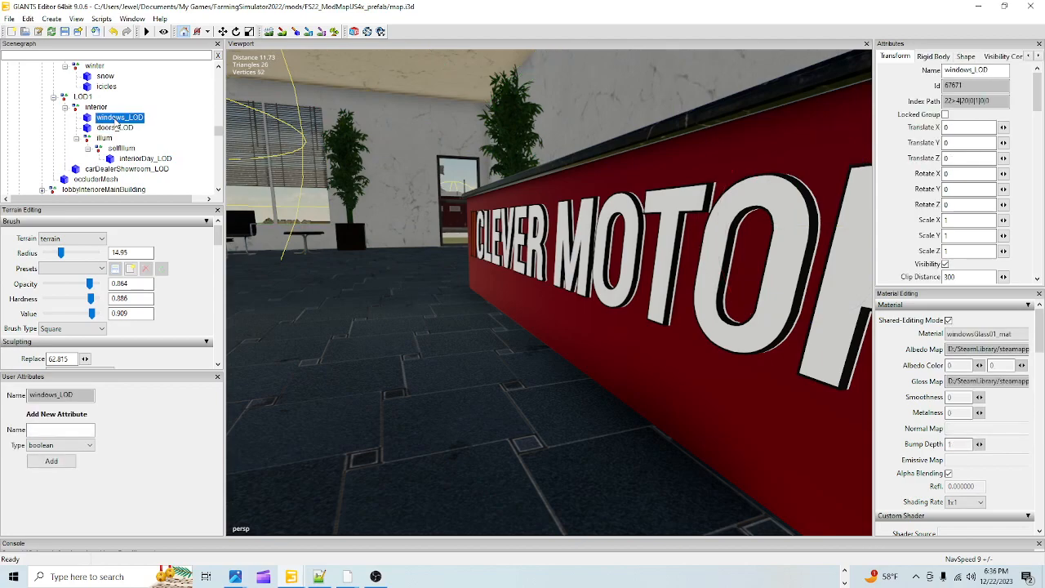
pyautogui.click(96, 108)
pyautogui.click(81, 97)
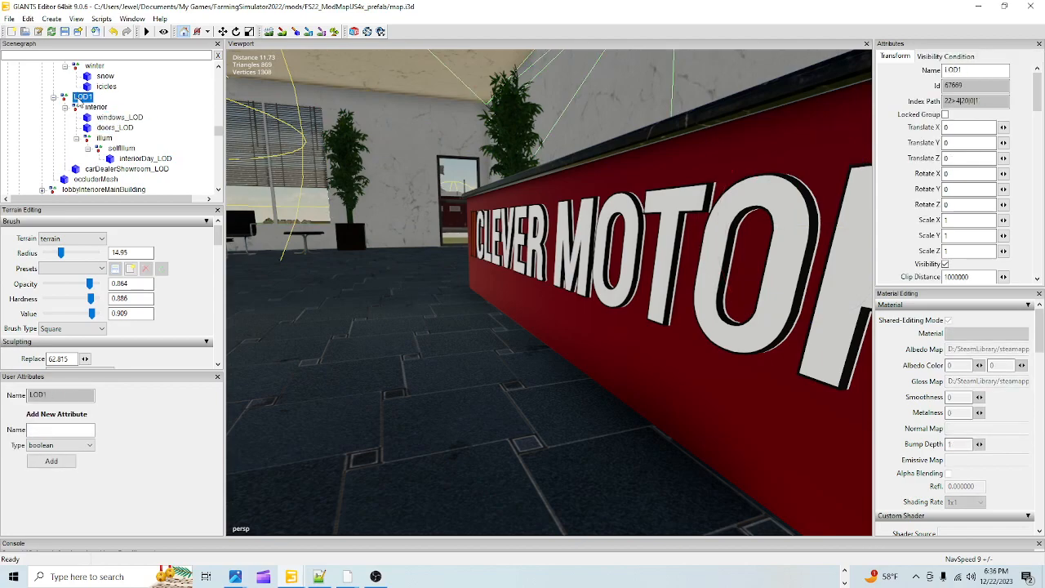
pyautogui.click(100, 87)
pyautogui.click(103, 76)
pyautogui.click(95, 66)
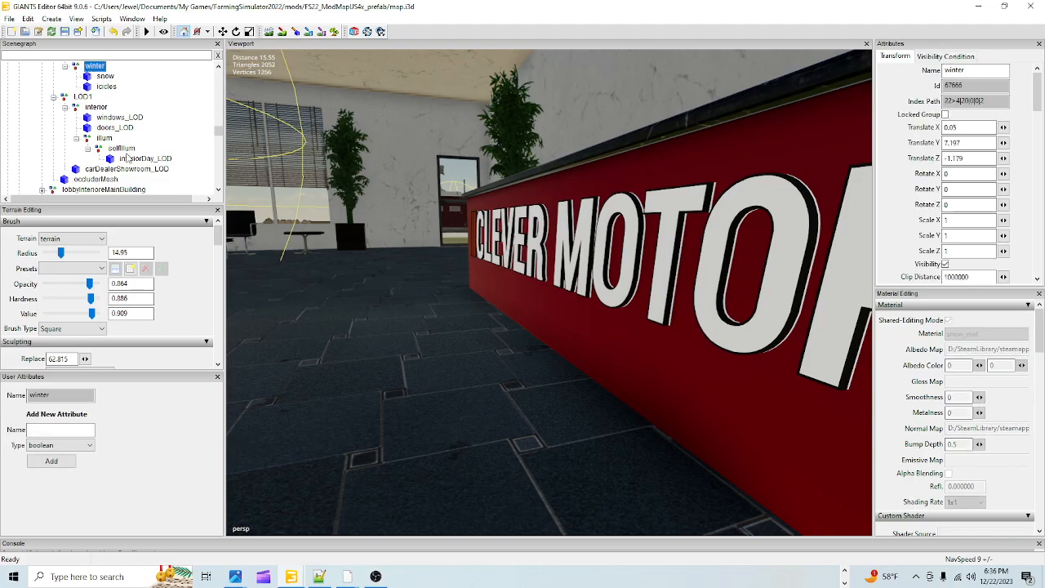
# Check the LOD0 interior nodes, from illum up through windows to LOD0 itself, for the desk lettering
pyautogui.scroll(2, 125, 155)
pyautogui.click(123, 96)
pyautogui.scroll(1, 126, 122)
pyautogui.click(104, 118)
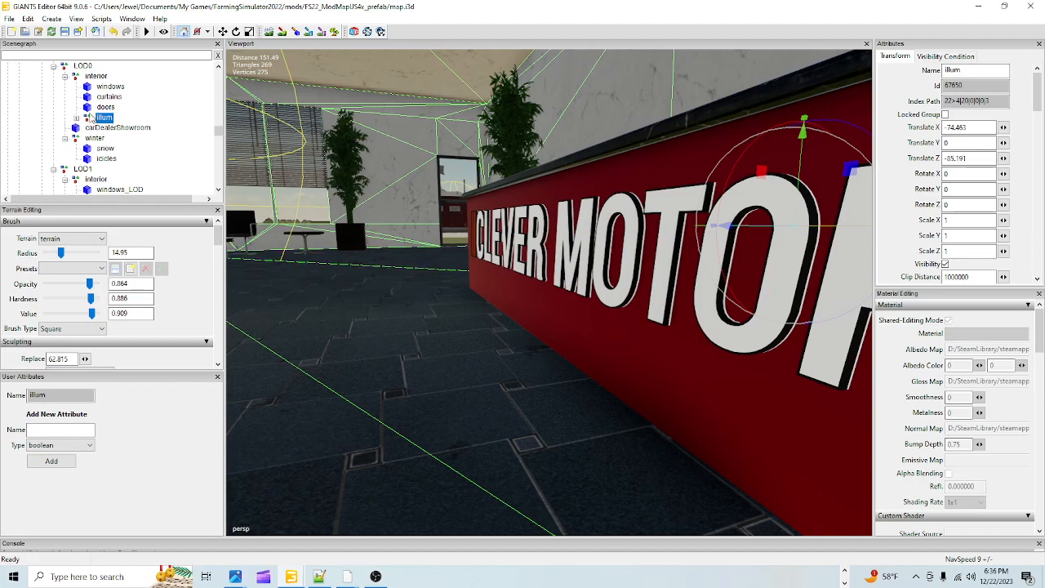
pyautogui.press('Up')
pyautogui.press('Up')
pyautogui.press('Up')
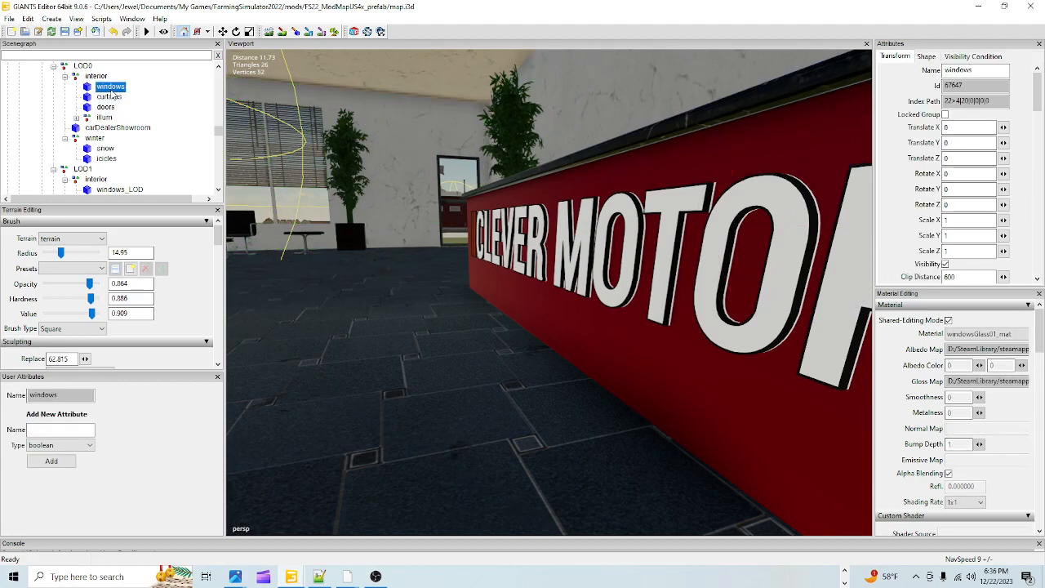
pyautogui.press('Up')
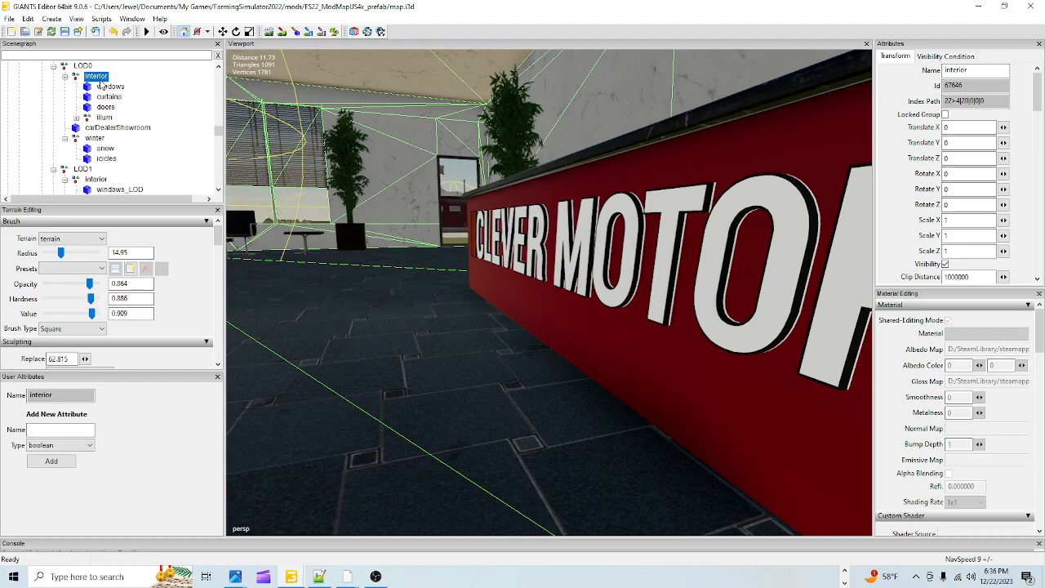
pyautogui.press('Up')
pyautogui.scroll(1, 145, 163)
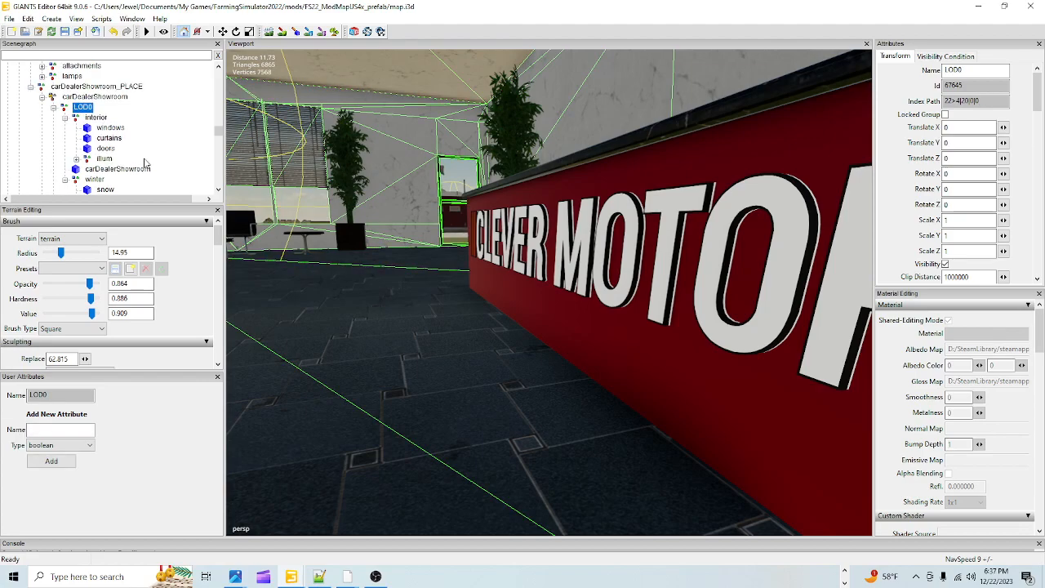
# Select the Clever Motors lettering directly on the reception desk and locate its buildingSign node within the lobbyInterioreMainBuilding group
pyautogui.scroll(-4, 65, 117)
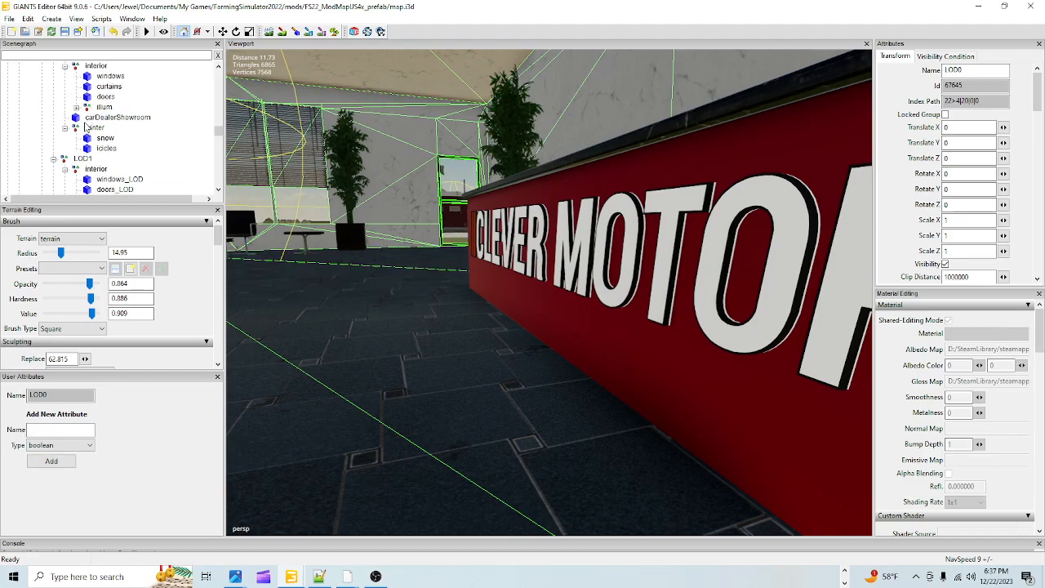
pyautogui.scroll(-1, 75, 135)
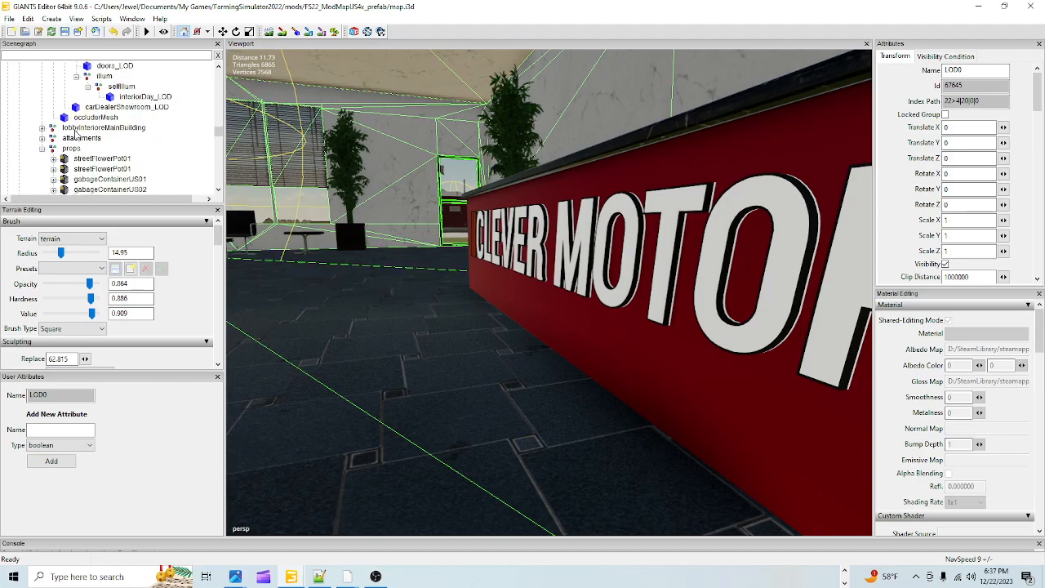
pyautogui.scroll(-3, 75, 144)
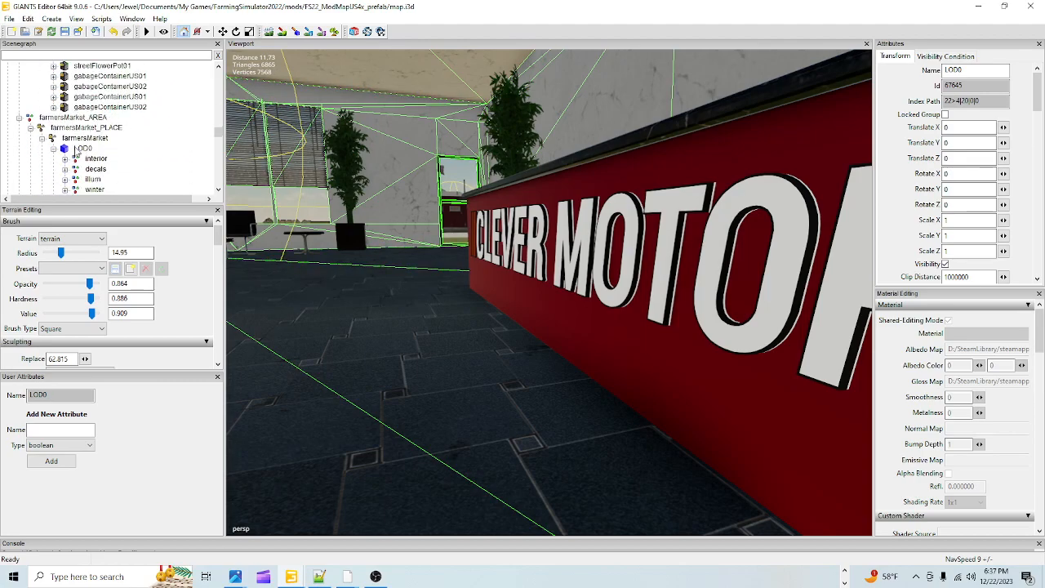
pyautogui.scroll(5, 77, 151)
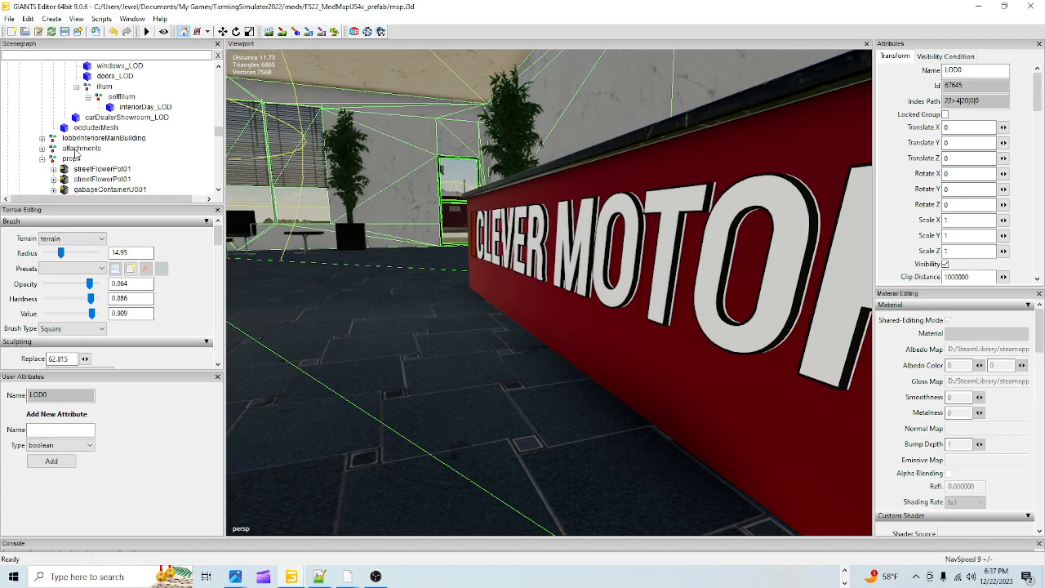
pyautogui.keyDown('alt'); pyautogui.moveTo(478, 345); pyautogui.dragTo(523, 351); pyautogui.keyUp('alt')
pyautogui.scroll(3, 520, 341)
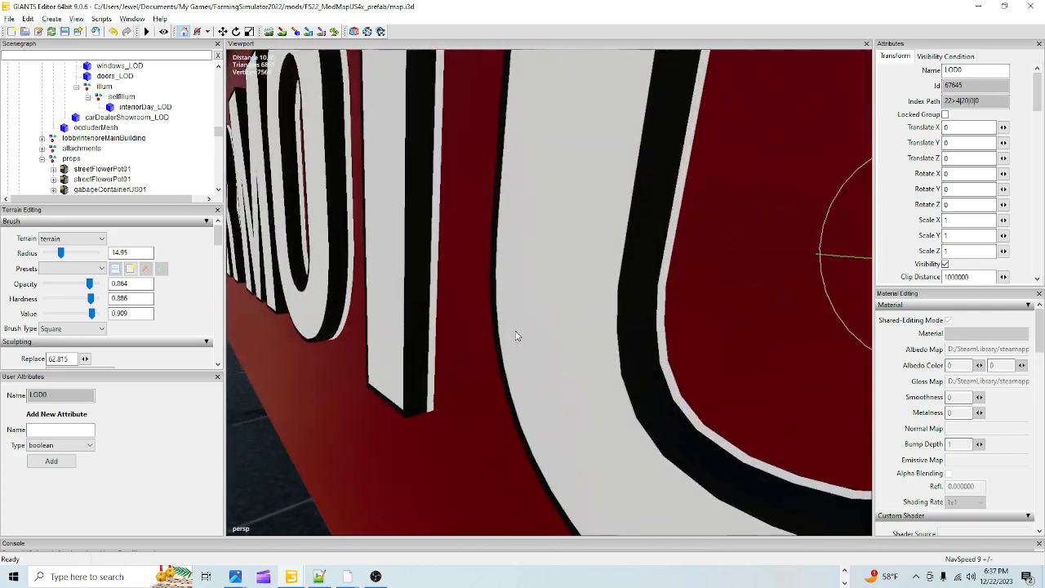
pyautogui.click(390, 256)
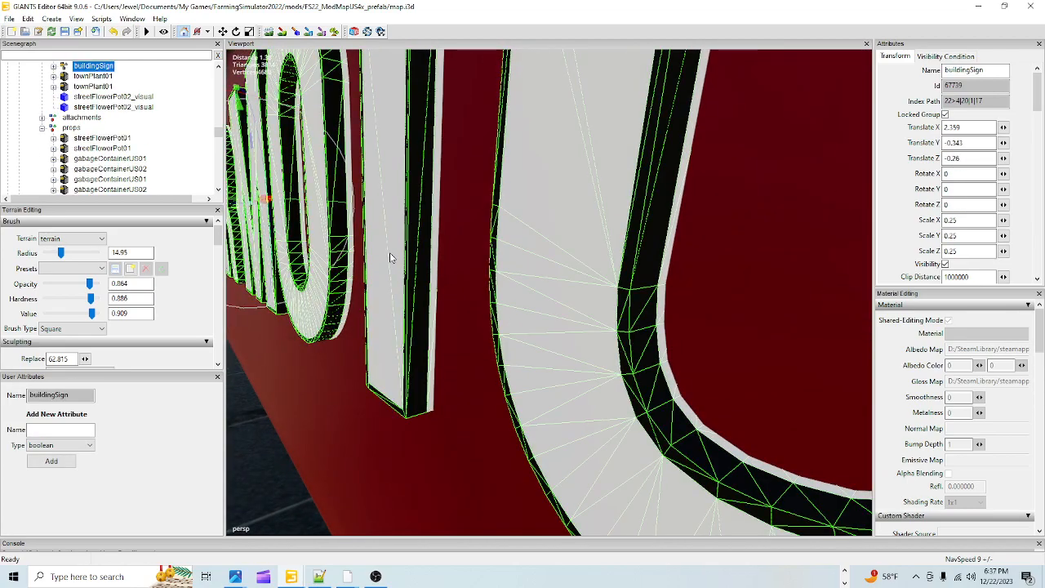
pyautogui.keyDown('alt'); pyautogui.moveTo(390, 256); pyautogui.dragTo(359, 319); pyautogui.keyUp('alt')
pyautogui.scroll(5, 80, 126)
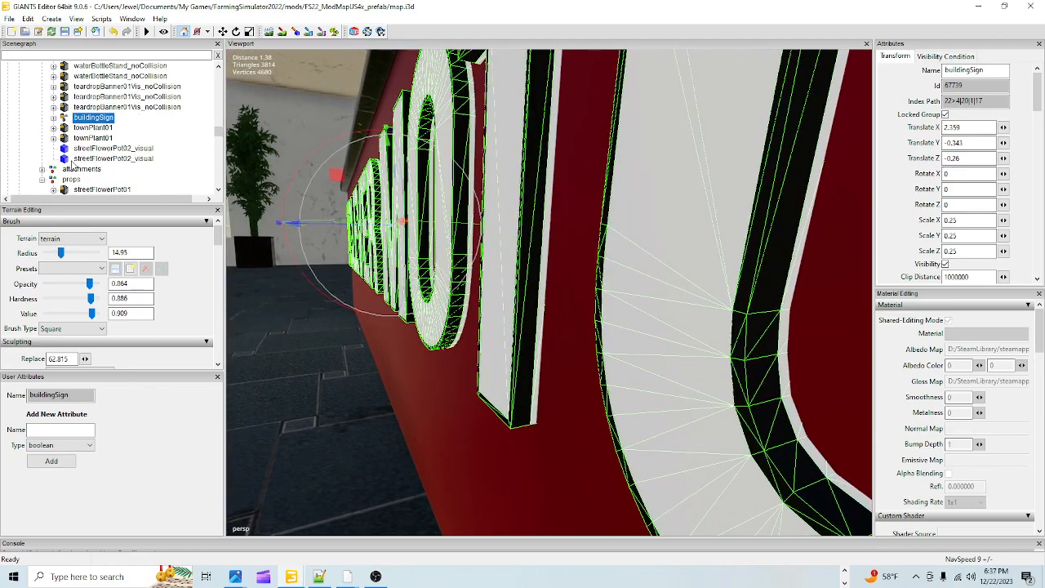
pyautogui.scroll(10, 79, 127)
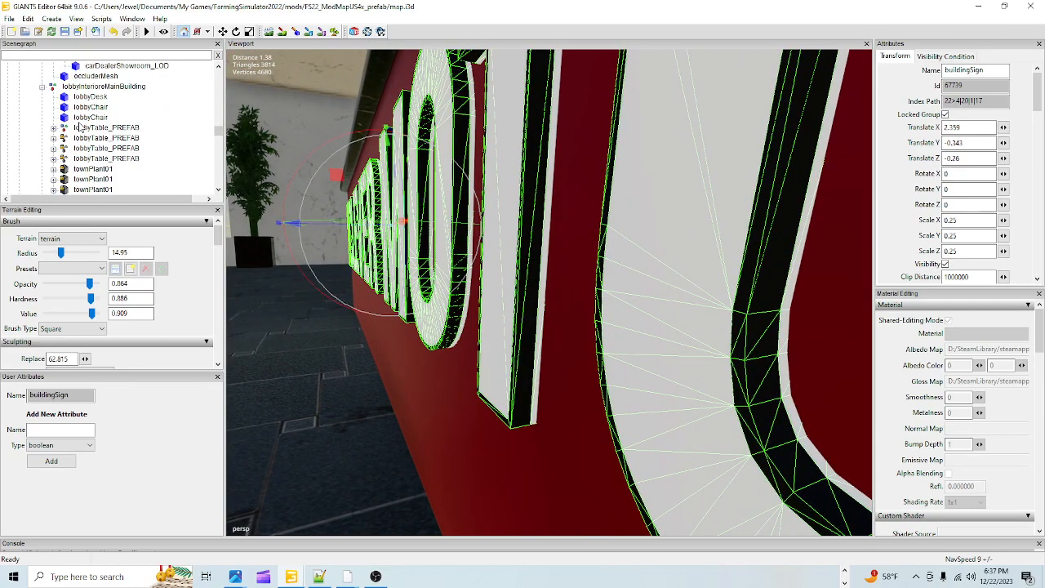
# Locate the buildingSign group under lobbyInterioreMainBuilding and delete it to remove the Clever Motors lettering from the reception desk
pyautogui.scroll(3, 79, 127)
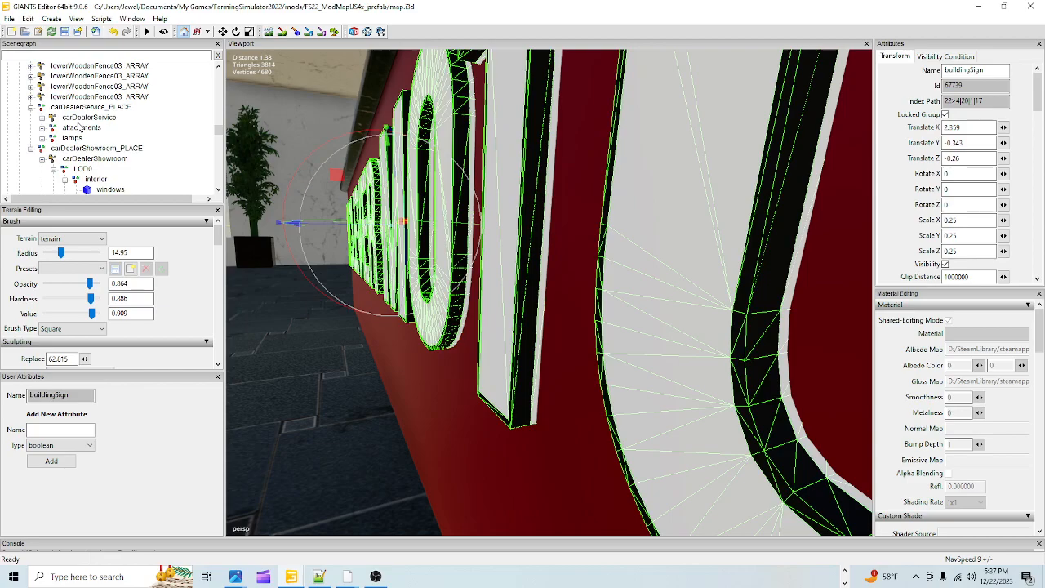
pyautogui.scroll(-6, 70, 134)
pyautogui.scroll(-8, 64, 140)
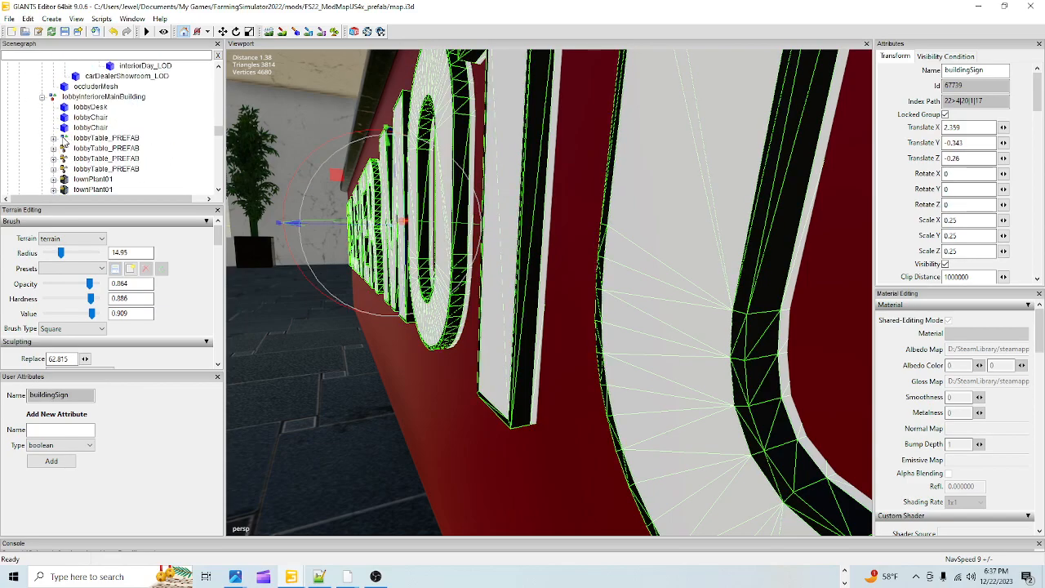
pyautogui.scroll(5, 63, 140)
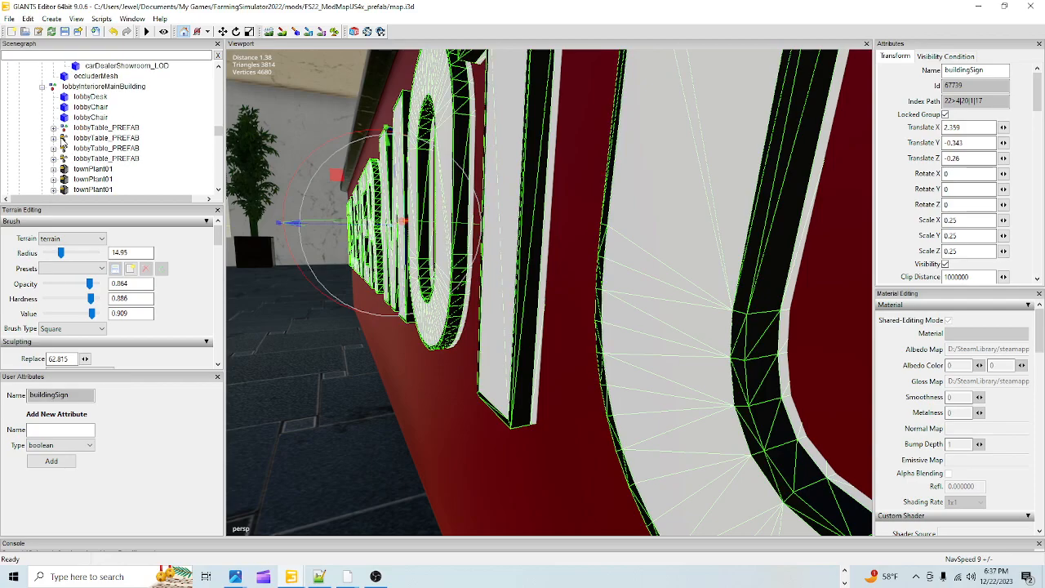
pyautogui.scroll(2, 64, 141)
pyautogui.keyDown('alt'); pyautogui.moveTo(460, 255); pyautogui.dragTo(406, 241); pyautogui.keyUp('alt')
pyautogui.scroll(-5, 512, 376)
pyautogui.scroll(6, 489, 351)
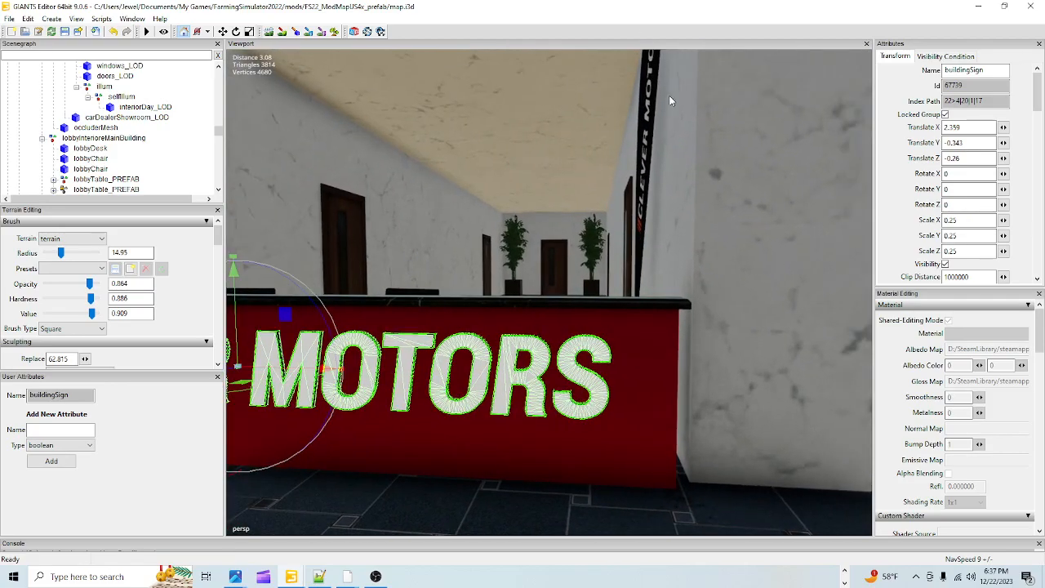
pyautogui.keyDown('alt'); pyautogui.moveTo(669, 101); pyautogui.dragTo(338, 186); pyautogui.keyUp('alt')
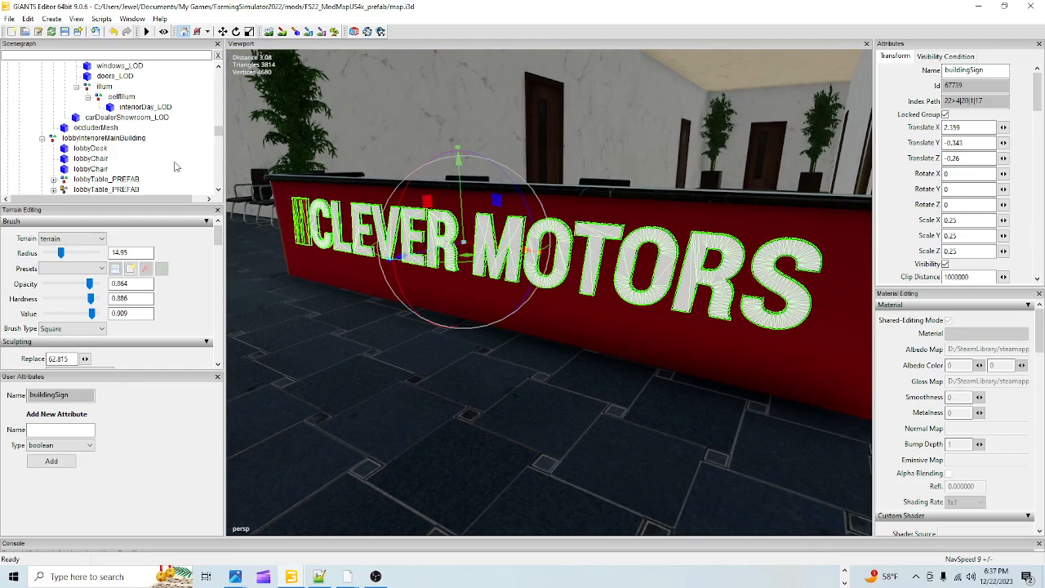
pyautogui.scroll(-3, 143, 147)
pyautogui.scroll(-5, 139, 145)
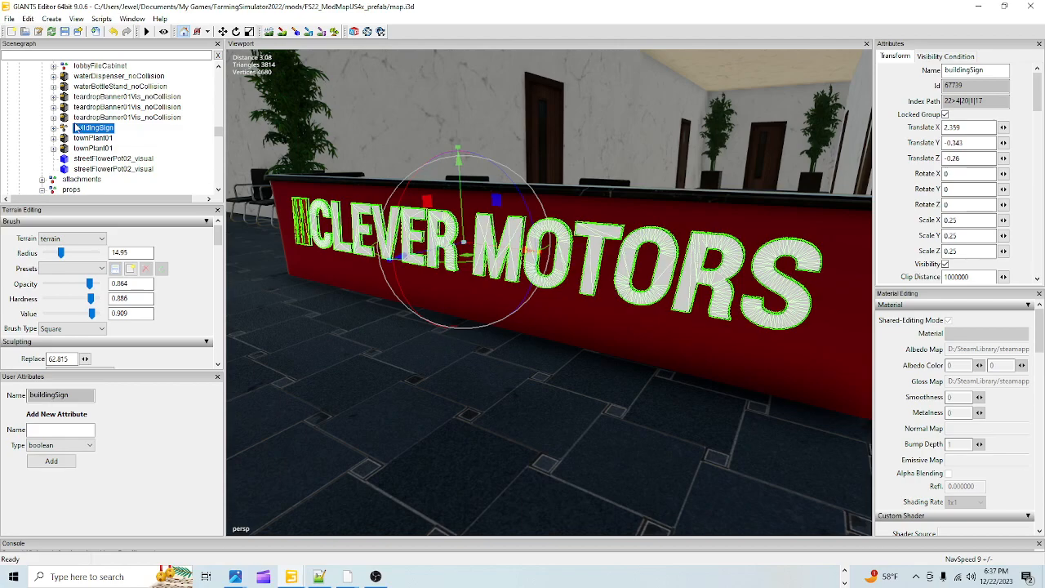
pyautogui.click(53, 128)
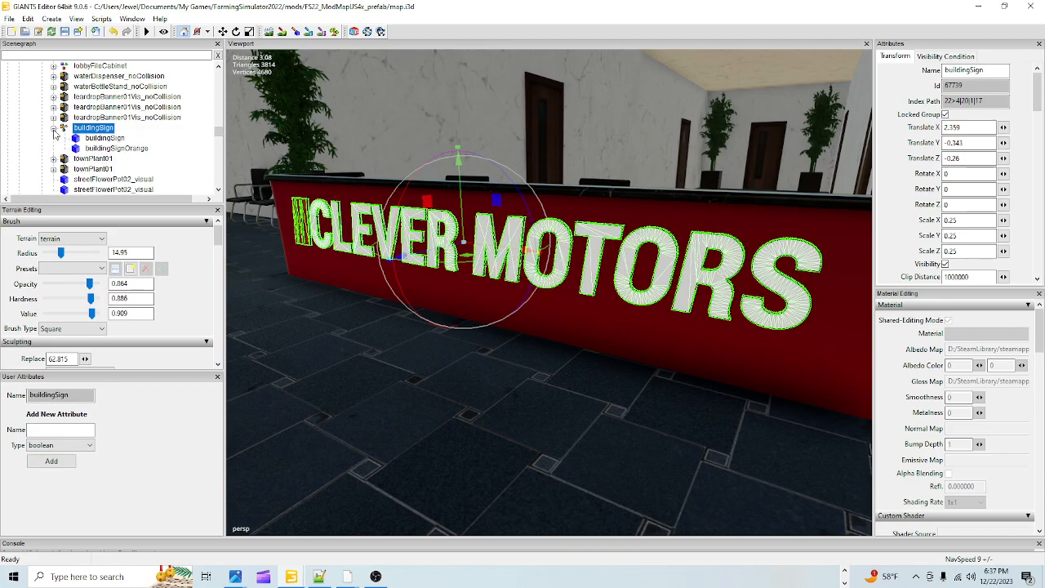
pyautogui.click(53, 129)
pyautogui.press('Delete')
# Delete the Clever Motors teardrop banner standing behind the reception desk
pyautogui.keyDown('alt'); pyautogui.moveTo(486, 302); pyautogui.dragTo(558, 309); pyautogui.keyUp('alt')
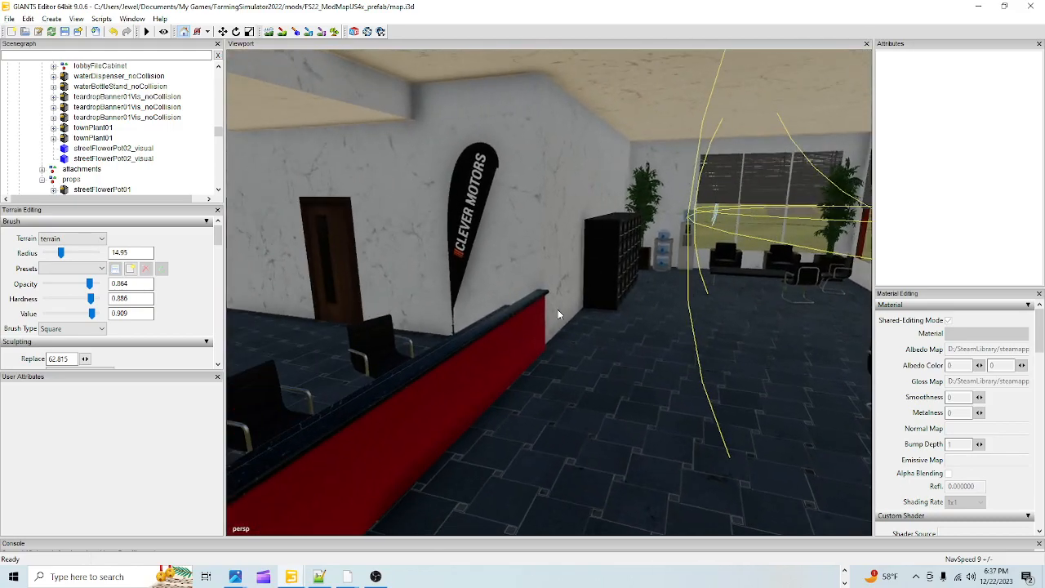
pyautogui.click(464, 217)
pyautogui.scroll(2, 131, 145)
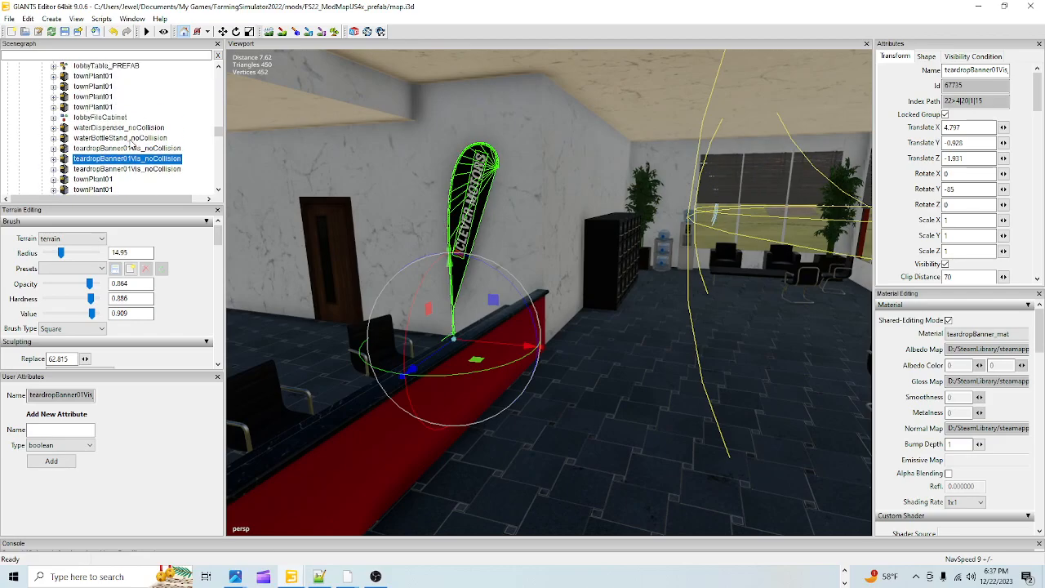
pyautogui.keyDown('alt'); pyautogui.moveTo(363, 340); pyautogui.dragTo(670, 282); pyautogui.keyUp('alt')
pyautogui.press('Delete')
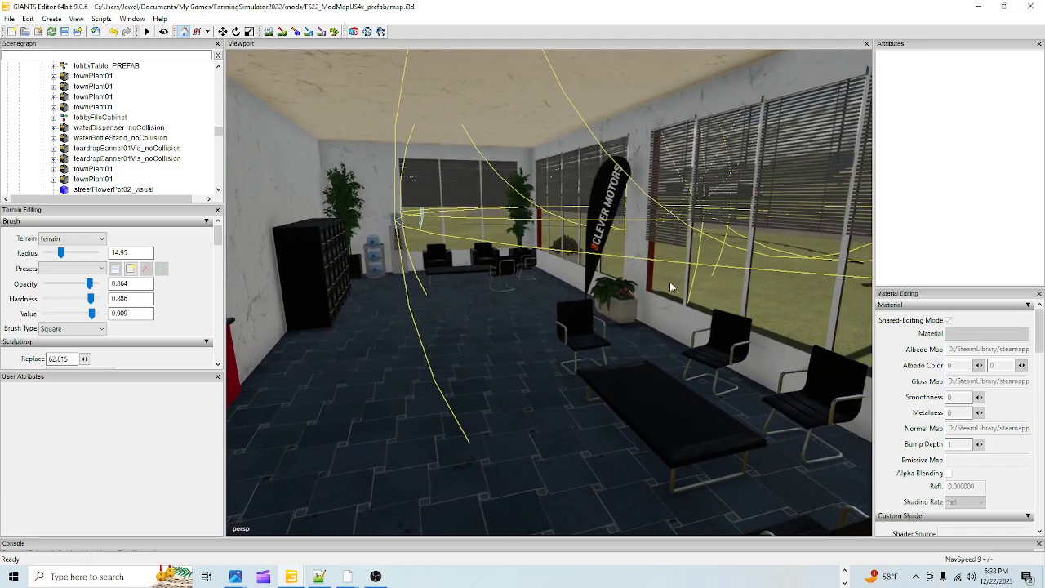
# Delete the teardrop banner beside the lobby windows together with its decalFront mesh
pyautogui.click(609, 205)
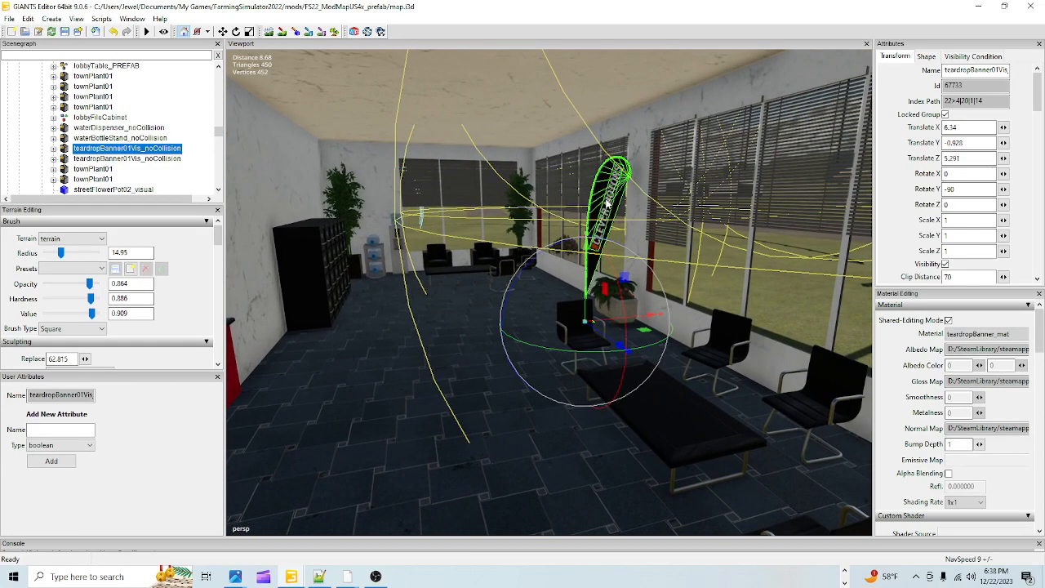
pyautogui.click(54, 148)
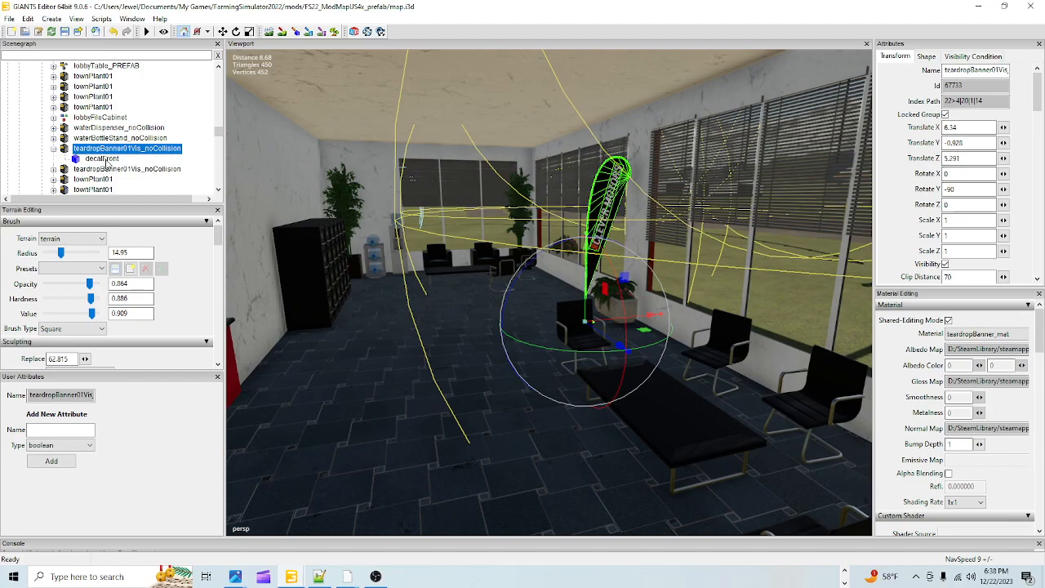
pyautogui.click(101, 158)
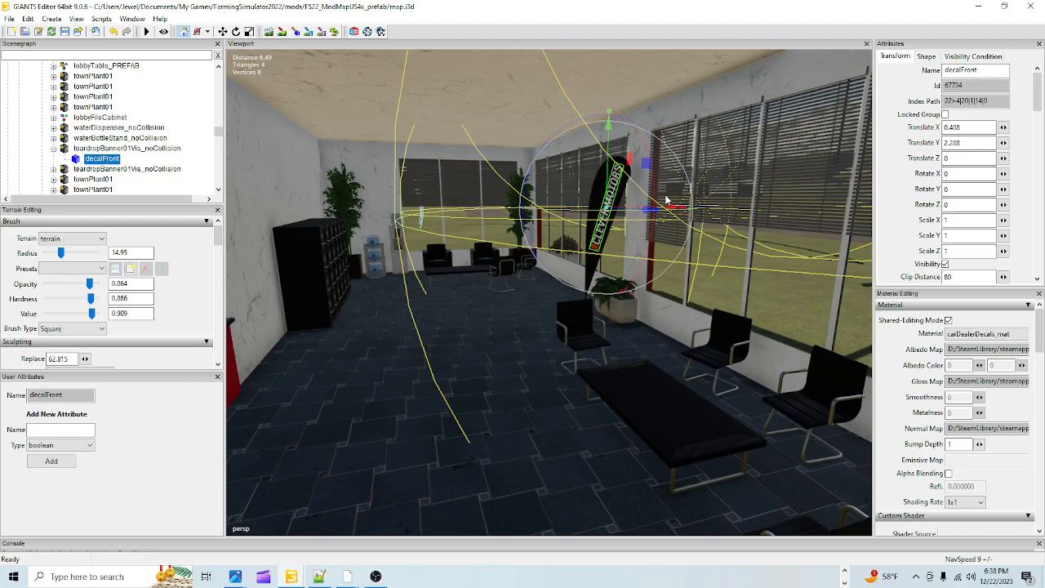
pyautogui.click(130, 149)
pyautogui.press('Delete')
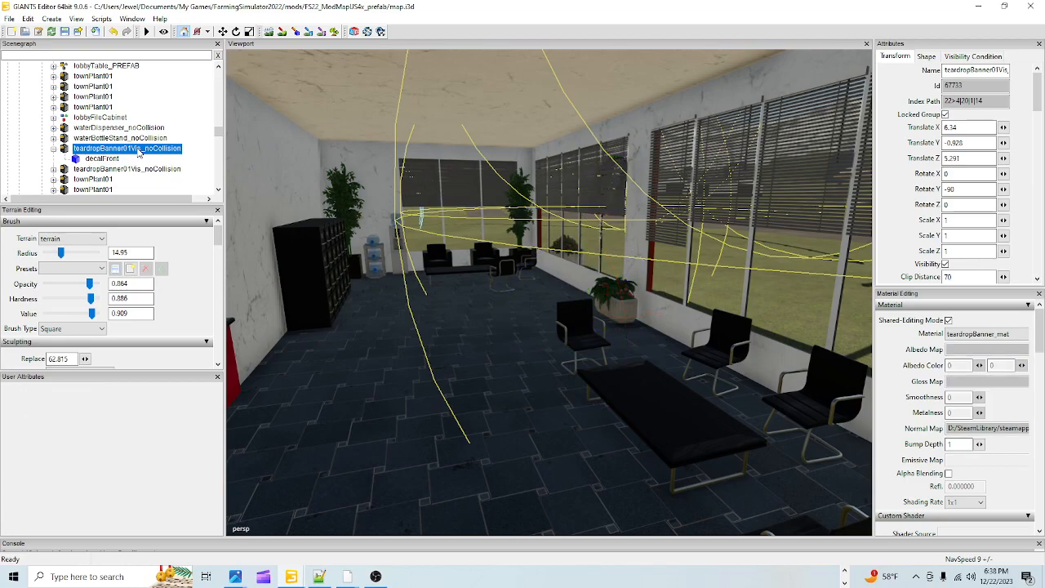
# Check the reception desk, waiting area and lobby windows for remaining Clever Motors signs
pyautogui.keyDown('alt'); pyautogui.moveTo(401, 366); pyautogui.dragTo(766, 365); pyautogui.keyUp('alt')
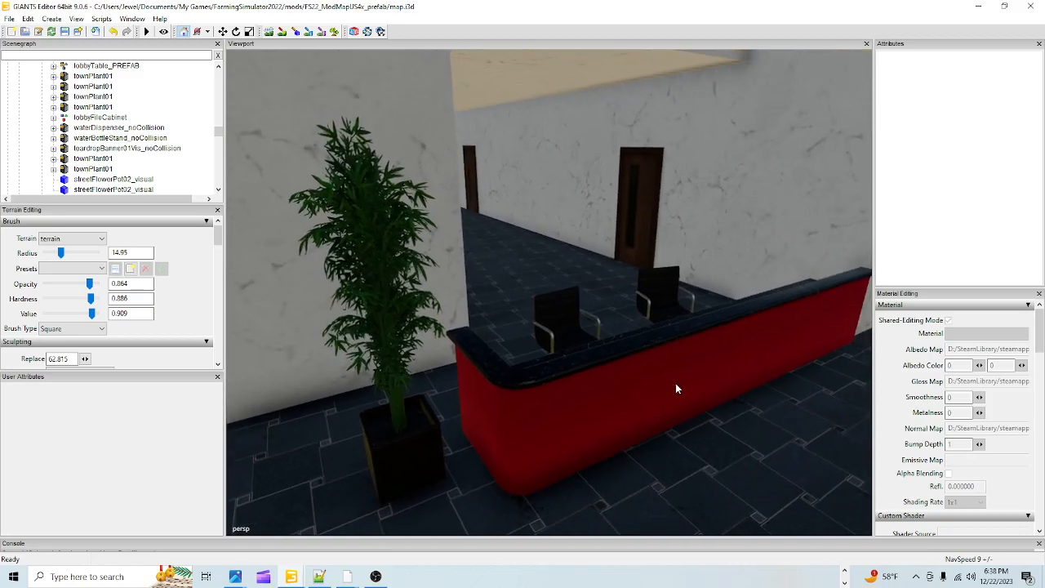
pyautogui.scroll(4, 651, 348)
pyautogui.scroll(-5, 647, 348)
pyautogui.keyDown('alt'); pyautogui.moveTo(533, 337); pyautogui.dragTo(692, 343); pyautogui.keyUp('alt')
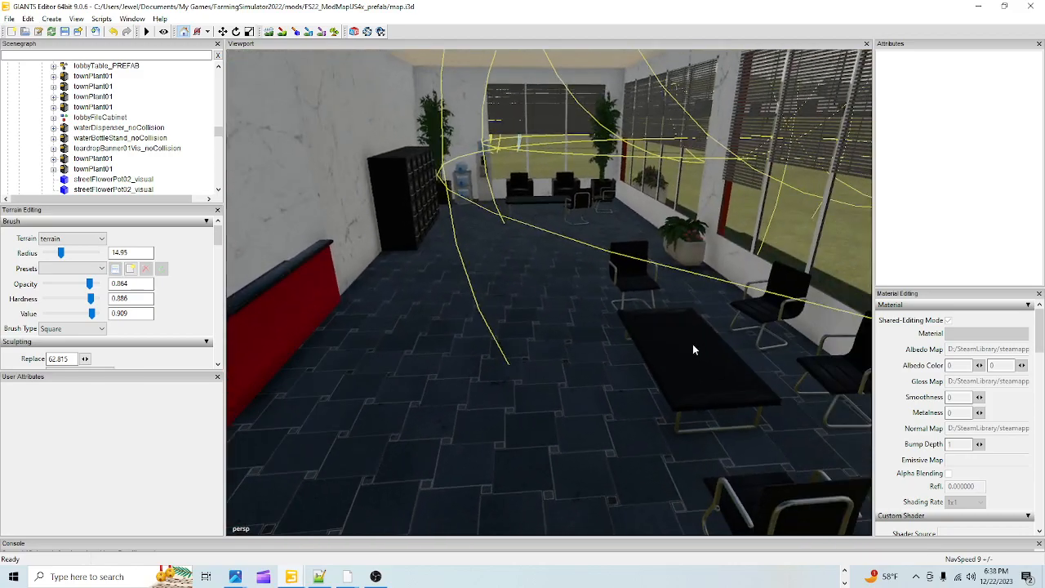
pyautogui.keyDown('alt'); pyautogui.moveTo(602, 375); pyautogui.dragTo(547, 408); pyautogui.keyUp('alt')
pyautogui.scroll(5, 632, 321)
pyautogui.keyDown('alt'); pyautogui.moveTo(633, 320); pyautogui.dragTo(287, 370); pyautogui.keyUp('alt')
pyautogui.scroll(-5, 514, 361)
pyautogui.keyDown('alt'); pyautogui.moveTo(508, 377); pyautogui.dragTo(437, 376); pyautogui.keyUp('alt')
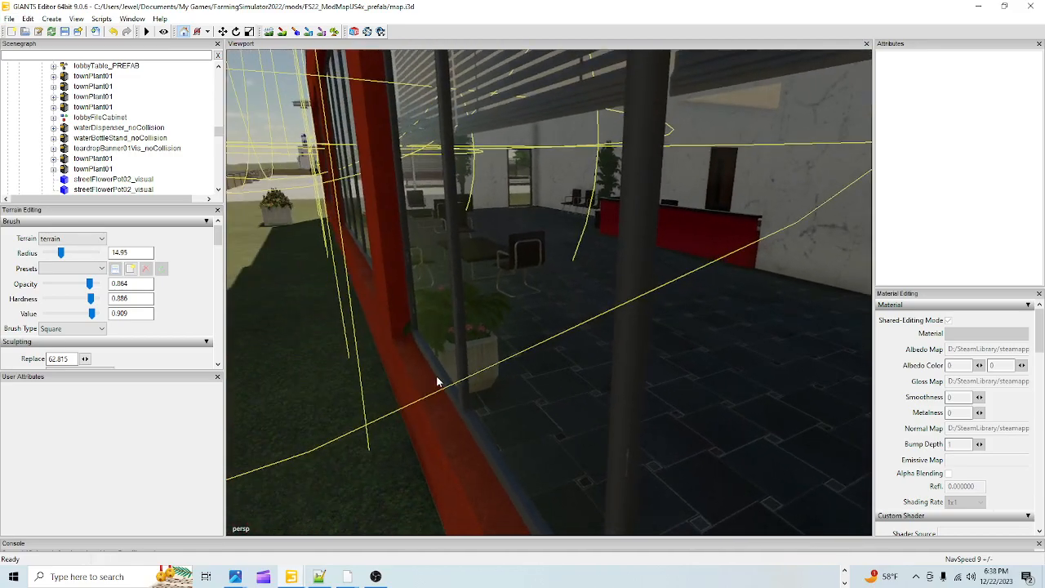
# Inspect the showroom's exterior from the front windows along the side wall
pyautogui.scroll(-3, 576, 373)
pyautogui.keyDown('alt'); pyautogui.moveTo(576, 373); pyautogui.dragTo(562, 454); pyautogui.keyUp('alt')
pyautogui.scroll(-4, 542, 340)
pyautogui.scroll(-3, 562, 410)
pyautogui.keyDown('alt'); pyautogui.moveTo(563, 410); pyautogui.dragTo(623, 402); pyautogui.keyUp('alt')
pyautogui.scroll(-4, 561, 450)
pyautogui.keyDown('alt'); pyautogui.moveTo(560, 450); pyautogui.dragTo(442, 428); pyautogui.keyUp('alt')
pyautogui.scroll(4, 442, 429)
pyautogui.keyDown('alt'); pyautogui.moveTo(679, 359); pyautogui.dragTo(824, 396); pyautogui.keyUp('alt')
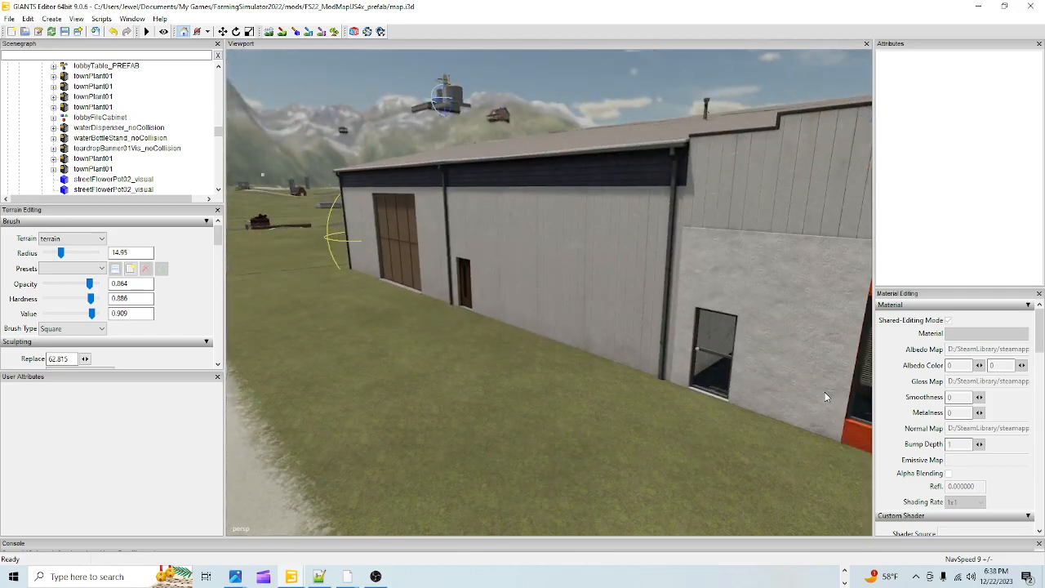
# Turn the dark-lidded gabageContainerUS01 around and place it closer to the showroom's rear wall
pyautogui.keyDown('alt'); pyautogui.moveTo(506, 423); pyautogui.dragTo(448, 422); pyautogui.keyUp('alt')
pyautogui.scroll(4, 442, 408)
pyautogui.keyDown('alt'); pyautogui.moveTo(431, 382); pyautogui.dragTo(755, 418); pyautogui.keyUp('alt')
pyautogui.scroll(-4, 525, 418)
pyautogui.keyDown('alt'); pyautogui.moveTo(525, 418); pyautogui.dragTo(593, 397); pyautogui.keyUp('alt')
pyautogui.click(502, 354)
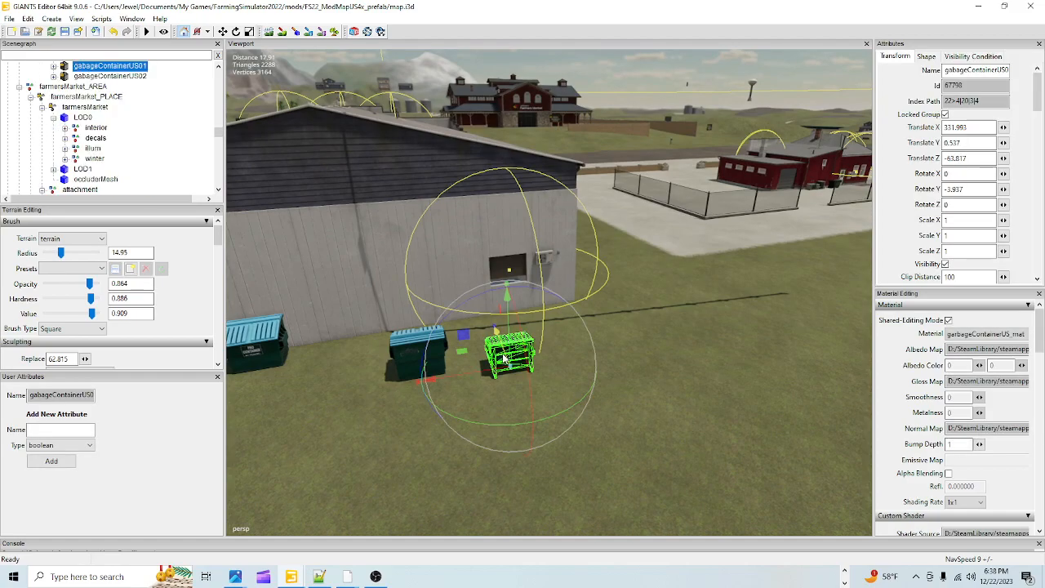
pyautogui.moveTo(524, 431)
pyautogui.mouseDown()
pyautogui.moveTo(545, 376)
pyautogui.moveTo(531, 303)
pyautogui.moveTo(497, 307)
pyautogui.mouseUp()
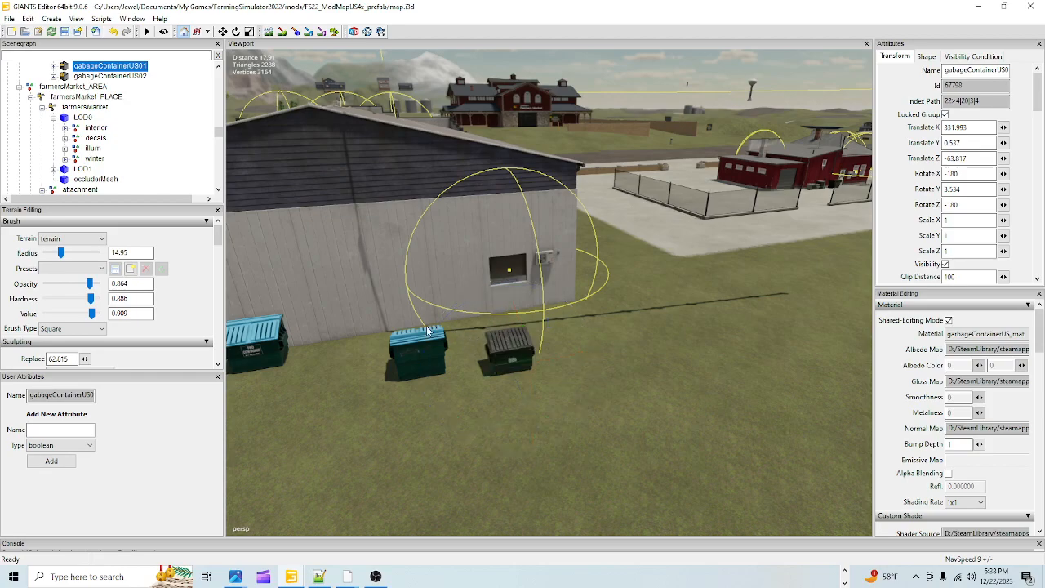
pyautogui.hotkey('ctrl', 'b')
pyautogui.click(472, 327)
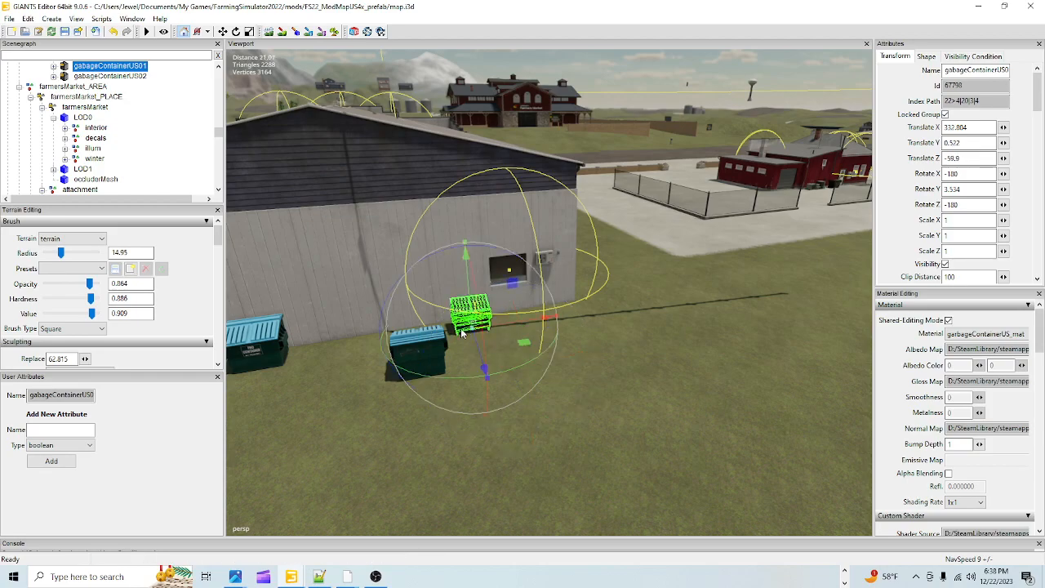
# Turn gabageContainerUS02 around, place it against the rear wall beside the other dumpster, and align it to about 0.34° in Y
pyautogui.click(437, 345)
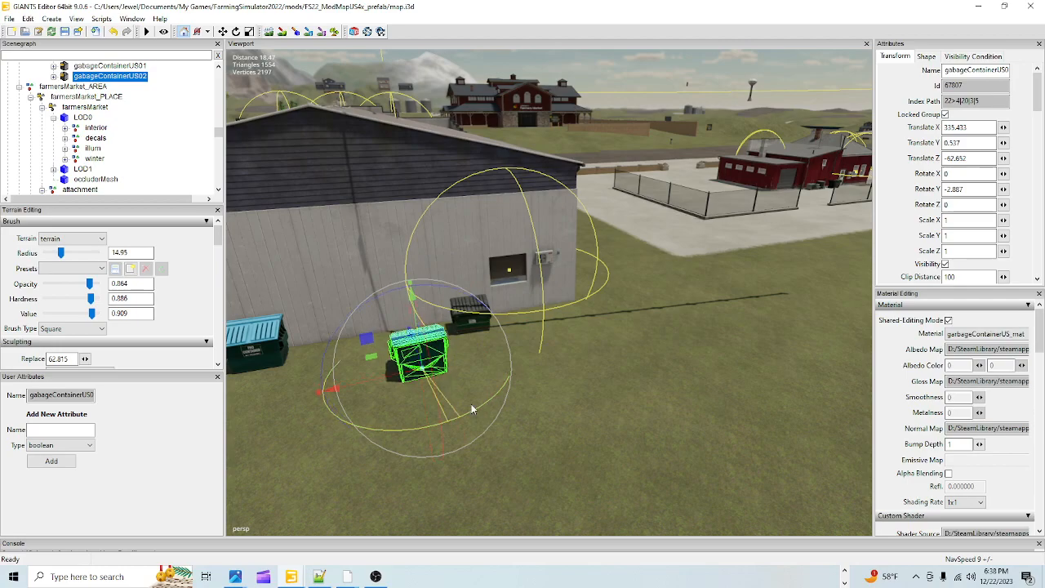
pyautogui.moveTo(378, 303)
pyautogui.mouseDown()
pyautogui.moveTo(327, 292)
pyautogui.moveTo(382, 290)
pyautogui.mouseUp()
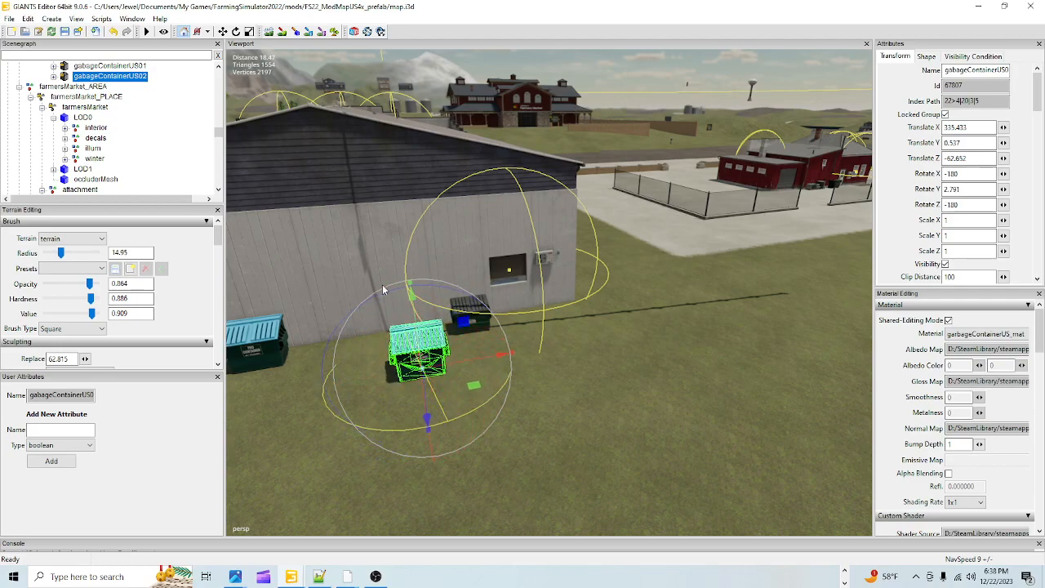
pyautogui.hotkey('ctrl', 'b')
pyautogui.moveTo(386, 341); pyautogui.dragTo(425, 343)
pyautogui.click(424, 340)
pyautogui.keyDown('alt'); pyautogui.moveTo(511, 442); pyautogui.dragTo(445, 276); pyautogui.keyUp('alt')
pyautogui.scroll(3, 478, 416)
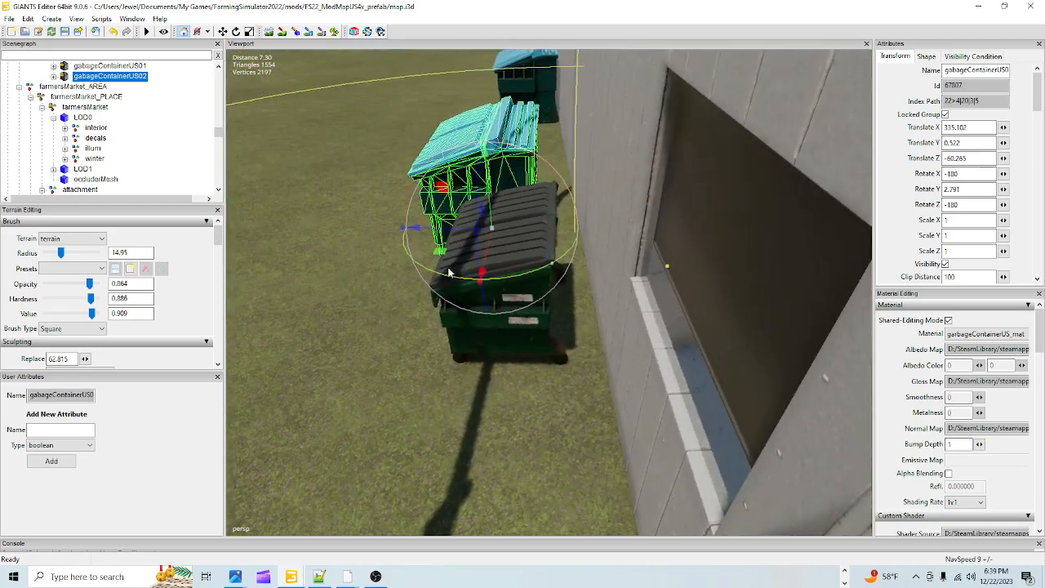
pyautogui.moveTo(449, 228); pyautogui.dragTo(525, 282)
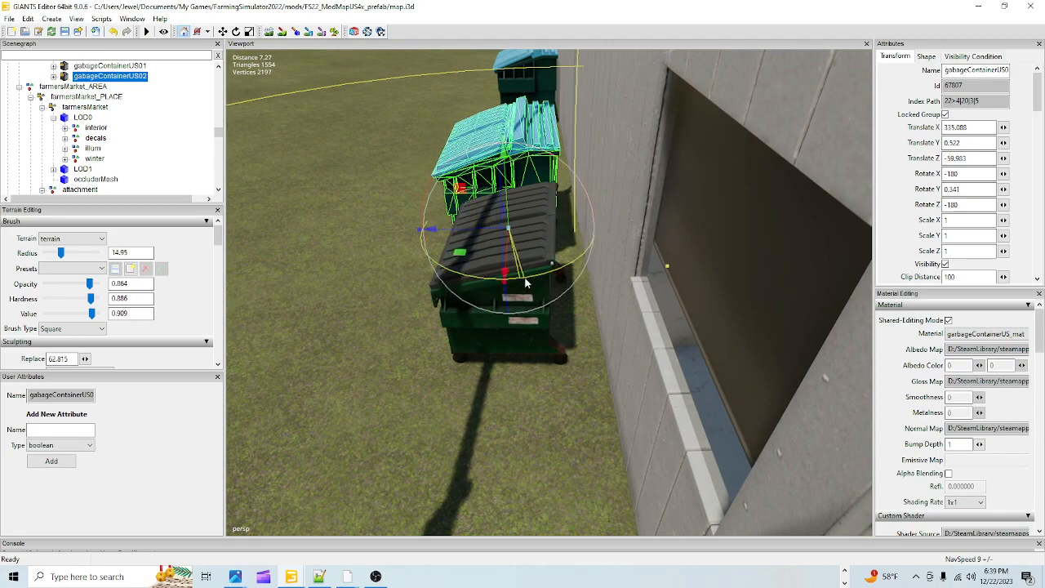
# Straighten gabageContainerUS01 to about -0.97° in Y and shift it nearer the rear wall, to about -59.7 in Z
pyautogui.click(504, 335)
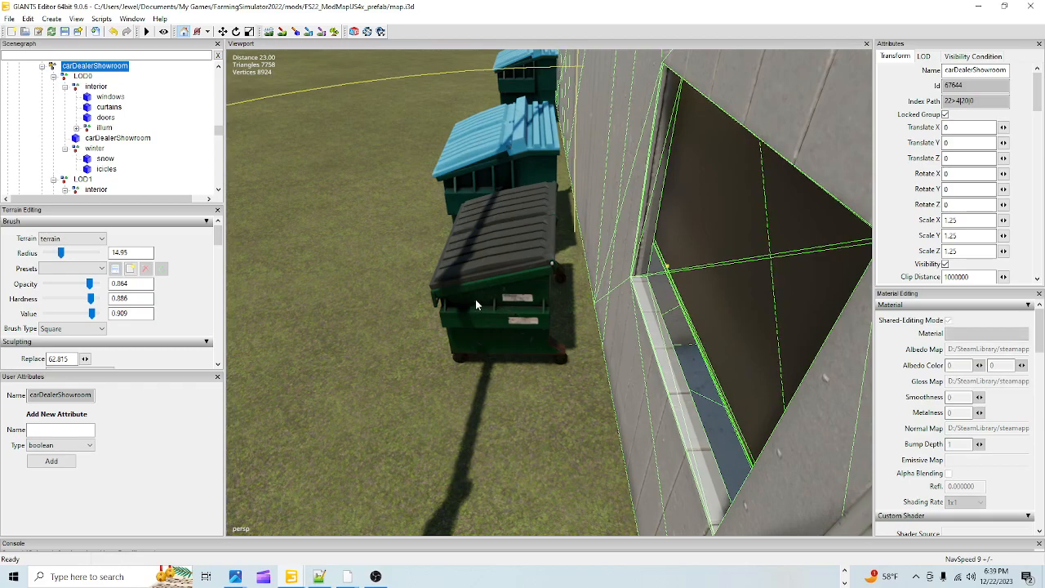
pyautogui.scroll(3, 503, 366)
pyautogui.keyDown('alt'); pyautogui.moveTo(504, 366); pyautogui.dragTo(508, 405); pyautogui.keyUp('alt')
pyautogui.scroll(-3, 508, 405)
pyautogui.click(623, 312)
pyautogui.keyDown('alt'); pyautogui.moveTo(592, 429); pyautogui.dragTo(647, 386); pyautogui.keyUp('alt')
pyautogui.scroll(4, 650, 343)
pyautogui.keyDown('alt'); pyautogui.moveTo(651, 339); pyautogui.dragTo(455, 404); pyautogui.keyUp('alt')
pyautogui.moveTo(534, 328); pyautogui.dragTo(554, 325)
pyautogui.moveTo(585, 384)
pyautogui.mouseDown()
pyautogui.moveTo(604, 383)
pyautogui.moveTo(597, 392)
pyautogui.mouseUp()
pyautogui.moveTo(550, 333); pyautogui.dragTo(627, 372)
pyautogui.scroll(3, 542, 349)
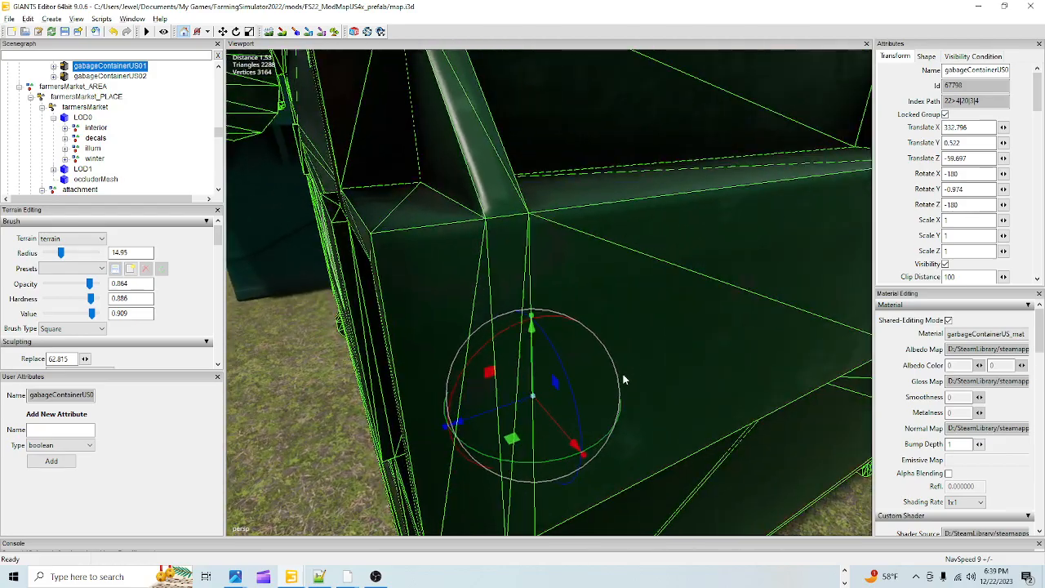
# Paint dark paving with a 12.45-radius brush in front of the showroom and along its side facing the concrete lot
pyautogui.scroll(-8, 626, 373)
pyautogui.keyDown('alt'); pyautogui.moveTo(502, 377); pyautogui.dragTo(549, 405); pyautogui.keyUp('alt')
pyautogui.scroll(4, 497, 418)
pyautogui.keyDown('alt'); pyautogui.moveTo(802, 217); pyautogui.dragTo(525, 301); pyautogui.keyUp('alt')
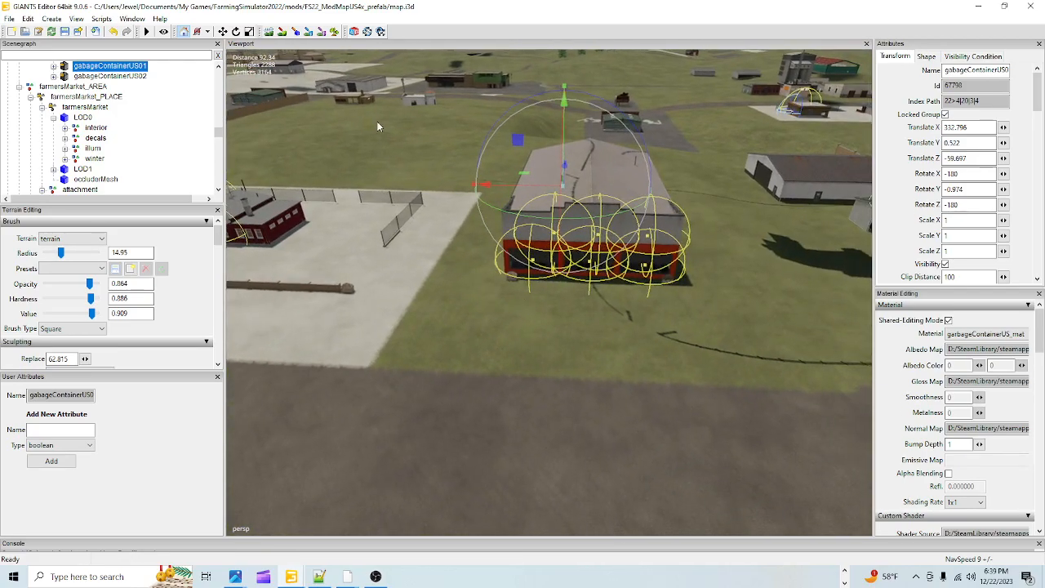
pyautogui.click(282, 32)
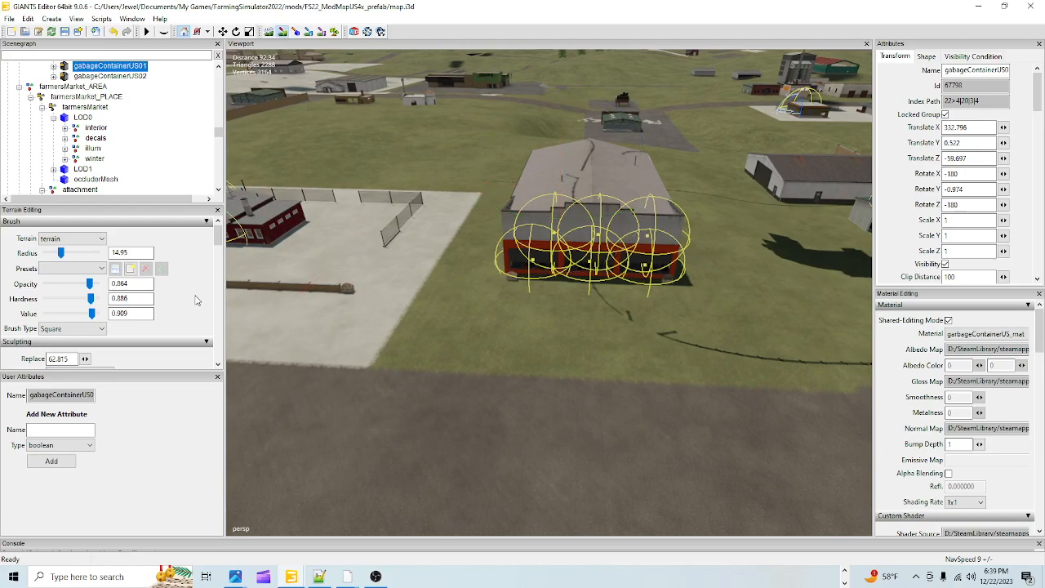
pyautogui.scroll(-1, 653, 146)
pyautogui.click(512, 302)
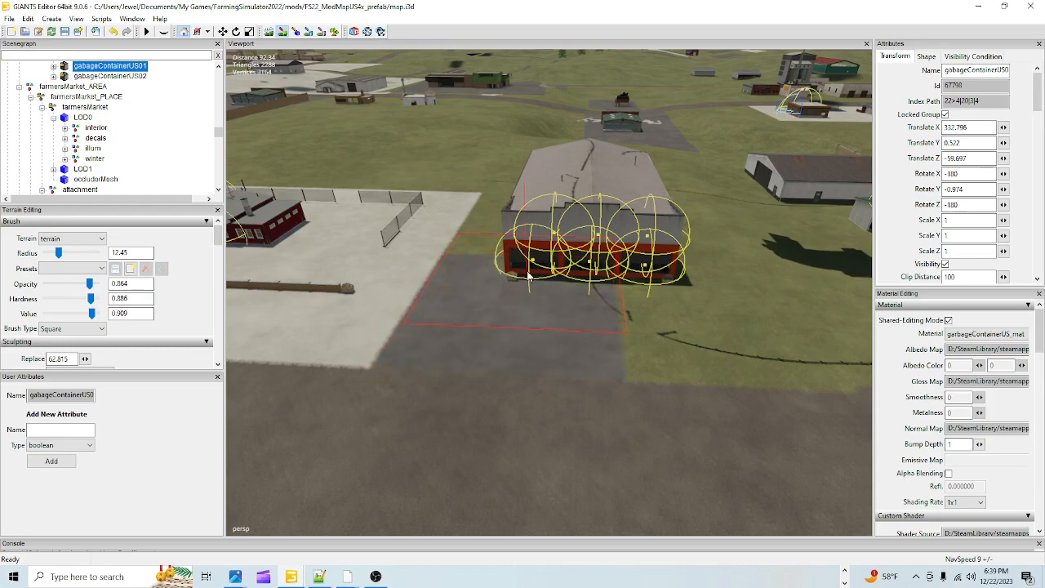
pyautogui.click(536, 240)
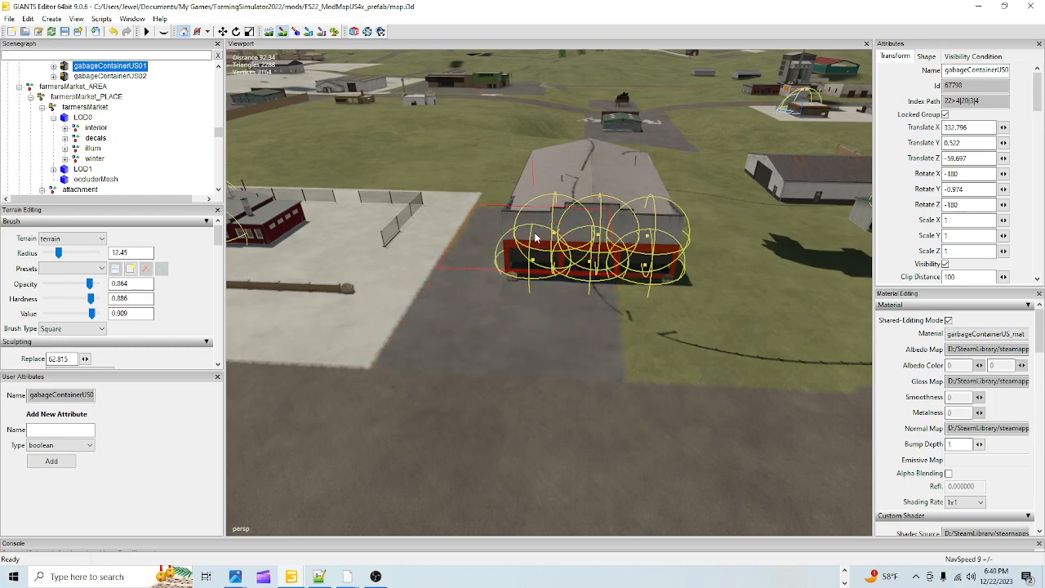
pyautogui.click(539, 216)
# Extend the dark paving across the rest of the showroom's front and along its opposite side, and finish terrain painting
pyautogui.click(637, 286)
pyautogui.click(655, 307)
pyautogui.click(694, 302)
pyautogui.click(700, 302)
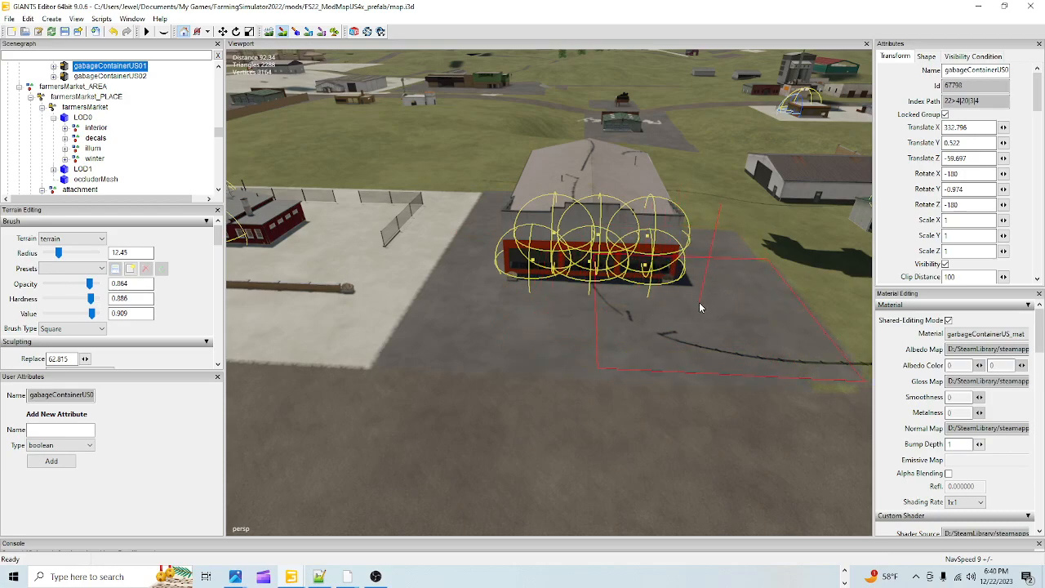
pyautogui.click(674, 247)
pyautogui.click(668, 231)
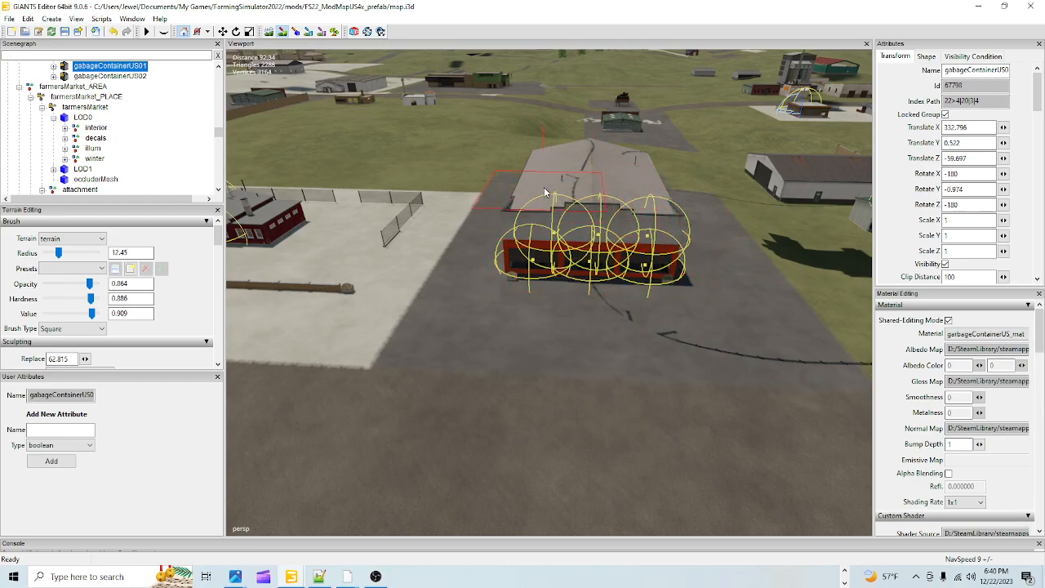
pyautogui.click(284, 33)
# Inspect the paving around the rear of the showroom and the dumpsters
pyautogui.keyDown('alt'); pyautogui.moveTo(474, 287); pyautogui.dragTo(474, 322); pyautogui.keyUp('alt')
pyautogui.scroll(6, 480, 384)
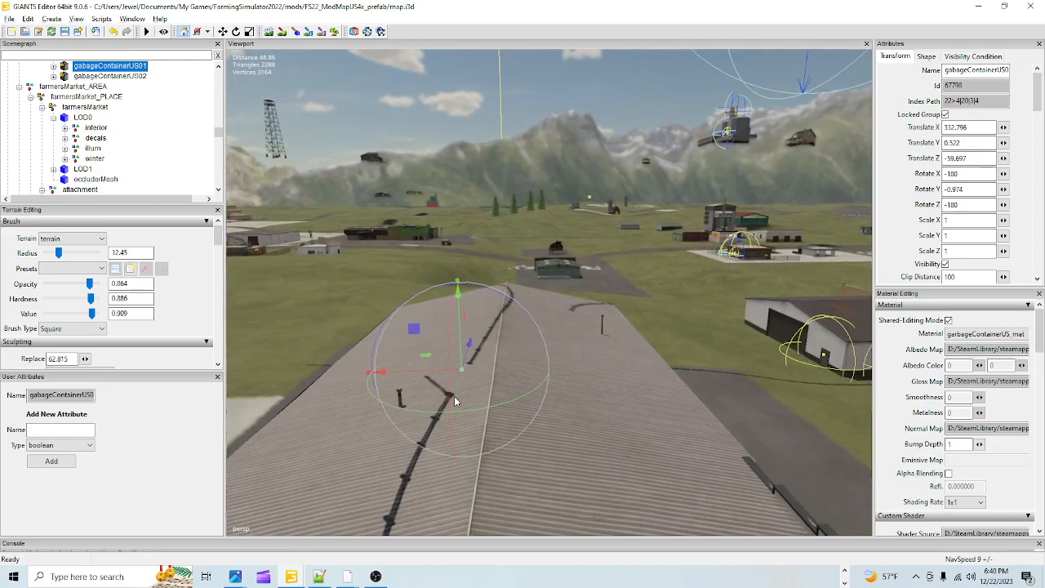
pyautogui.keyDown('alt'); pyautogui.moveTo(690, 278); pyautogui.dragTo(649, 309); pyautogui.keyUp('alt')
pyautogui.scroll(-8, 650, 309)
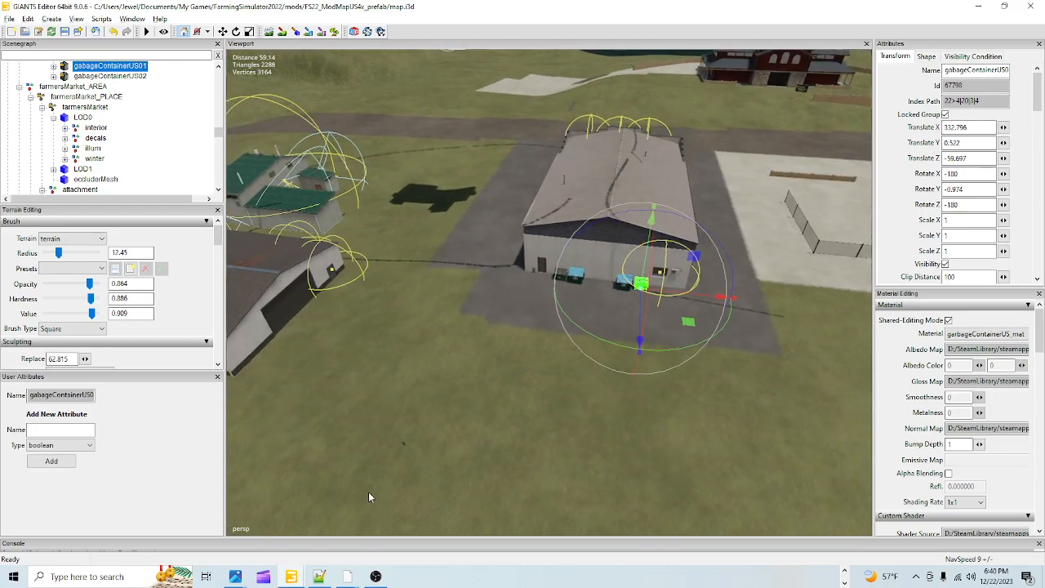
# Paint dark paving with the 12.45-radius square brush over the grass behind the showroom, beyond its dumpsters
pyautogui.scroll(-3, 618, 231)
pyautogui.keyDown('alt'); pyautogui.moveTo(618, 231); pyautogui.dragTo(460, 541); pyautogui.keyUp('alt')
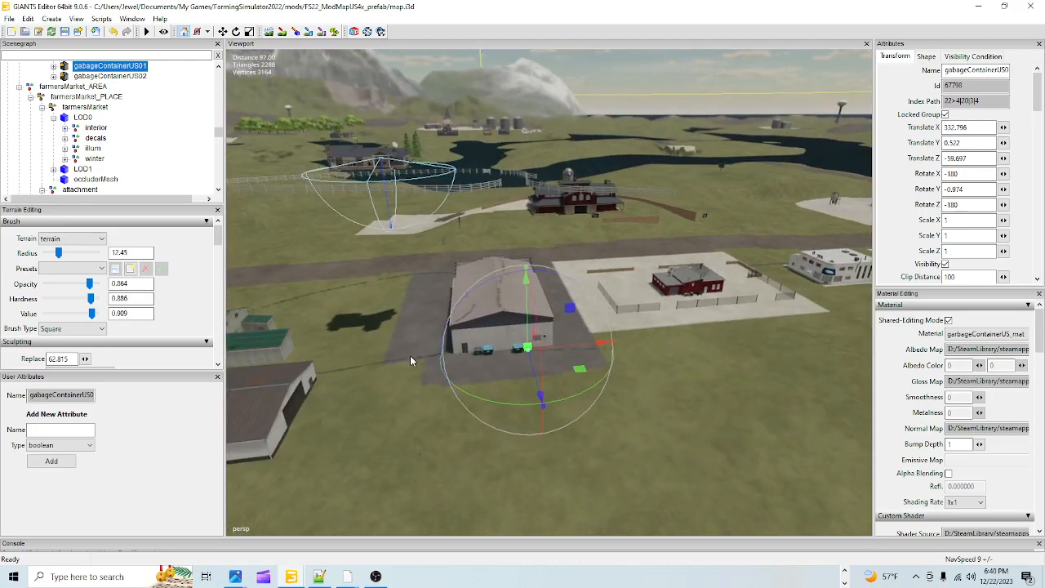
pyautogui.scroll(-3, 549, 259)
pyautogui.keyDown('alt'); pyautogui.moveTo(468, 450); pyautogui.dragTo(492, 349); pyautogui.keyUp('alt')
pyautogui.scroll(5, 568, 374)
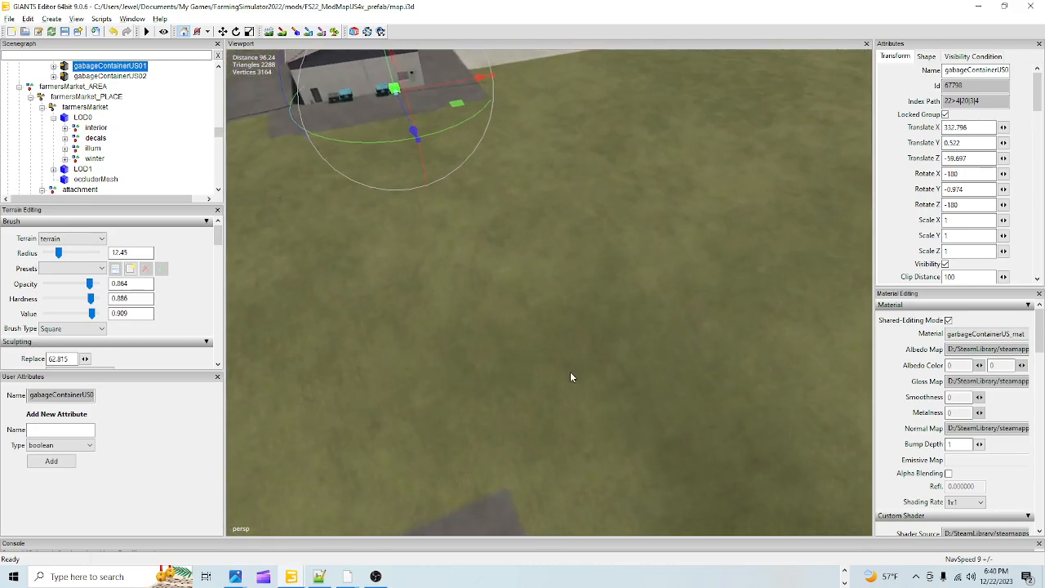
pyautogui.scroll(-5, 478, 303)
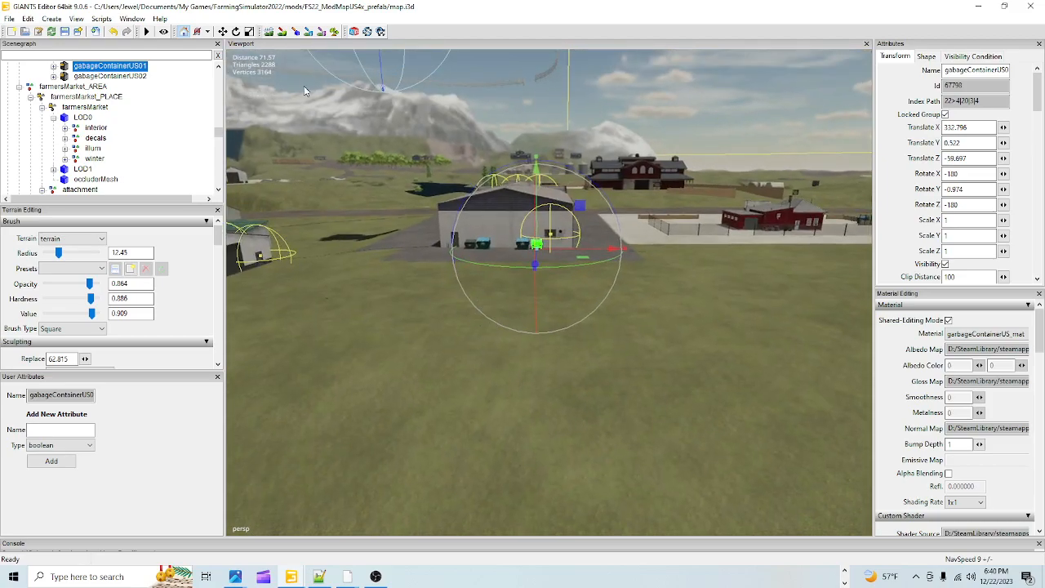
pyautogui.click(282, 31)
pyautogui.click(453, 262)
pyautogui.click(552, 277)
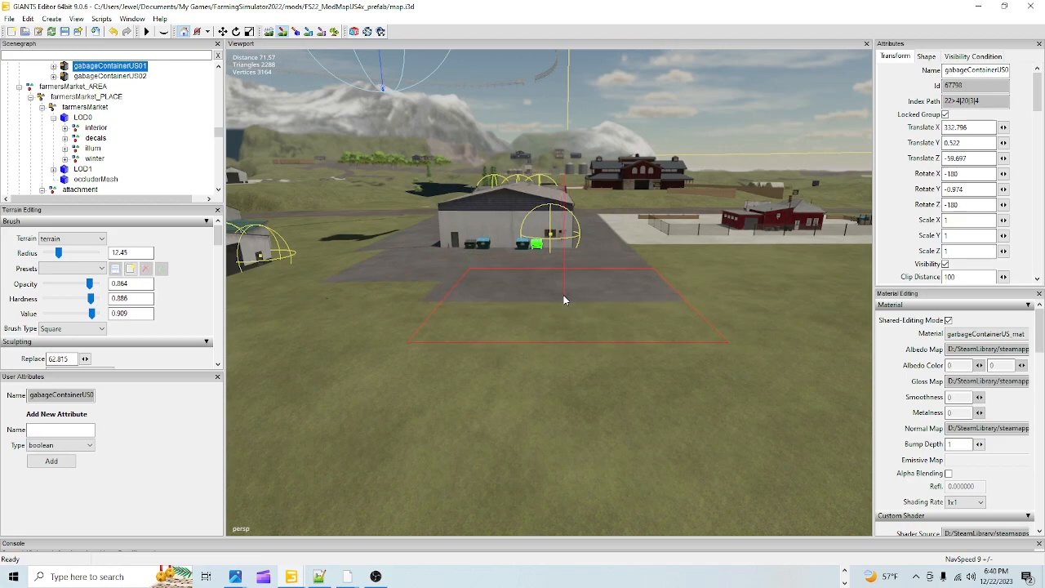
pyautogui.click(564, 303)
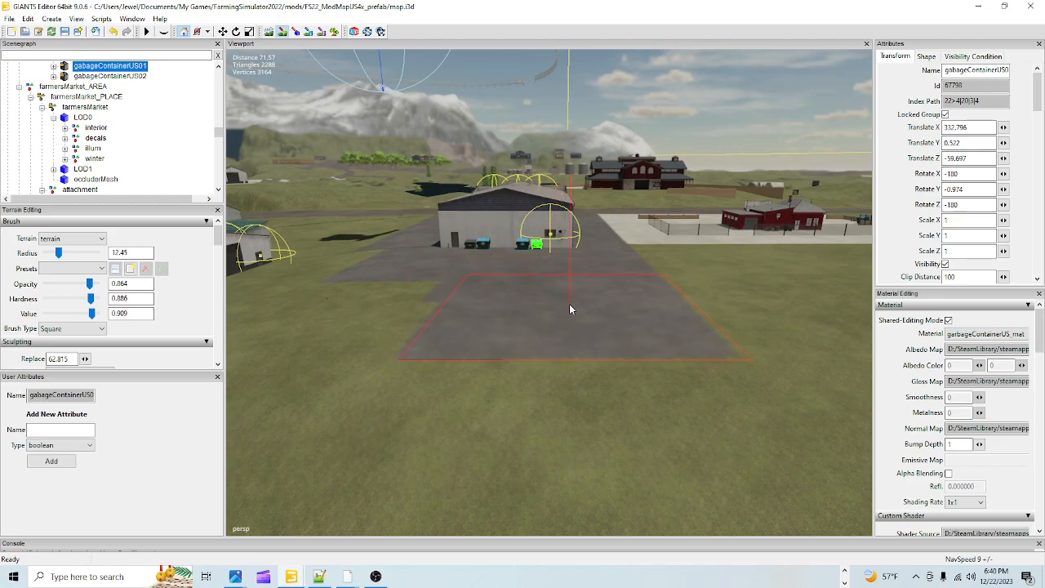
# Extend the rear paving sideways toward the neighbouring shed to fill out the lot, and finish terrain painting
pyautogui.click(463, 302)
pyautogui.click(422, 304)
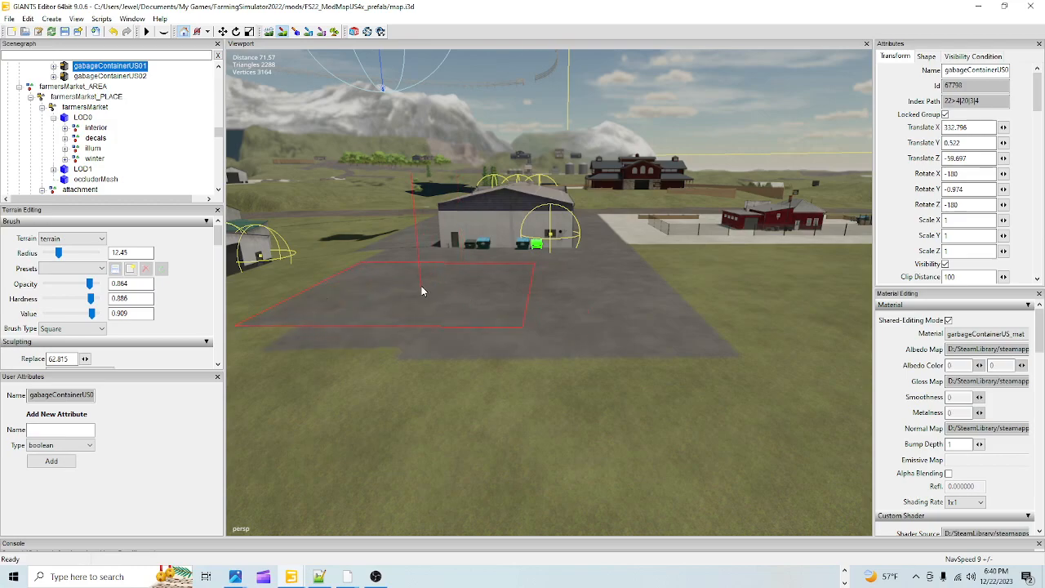
pyautogui.click(421, 304)
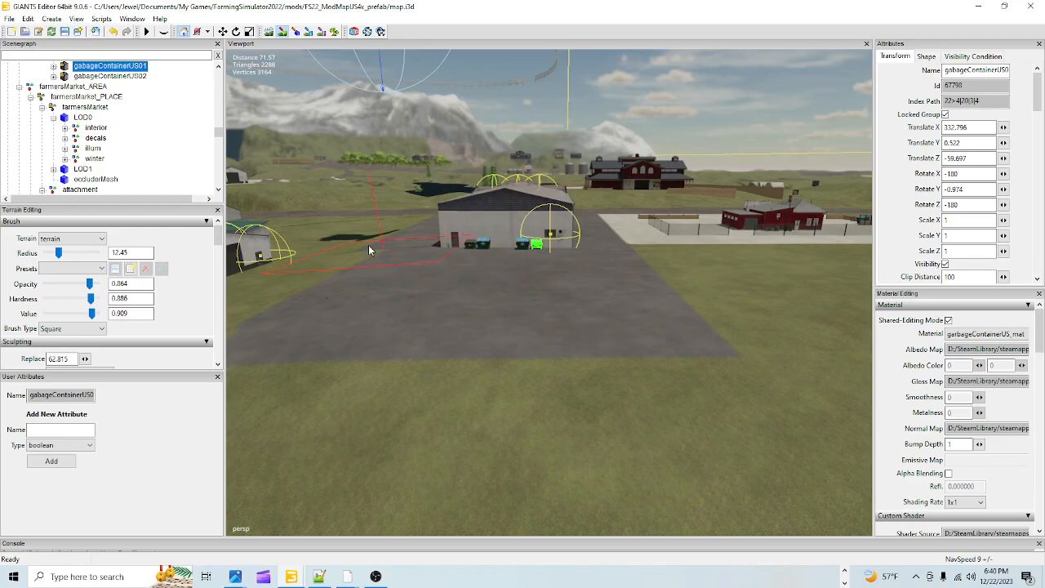
pyautogui.click(282, 32)
# Inspect the paving along the showroom's windowed side wall and the grass strip between it and the neighbouring sheds
pyautogui.moveTo(591, 392)
pyautogui.keyDown('alt'); pyautogui.mouseDown()
pyautogui.moveTo(448, 415)
pyautogui.moveTo(482, 384)
pyautogui.mouseUp(); pyautogui.keyUp('alt')
pyautogui.scroll(3, 462, 439)
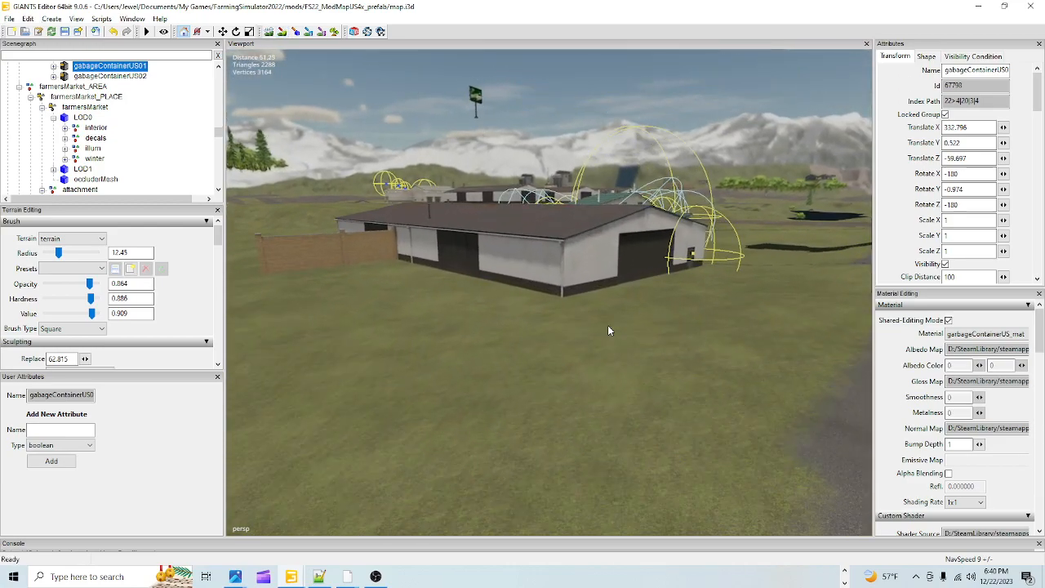
pyautogui.keyDown('alt'); pyautogui.moveTo(633, 307); pyautogui.dragTo(669, 320); pyautogui.keyUp('alt')
pyautogui.scroll(5, 539, 305)
pyautogui.keyDown('alt'); pyautogui.moveTo(488, 251); pyautogui.dragTo(532, 322); pyautogui.keyUp('alt')
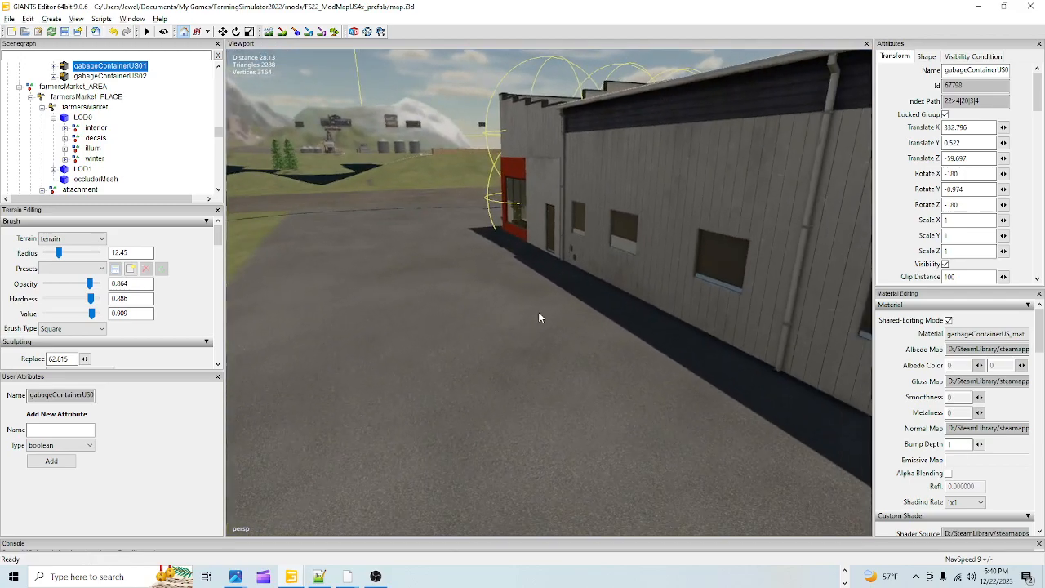
pyautogui.scroll(-4, 533, 324)
pyautogui.keyDown('alt'); pyautogui.moveTo(614, 379); pyautogui.dragTo(520, 505); pyautogui.keyUp('alt')
pyautogui.scroll(-2, 536, 460)
pyautogui.keyDown('alt'); pyautogui.moveTo(536, 460); pyautogui.dragTo(547, 341); pyautogui.keyUp('alt')
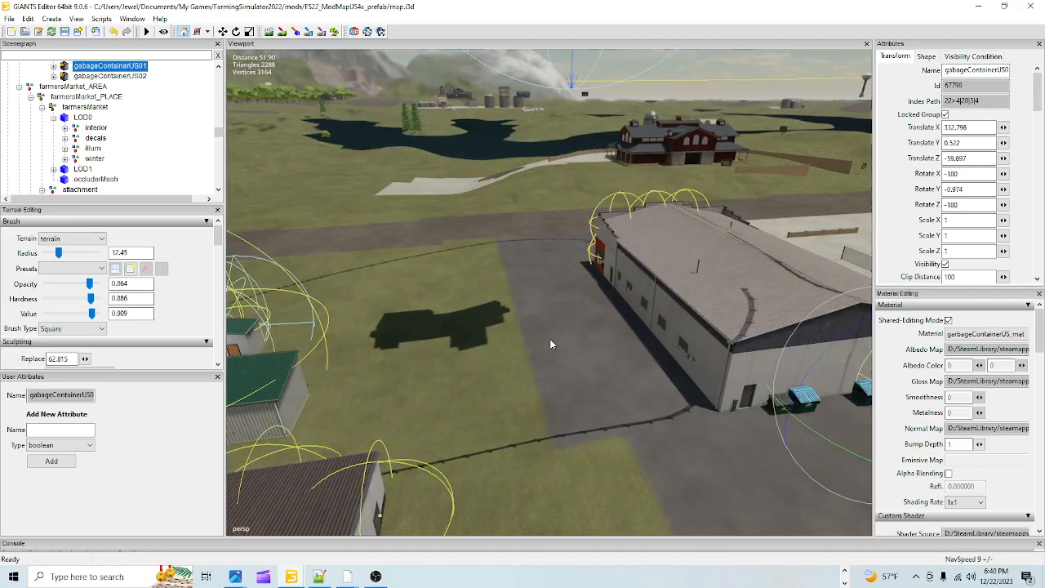
# Reduce the terrain brush radius to 6.95 over the grass beside the showroom, and leave terrain painting
pyautogui.click(283, 33)
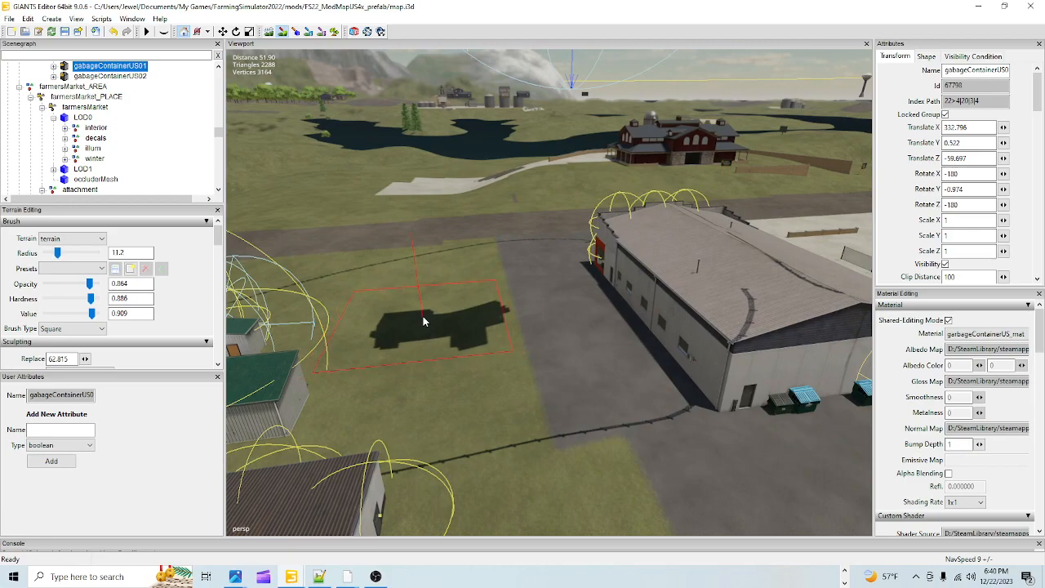
pyautogui.press('super+r')
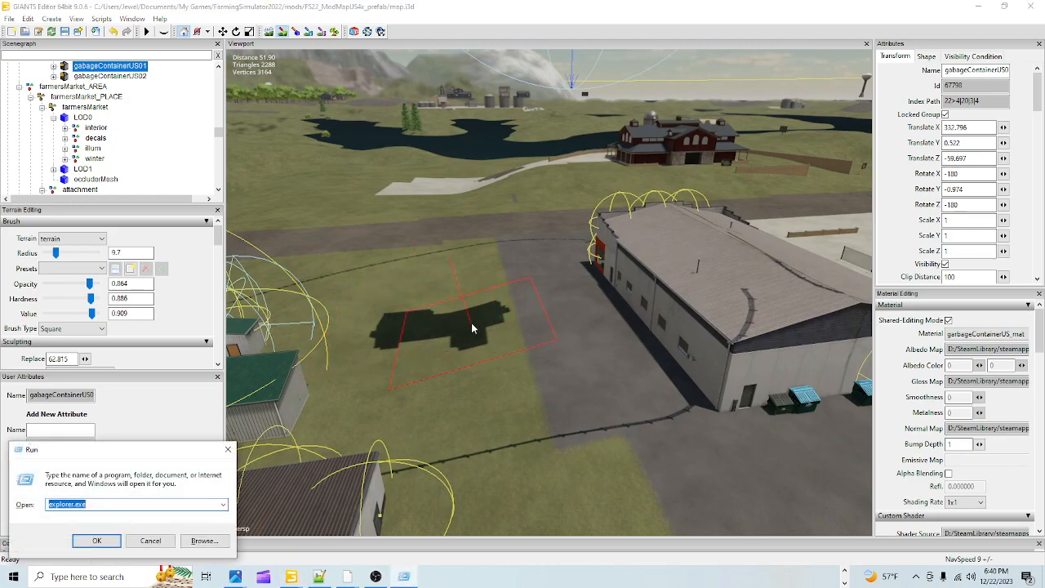
pyautogui.click(228, 449)
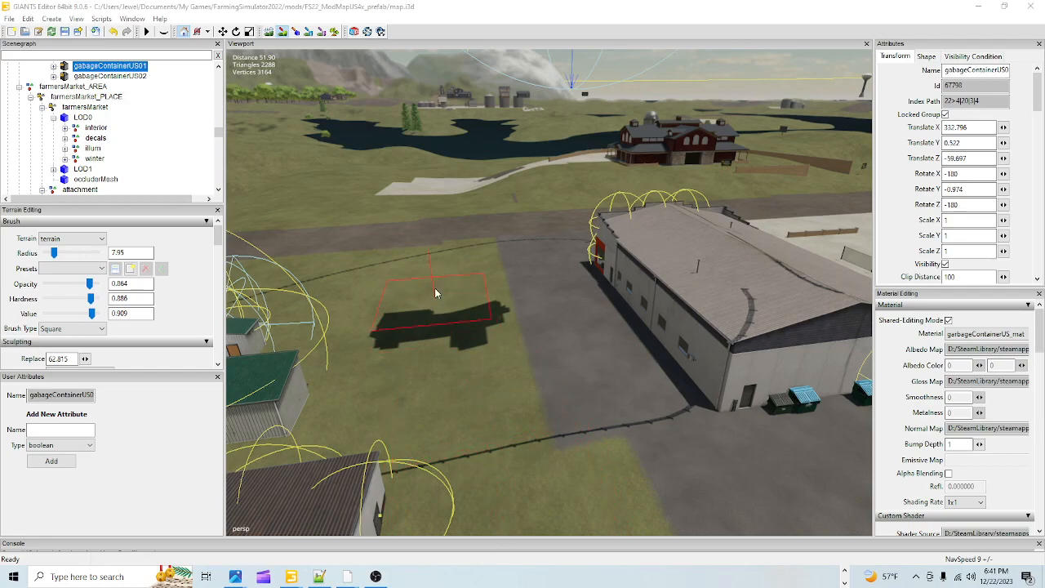
pyautogui.scroll(-1, 411, 166)
pyautogui.click(282, 33)
# Examine the finished paving around the showroom's side and red front, including where it meets the road
pyautogui.moveTo(545, 454)
pyautogui.keyDown('alt'); pyautogui.mouseDown()
pyautogui.moveTo(559, 434)
pyautogui.moveTo(555, 444)
pyautogui.mouseUp(); pyautogui.keyUp('alt')
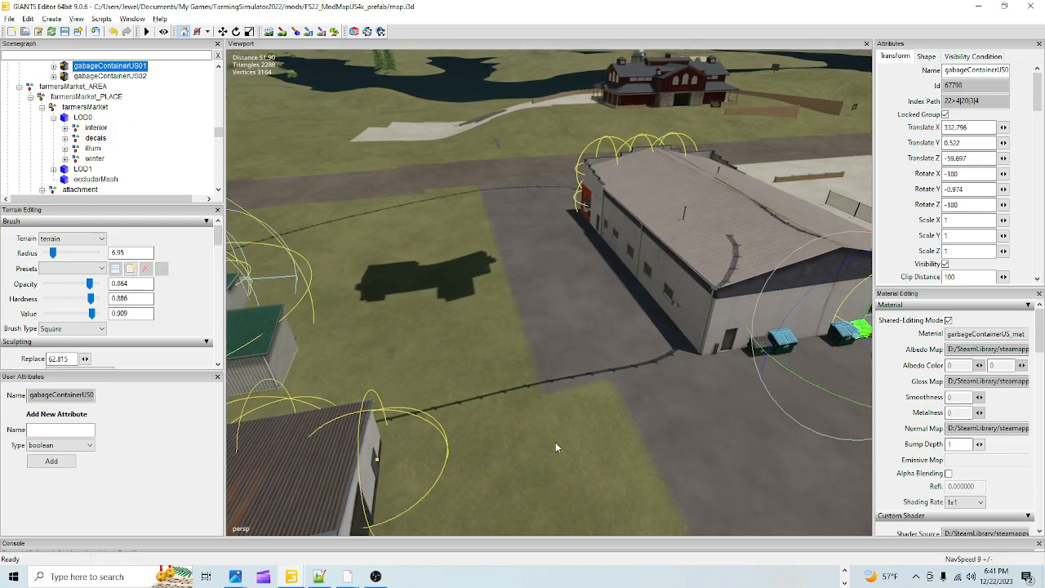
pyautogui.keyDown('alt'); pyautogui.moveTo(555, 444); pyautogui.dragTo(662, 109, button='right'); pyautogui.keyUp('alt')
pyautogui.keyDown('alt'); pyautogui.moveTo(661, 109); pyautogui.dragTo(579, 318); pyautogui.keyUp('alt')
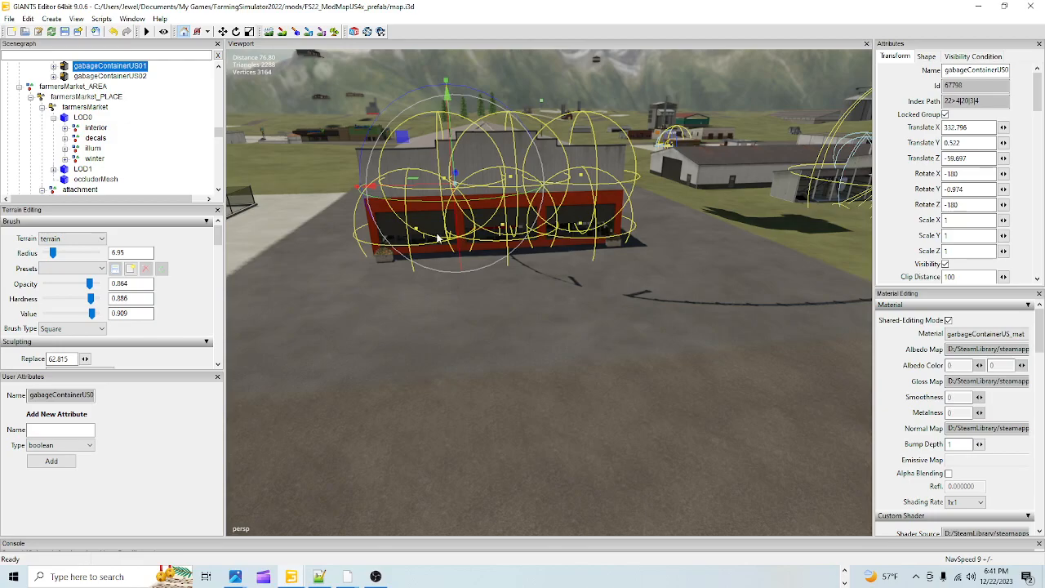
pyautogui.keyDown('alt'); pyautogui.moveTo(551, 405); pyautogui.dragTo(644, 242); pyautogui.keyUp('alt')
pyautogui.keyDown('alt'); pyautogui.moveTo(569, 426); pyautogui.dragTo(516, 206); pyautogui.keyUp('alt')
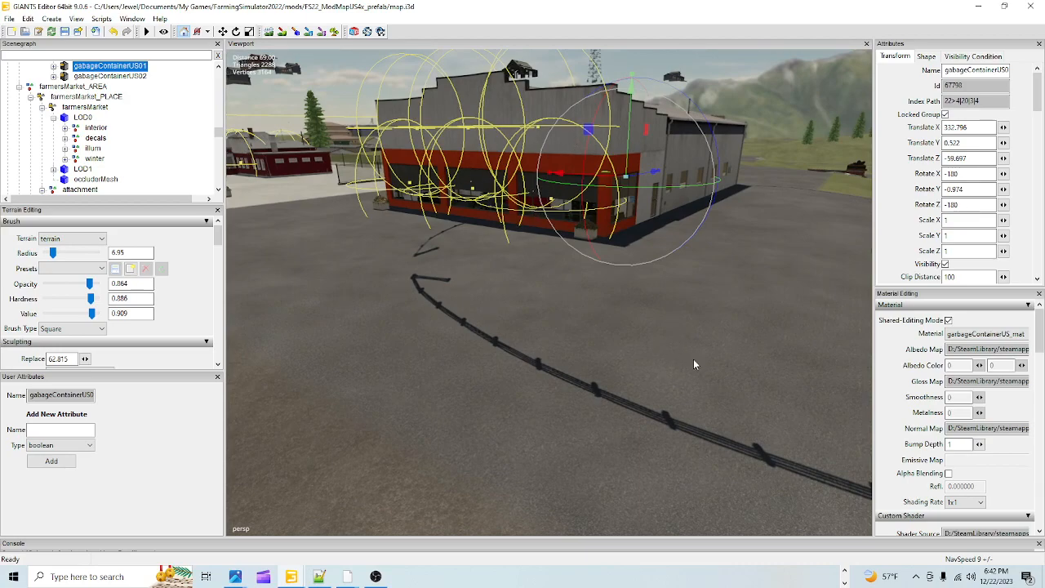
pyautogui.keyDown('alt'); pyautogui.moveTo(690, 331); pyautogui.dragTo(662, 385); pyautogui.keyUp('alt')
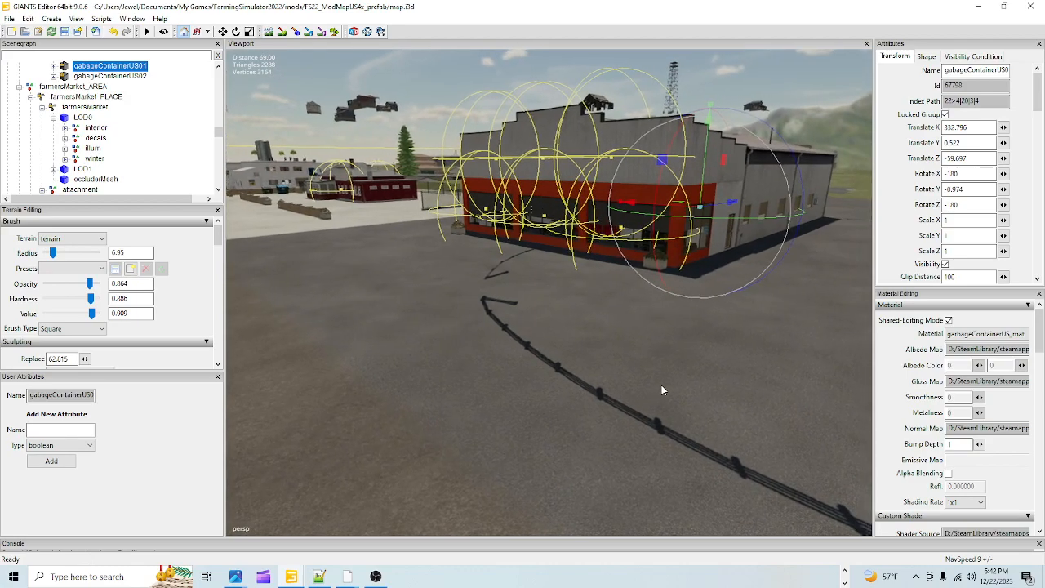